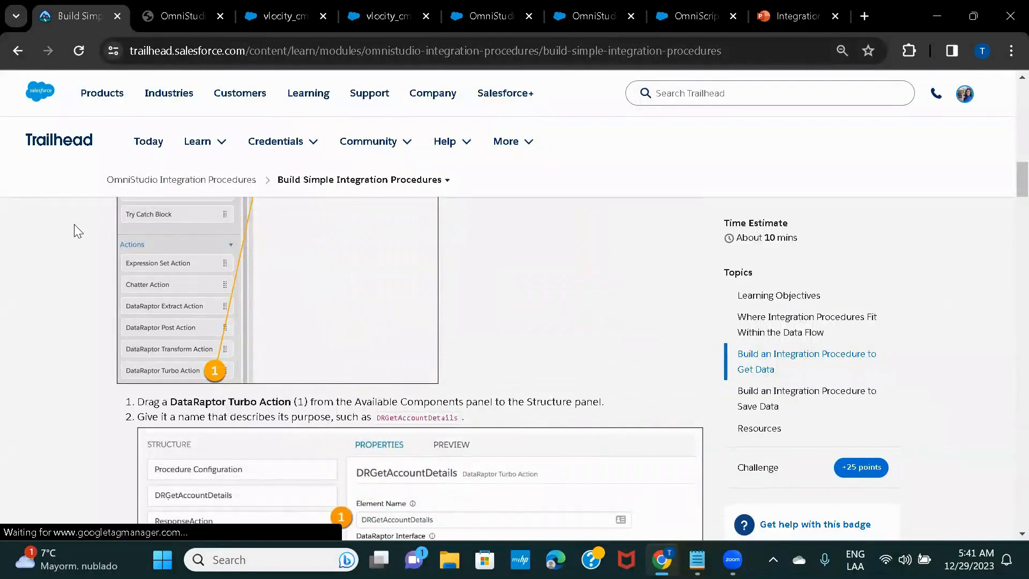
Jump to the Build Simple Integration Procedures unit's Resources section, showing the Practice Guide link
{"action": "scroll", "coordinate": [74, 224], "scroll_direction": "up", "scroll_amount": 1}
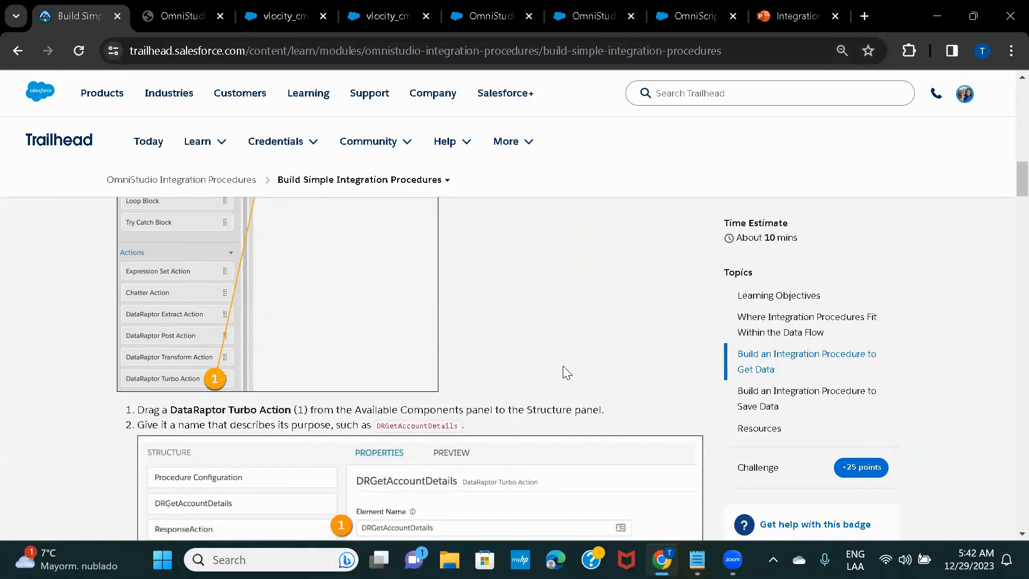
{"action": "left_click", "coordinate": [768, 436]}
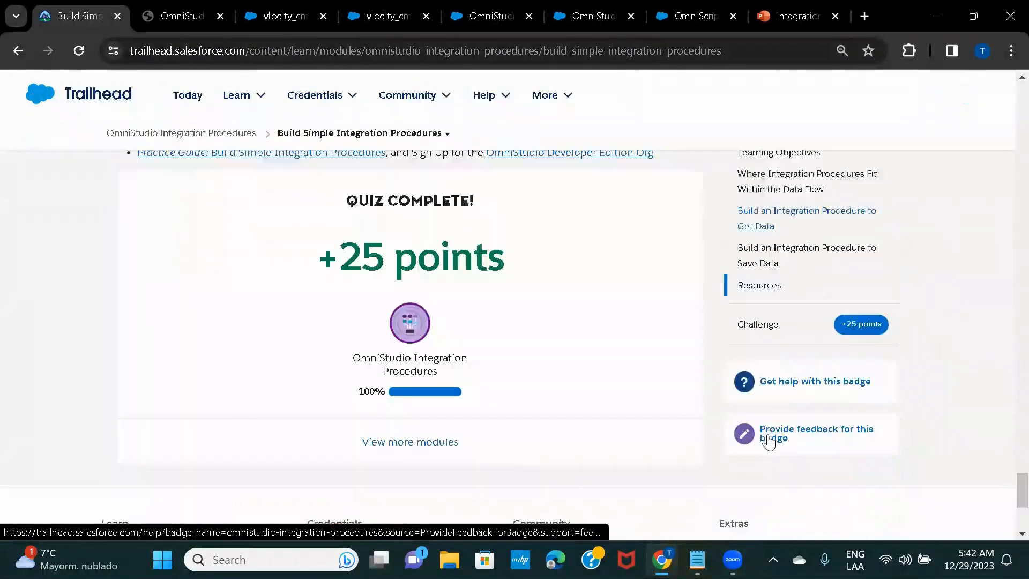
{"action": "scroll", "coordinate": [258, 305], "scroll_direction": "up", "scroll_amount": 2}
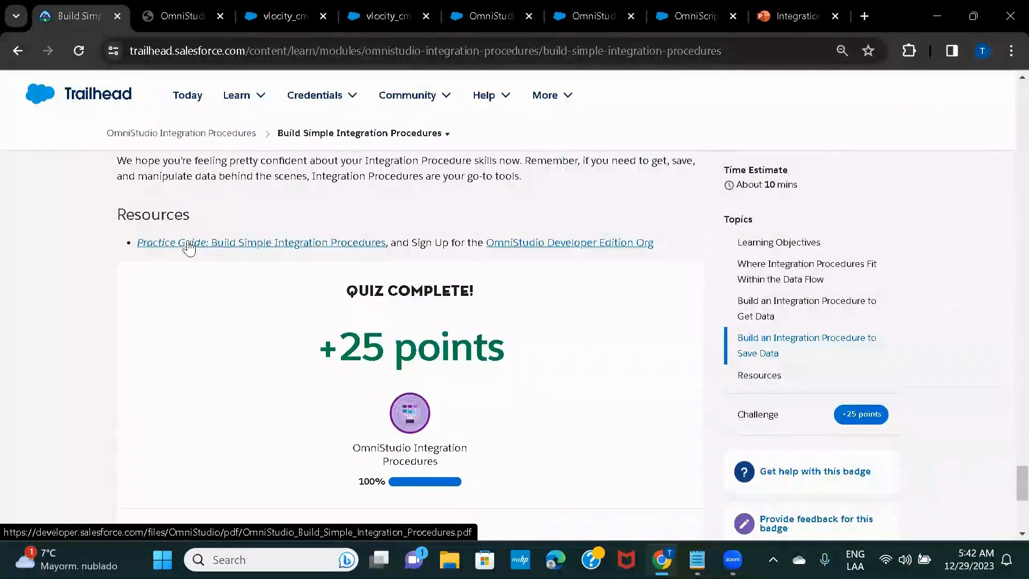
Bring up OmniStudio_Build_Simple_Integration_Procedures.pdf at Task 1 on page 3
{"action": "left_click", "coordinate": [178, 17]}
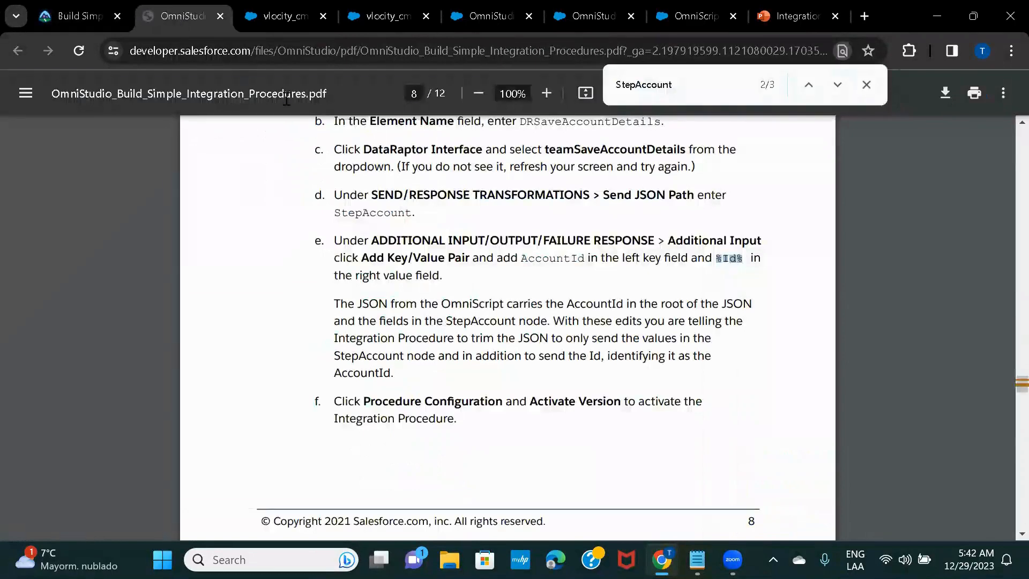
{"action": "scroll", "coordinate": [586, 364], "scroll_direction": "up", "scroll_amount": 4}
{"action": "scroll", "coordinate": [585, 364], "scroll_direction": "up", "scroll_amount": 20}
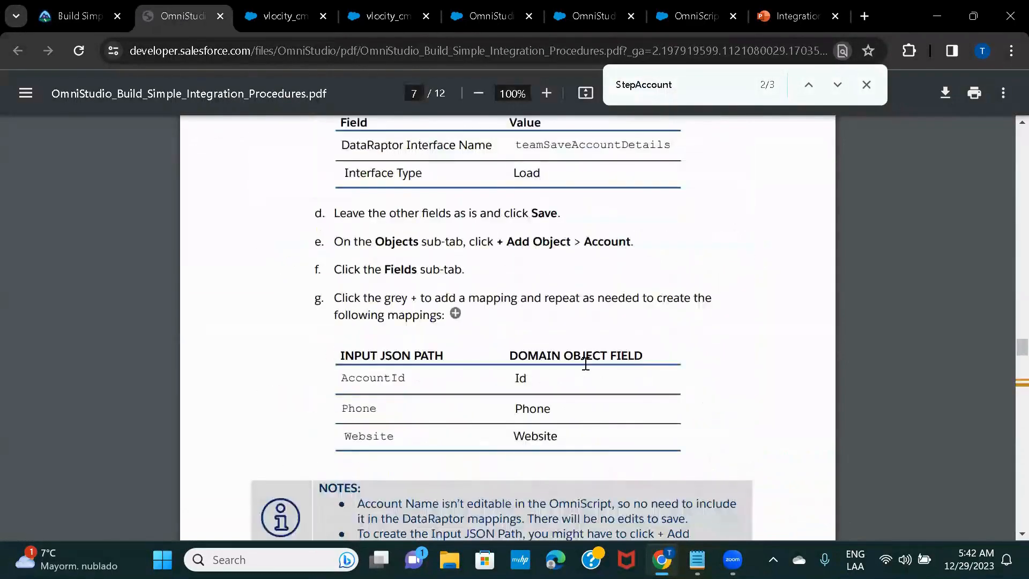
{"action": "scroll", "coordinate": [586, 363], "scroll_direction": "up", "scroll_amount": 20}
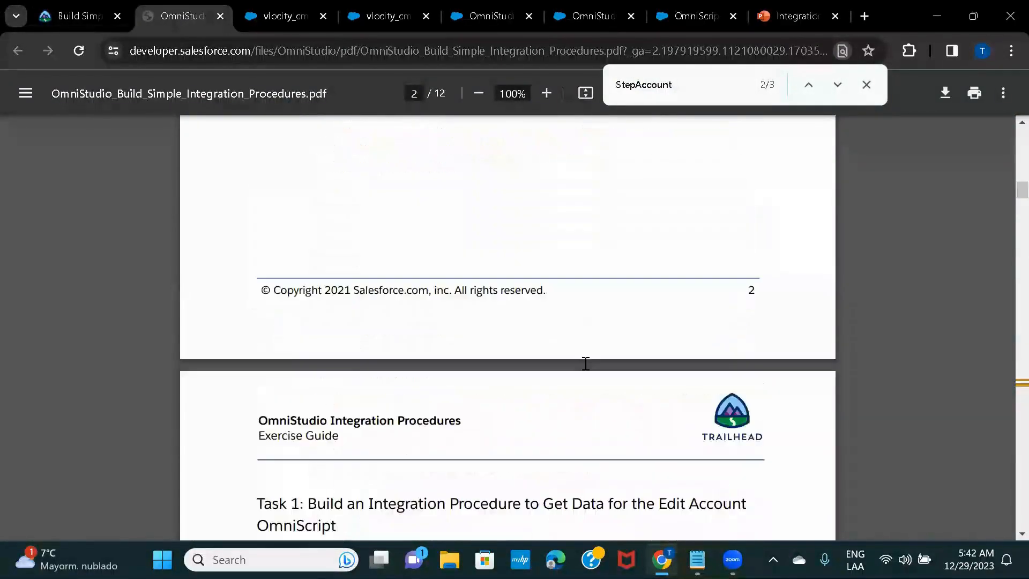
{"action": "scroll", "coordinate": [586, 364], "scroll_direction": "down", "scroll_amount": 15}
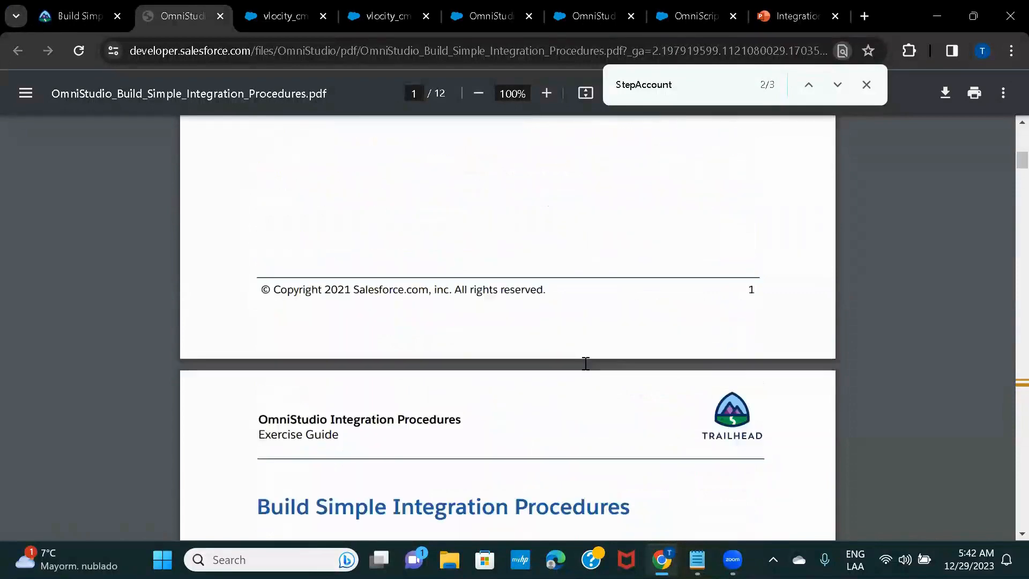
{"action": "scroll", "coordinate": [585, 364], "scroll_direction": "down", "scroll_amount": 3}
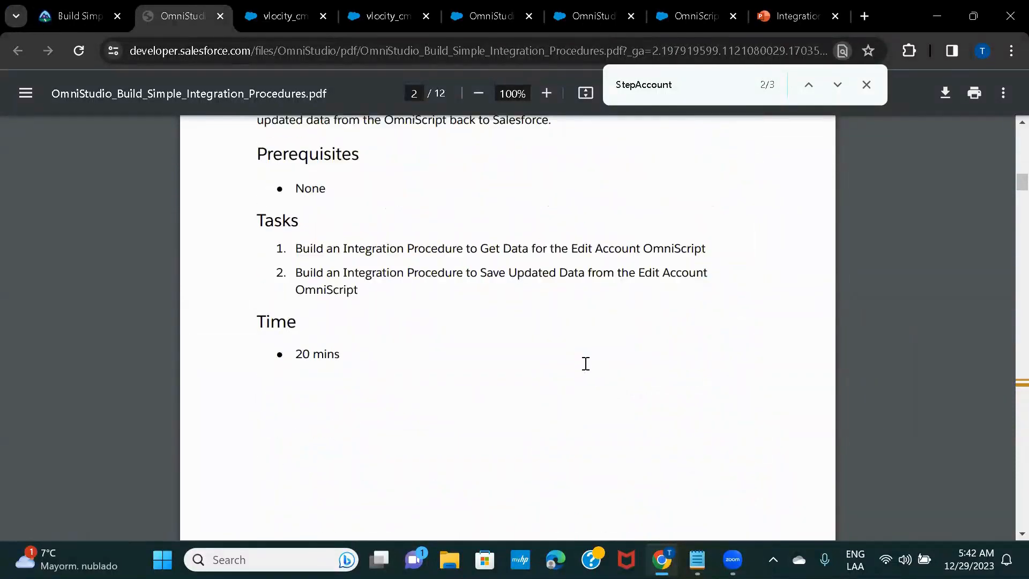
{"action": "scroll", "coordinate": [585, 364], "scroll_direction": "down", "scroll_amount": 15}
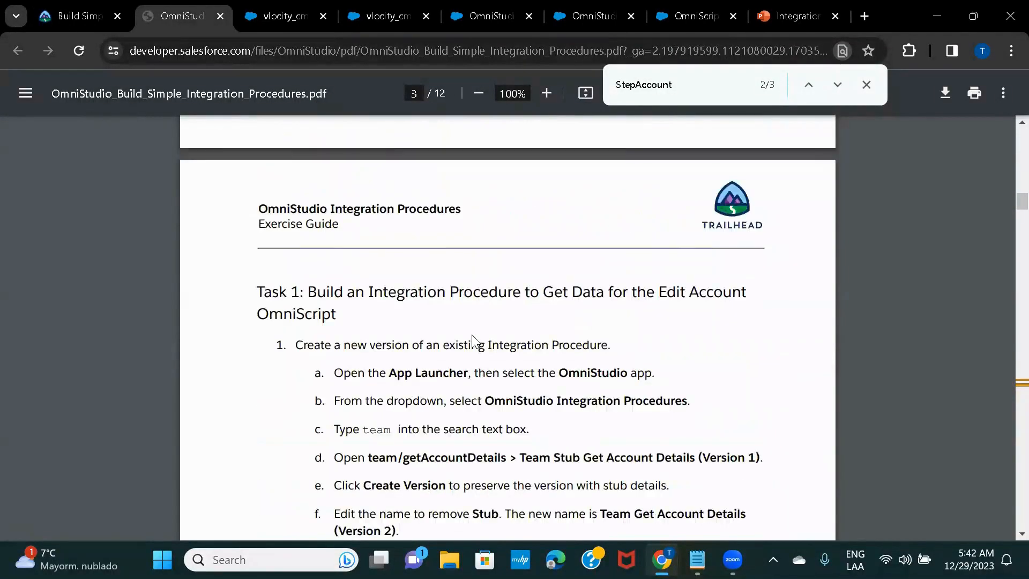
{"action": "scroll", "coordinate": [472, 336], "scroll_direction": "down", "scroll_amount": 5}
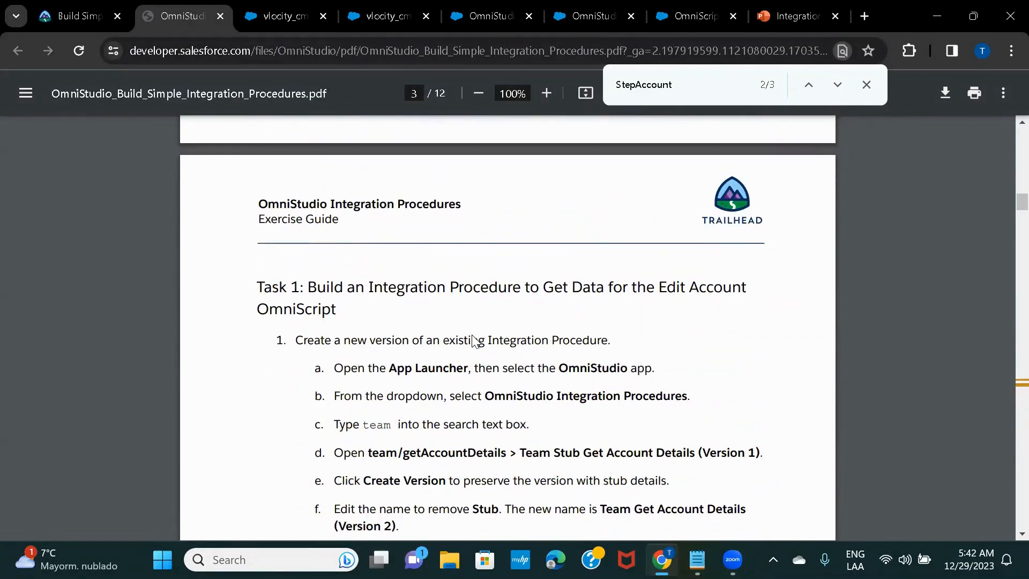
{"action": "scroll", "coordinate": [475, 341], "scroll_direction": "up", "scroll_amount": 6}
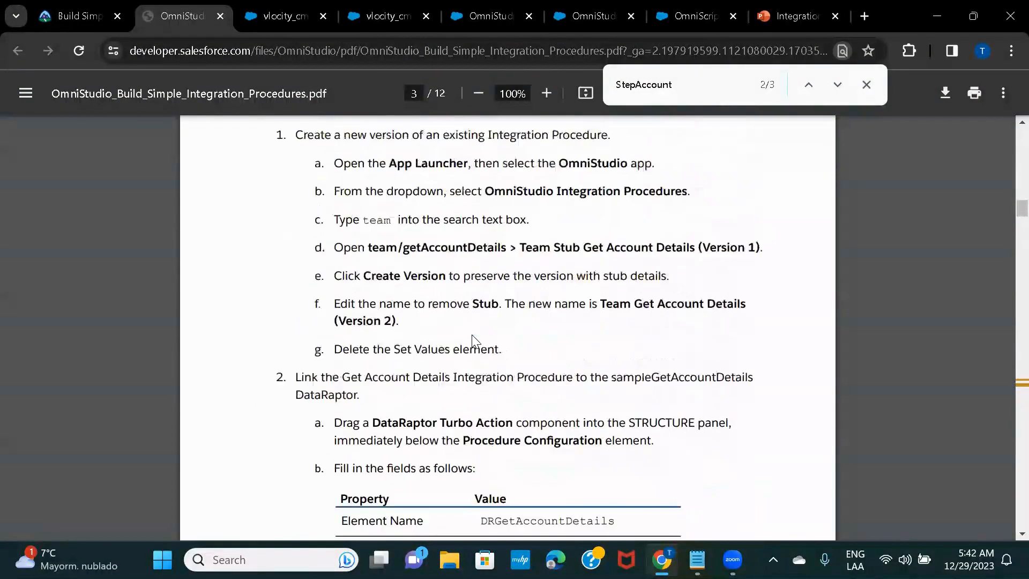
{"action": "scroll", "coordinate": [474, 340], "scroll_direction": "up", "scroll_amount": 1}
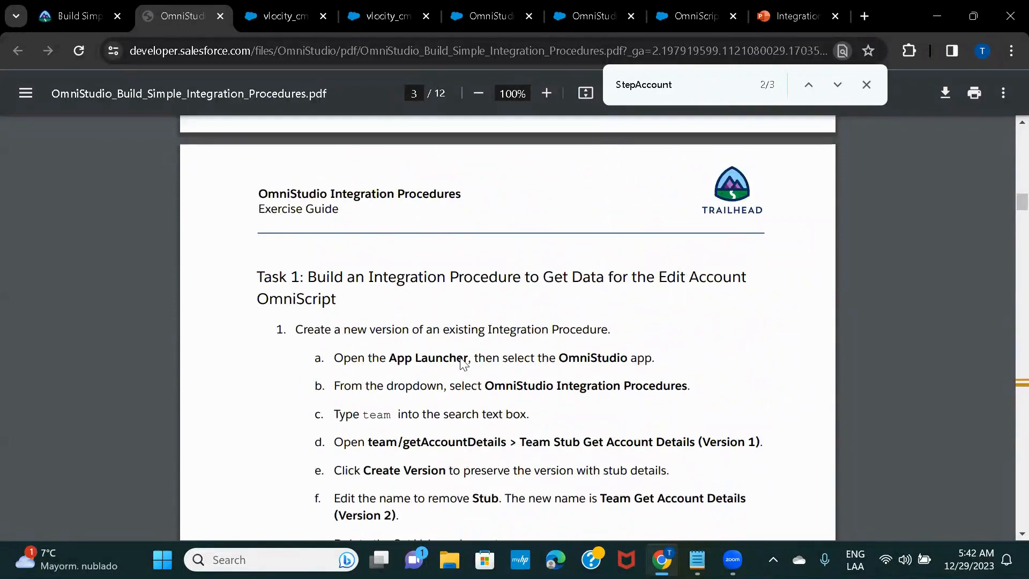
{"action": "scroll", "coordinate": [461, 356], "scroll_direction": "down", "scroll_amount": 2}
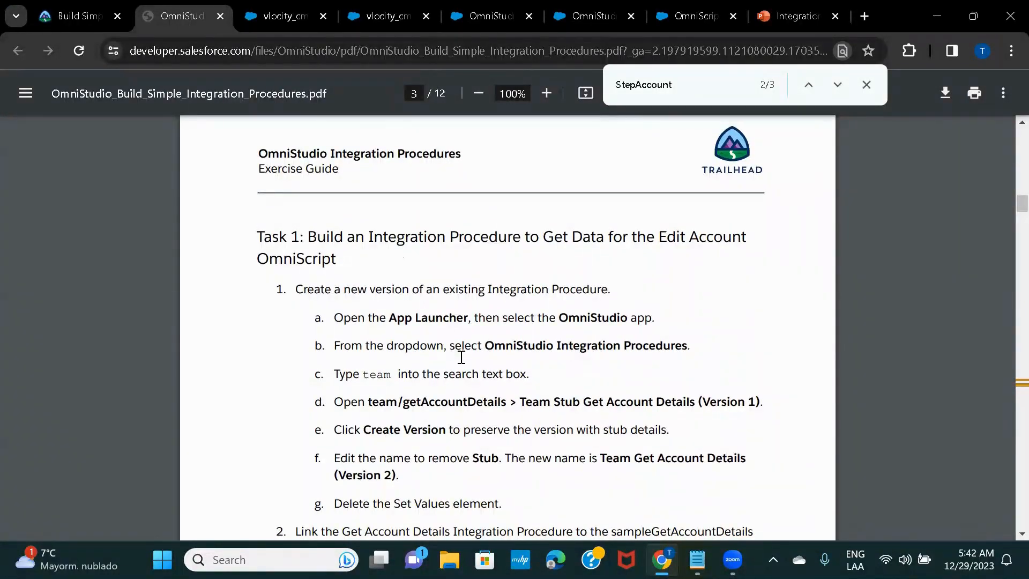
Switch to the ZoomIt whiteboard and draw a large red screen outline with the pen
{"action": "key", "text": "alt+Tab"}
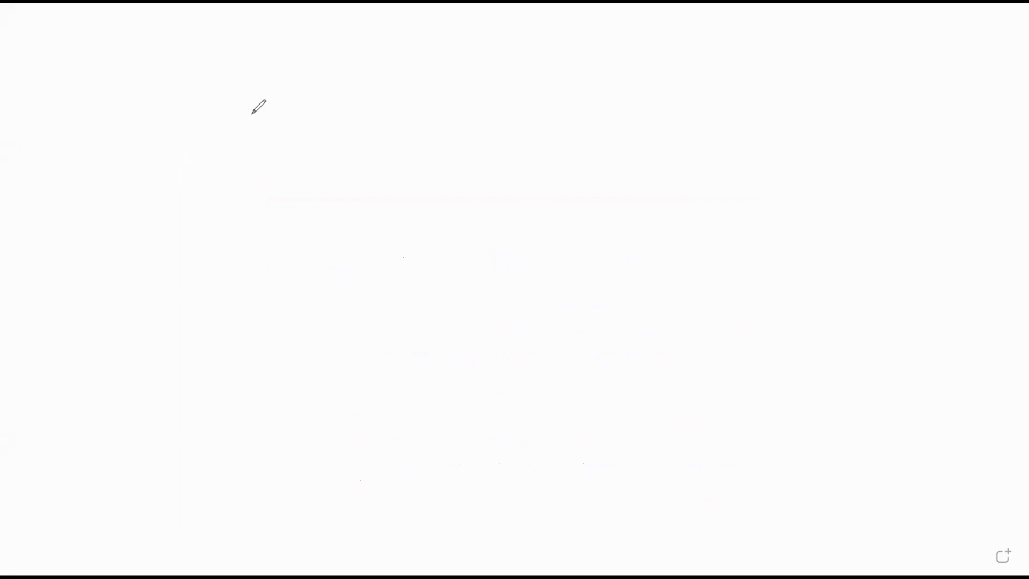
{"action": "key", "text": "h"}
{"action": "left_click_drag", "start_coordinate": [272, 198], "coordinate": [294, 435]}
{"action": "mouse_move", "coordinate": [275, 149]}
{"action": "left_mouse_down"}
{"action": "mouse_move", "coordinate": [272, 235]}
{"action": "mouse_move", "coordinate": [887, 104]}
{"action": "mouse_move", "coordinate": [871, 428]}
{"action": "left_mouse_up"}
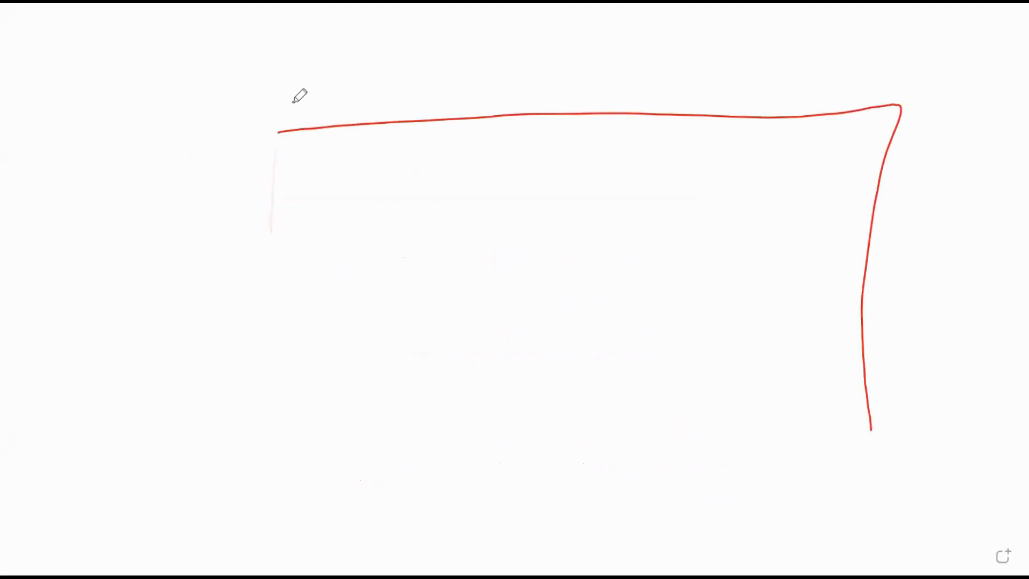
{"action": "left_click_drag", "start_coordinate": [278, 135], "coordinate": [299, 419]}
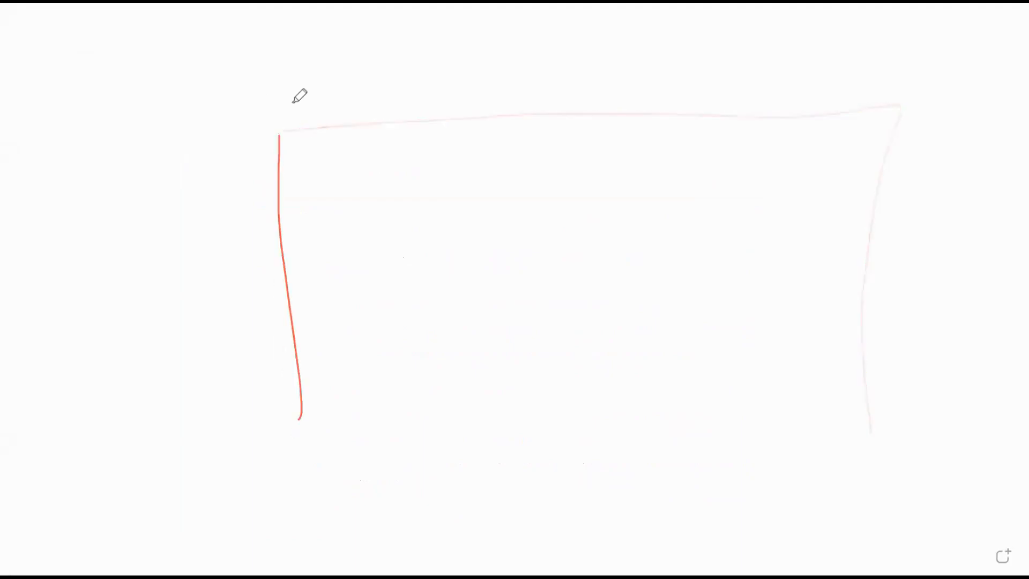
{"action": "left_click_drag", "start_coordinate": [240, 100], "coordinate": [268, 435]}
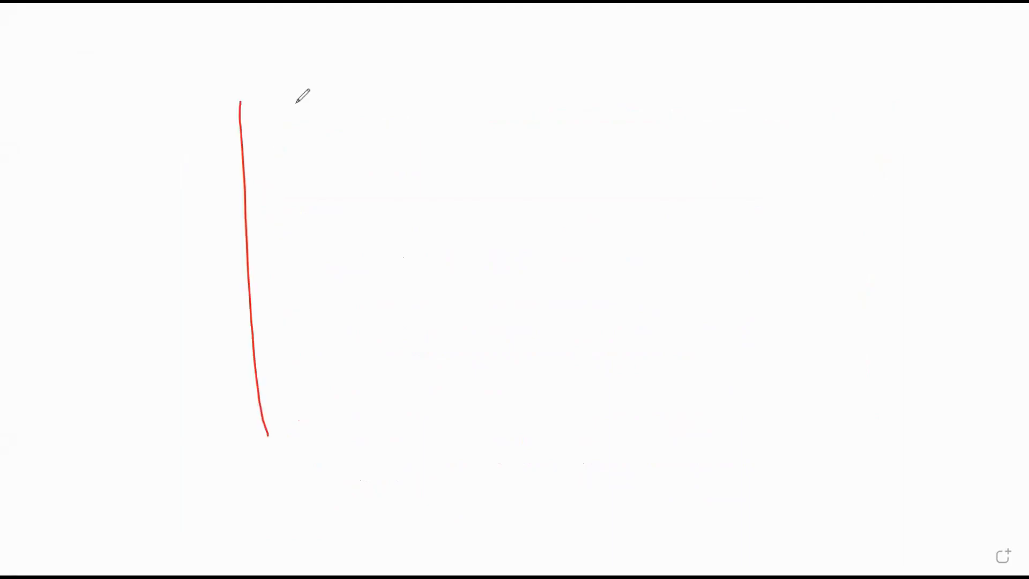
{"action": "mouse_move", "coordinate": [240, 110]}
{"action": "left_mouse_down"}
{"action": "mouse_move", "coordinate": [870, 121]}
{"action": "mouse_move", "coordinate": [866, 438]}
{"action": "left_mouse_up"}
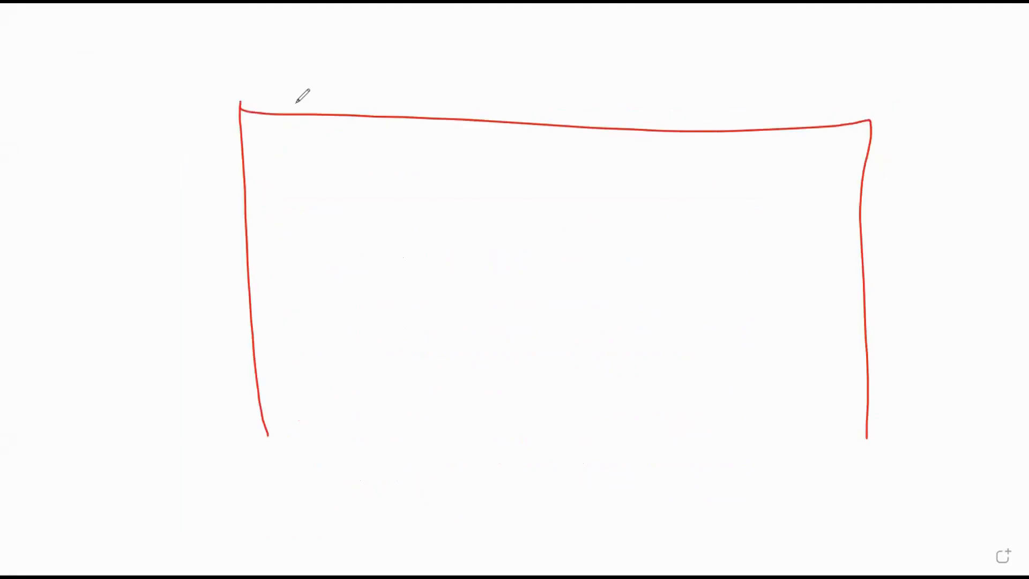
{"action": "left_click_drag", "start_coordinate": [263, 456], "coordinate": [867, 435]}
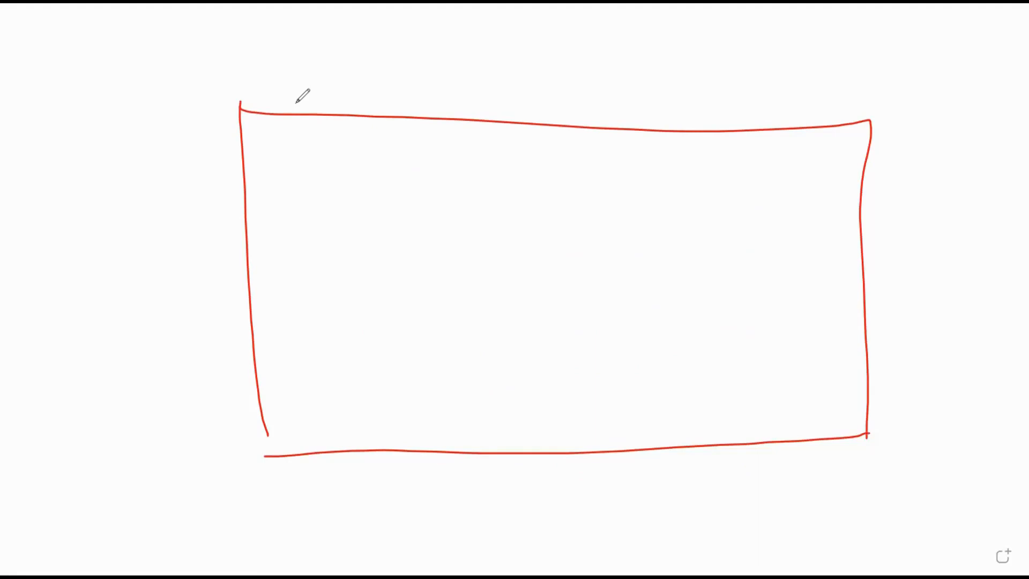
{"action": "left_click_drag", "start_coordinate": [262, 435], "coordinate": [270, 460]}
Draw a box in the outline's top-right corner labelled 'Context Id'
{"action": "left_click_drag", "start_coordinate": [621, 187], "coordinate": [625, 236]}
{"action": "mouse_move", "coordinate": [623, 130]}
{"action": "left_mouse_down"}
{"action": "mouse_move", "coordinate": [616, 225]}
{"action": "mouse_move", "coordinate": [900, 207]}
{"action": "left_mouse_up"}
{"action": "mouse_move", "coordinate": [658, 115]}
{"action": "left_mouse_down"}
{"action": "mouse_move", "coordinate": [632, 141]}
{"action": "mouse_move", "coordinate": [673, 137]}
{"action": "left_mouse_up"}
{"action": "mouse_move", "coordinate": [710, 137]}
{"action": "left_mouse_down"}
{"action": "mouse_move", "coordinate": [711, 148]}
{"action": "mouse_move", "coordinate": [742, 134]}
{"action": "left_mouse_up"}
{"action": "mouse_move", "coordinate": [764, 99]}
{"action": "left_mouse_down"}
{"action": "mouse_move", "coordinate": [752, 153]}
{"action": "mouse_move", "coordinate": [765, 130]}
{"action": "left_mouse_up"}
{"action": "mouse_move", "coordinate": [788, 126]}
{"action": "left_mouse_down"}
{"action": "mouse_move", "coordinate": [779, 151]}
{"action": "mouse_move", "coordinate": [820, 148]}
{"action": "left_mouse_up"}
{"action": "mouse_move", "coordinate": [846, 104]}
{"action": "left_mouse_down"}
{"action": "mouse_move", "coordinate": [847, 158]}
{"action": "mouse_move", "coordinate": [866, 124]}
{"action": "left_mouse_up"}
{"action": "mouse_move", "coordinate": [928, 99]}
{"action": "left_mouse_down"}
{"action": "mouse_move", "coordinate": [930, 144]}
{"action": "mouse_move", "coordinate": [952, 140]}
{"action": "left_mouse_up"}
{"action": "mouse_move", "coordinate": [897, 92]}
{"action": "left_mouse_down"}
{"action": "mouse_move", "coordinate": [949, 97]}
{"action": "mouse_move", "coordinate": [956, 130]}
{"action": "left_mouse_up"}
{"action": "left_click_drag", "start_coordinate": [954, 67], "coordinate": [973, 159]}
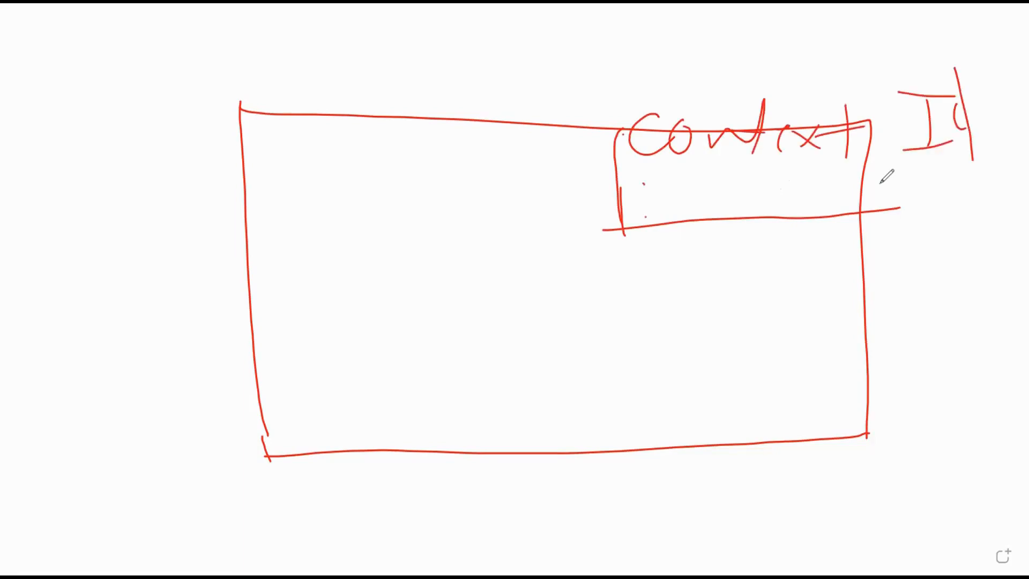
Add a second line reading 'A.Id' beneath Context in the top-right box
{"action": "left_click_drag", "start_coordinate": [697, 207], "coordinate": [943, 185]}
{"action": "mouse_move", "coordinate": [718, 189]}
{"action": "left_mouse_down"}
{"action": "mouse_move", "coordinate": [732, 169]}
{"action": "mouse_move", "coordinate": [778, 176]}
{"action": "left_mouse_up"}
{"action": "left_click_drag", "start_coordinate": [720, 184], "coordinate": [801, 178]}
{"action": "mouse_move", "coordinate": [845, 143]}
{"action": "left_mouse_down"}
{"action": "mouse_move", "coordinate": [844, 183]}
{"action": "mouse_move", "coordinate": [862, 180]}
{"action": "left_mouse_up"}
{"action": "mouse_move", "coordinate": [811, 154]}
{"action": "left_mouse_down"}
{"action": "mouse_move", "coordinate": [861, 153]}
{"action": "mouse_move", "coordinate": [887, 189]}
{"action": "left_mouse_up"}
{"action": "left_click_drag", "start_coordinate": [861, 172], "coordinate": [903, 166]}
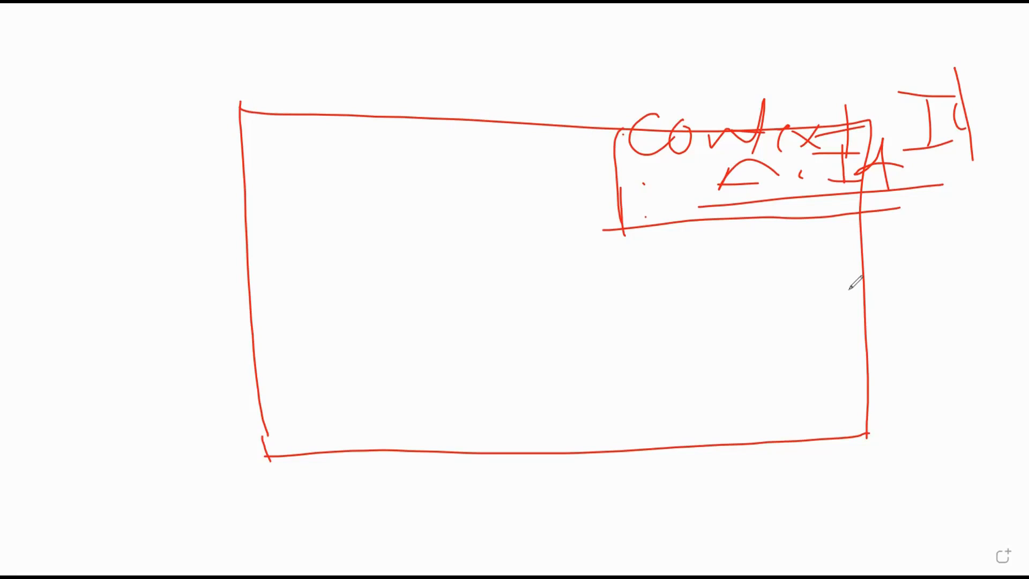
Draw the first field box inside the screen and label it Des
{"action": "left_click_drag", "start_coordinate": [317, 256], "coordinate": [346, 255]}
{"action": "mouse_move", "coordinate": [311, 261]}
{"action": "left_mouse_down"}
{"action": "mouse_move", "coordinate": [314, 323]}
{"action": "mouse_move", "coordinate": [485, 248]}
{"action": "mouse_move", "coordinate": [658, 293]}
{"action": "mouse_move", "coordinate": [313, 306]}
{"action": "left_mouse_up"}
{"action": "mouse_move", "coordinate": [330, 267]}
{"action": "left_mouse_down"}
{"action": "mouse_move", "coordinate": [333, 302]}
{"action": "mouse_move", "coordinate": [350, 296]}
{"action": "left_mouse_up"}
{"action": "left_click_drag", "start_coordinate": [409, 278], "coordinate": [426, 292]}
{"action": "left_click_drag", "start_coordinate": [486, 270], "coordinate": [424, 318]}
{"action": "mouse_move", "coordinate": [322, 334]}
{"action": "left_mouse_down"}
{"action": "mouse_move", "coordinate": [322, 393]}
{"action": "mouse_move", "coordinate": [685, 295]}
{"action": "mouse_move", "coordinate": [567, 370]}
{"action": "mouse_move", "coordinate": [298, 396]}
{"action": "left_mouse_up"}
Add two more field boxes beneath Des, labelled Ph and Ind
{"action": "mouse_move", "coordinate": [370, 336]}
{"action": "left_mouse_down"}
{"action": "mouse_move", "coordinate": [379, 385]}
{"action": "mouse_move", "coordinate": [384, 371]}
{"action": "left_mouse_up"}
{"action": "left_click_drag", "start_coordinate": [418, 318], "coordinate": [465, 365]}
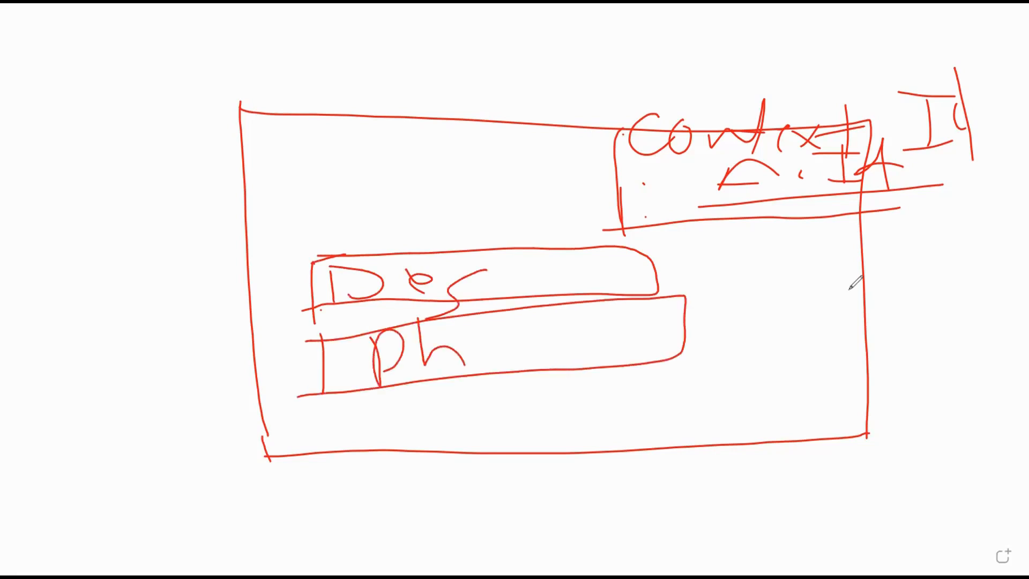
{"action": "left_click_drag", "start_coordinate": [309, 415], "coordinate": [318, 414]}
{"action": "mouse_move", "coordinate": [324, 403]}
{"action": "left_mouse_down"}
{"action": "mouse_move", "coordinate": [326, 452]}
{"action": "mouse_move", "coordinate": [656, 374]}
{"action": "mouse_move", "coordinate": [427, 441]}
{"action": "mouse_move", "coordinate": [308, 443]}
{"action": "left_mouse_up"}
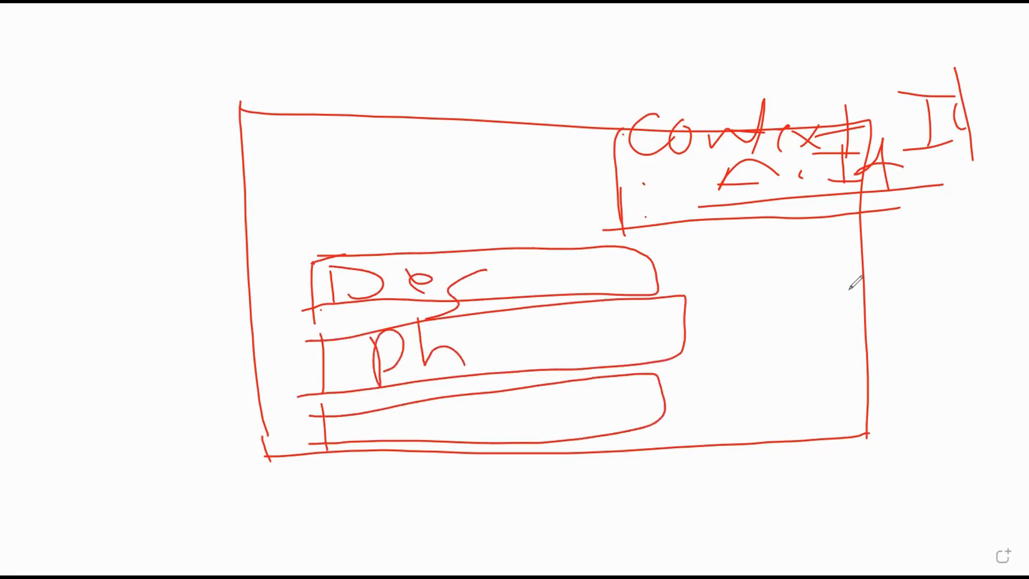
{"action": "mouse_move", "coordinate": [414, 405]}
{"action": "left_mouse_down"}
{"action": "mouse_move", "coordinate": [421, 437]}
{"action": "mouse_move", "coordinate": [442, 432]}
{"action": "left_mouse_up"}
{"action": "left_click_drag", "start_coordinate": [397, 407], "coordinate": [539, 442]}
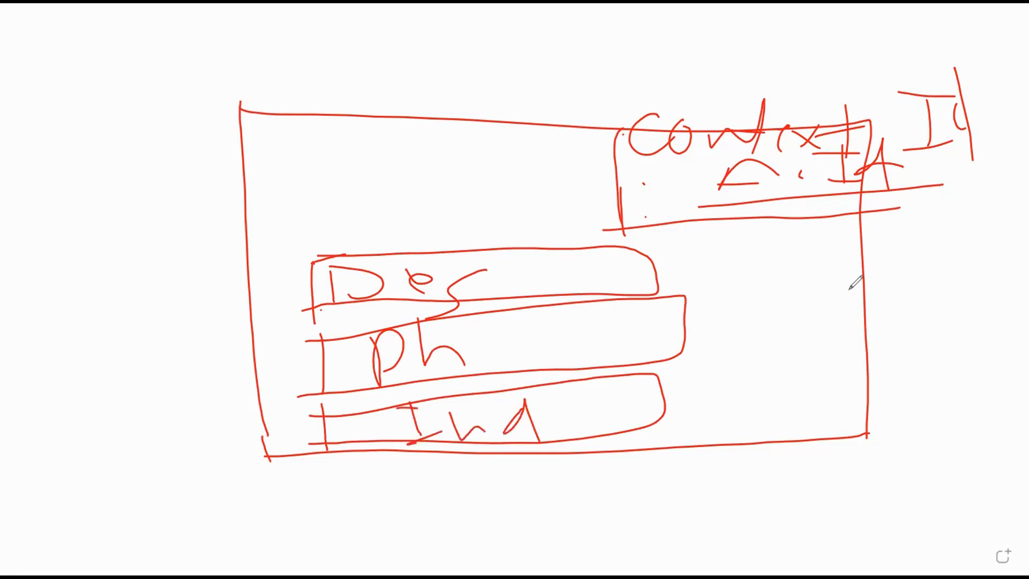
{"action": "left_click_drag", "start_coordinate": [698, 382], "coordinate": [705, 440]}
{"action": "left_click_drag", "start_coordinate": [689, 385], "coordinate": [846, 357]}
{"action": "mouse_move", "coordinate": [840, 347]}
{"action": "left_mouse_down"}
{"action": "mouse_move", "coordinate": [861, 408]}
{"action": "mouse_move", "coordinate": [697, 445]}
{"action": "left_mouse_up"}
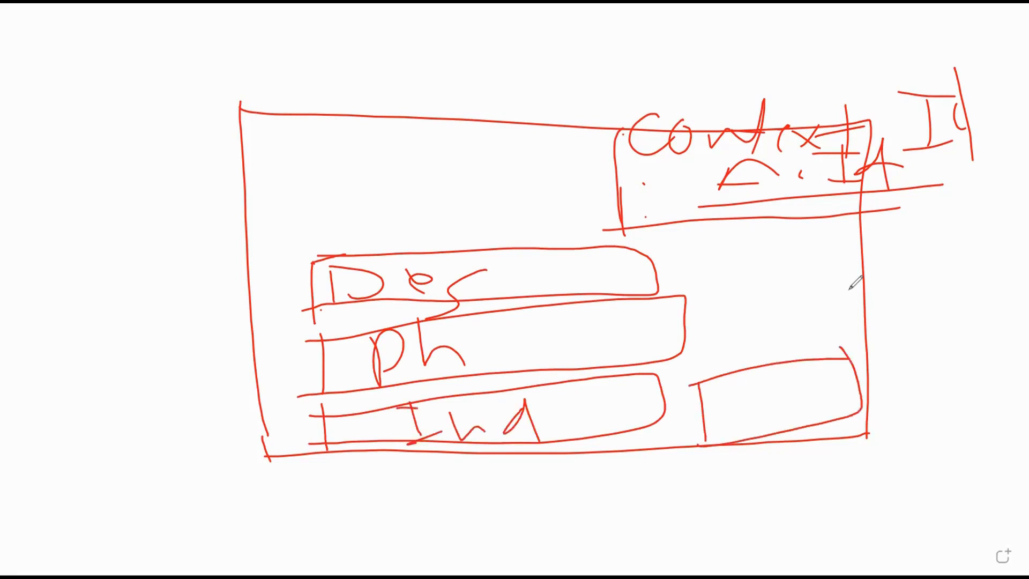
Draw a button box labelled Next and an entry line after Ph
{"action": "left_click_drag", "start_coordinate": [725, 394], "coordinate": [730, 439]}
{"action": "left_click_drag", "start_coordinate": [765, 389], "coordinate": [768, 432]}
{"action": "left_click_drag", "start_coordinate": [721, 391], "coordinate": [766, 429]}
{"action": "left_click_drag", "start_coordinate": [778, 379], "coordinate": [808, 421]}
{"action": "mouse_move", "coordinate": [784, 399]}
{"action": "left_mouse_down"}
{"action": "mouse_move", "coordinate": [810, 398]}
{"action": "mouse_move", "coordinate": [776, 378]}
{"action": "left_mouse_up"}
{"action": "left_click_drag", "start_coordinate": [806, 387], "coordinate": [820, 408]}
{"action": "mouse_move", "coordinate": [833, 386]}
{"action": "left_mouse_down"}
{"action": "mouse_move", "coordinate": [798, 405]}
{"action": "mouse_move", "coordinate": [850, 377]}
{"action": "left_mouse_up"}
{"action": "left_click_drag", "start_coordinate": [840, 370], "coordinate": [844, 422]}
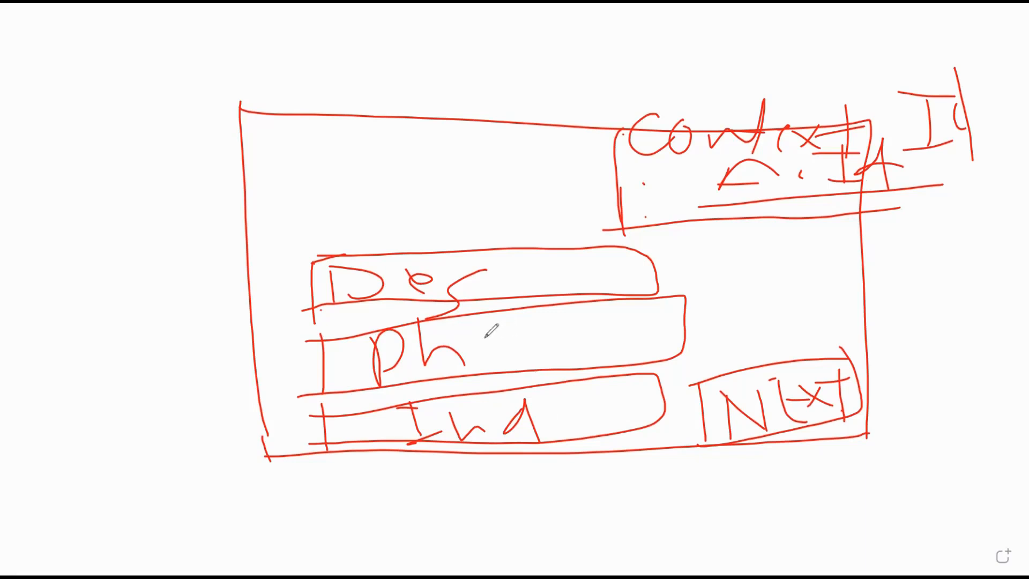
{"action": "left_click_drag", "start_coordinate": [485, 343], "coordinate": [528, 344]}
Write a handwritten note at the upper left of the sketch
{"action": "mouse_move", "coordinate": [73, 134]}
{"action": "left_mouse_down"}
{"action": "mouse_move", "coordinate": [95, 221]}
{"action": "mouse_move", "coordinate": [102, 172]}
{"action": "left_mouse_up"}
{"action": "mouse_move", "coordinate": [136, 133]}
{"action": "left_mouse_down"}
{"action": "mouse_move", "coordinate": [128, 179]}
{"action": "mouse_move", "coordinate": [158, 189]}
{"action": "left_mouse_up"}
{"action": "left_click_drag", "start_coordinate": [126, 152], "coordinate": [215, 80]}
{"action": "left_click_drag", "start_coordinate": [168, 114], "coordinate": [230, 80]}
{"action": "mouse_move", "coordinate": [246, 74]}
{"action": "left_mouse_down"}
{"action": "mouse_move", "coordinate": [249, 89]}
{"action": "mouse_move", "coordinate": [286, 48]}
{"action": "left_mouse_up"}
{"action": "mouse_move", "coordinate": [305, 63]}
{"action": "left_mouse_down"}
{"action": "mouse_move", "coordinate": [314, 69]}
{"action": "mouse_move", "coordinate": [327, 50]}
{"action": "left_mouse_up"}
{"action": "mouse_move", "coordinate": [346, 35]}
{"action": "left_mouse_down"}
{"action": "mouse_move", "coordinate": [343, 68]}
{"action": "mouse_move", "coordinate": [367, 46]}
{"action": "left_mouse_up"}
Add notes on the left and link them to the screen sketch with lines
{"action": "mouse_move", "coordinate": [87, 287]}
{"action": "left_mouse_down"}
{"action": "mouse_move", "coordinate": [123, 273]}
{"action": "mouse_move", "coordinate": [160, 311]}
{"action": "left_mouse_up"}
{"action": "mouse_move", "coordinate": [129, 289]}
{"action": "left_mouse_down"}
{"action": "mouse_move", "coordinate": [161, 239]}
{"action": "mouse_move", "coordinate": [240, 188]}
{"action": "left_mouse_up"}
{"action": "left_click_drag", "start_coordinate": [230, 274], "coordinate": [101, 413]}
{"action": "mouse_move", "coordinate": [80, 249]}
{"action": "left_mouse_down"}
{"action": "mouse_move", "coordinate": [202, 150]}
{"action": "mouse_move", "coordinate": [261, 118]}
{"action": "left_mouse_up"}
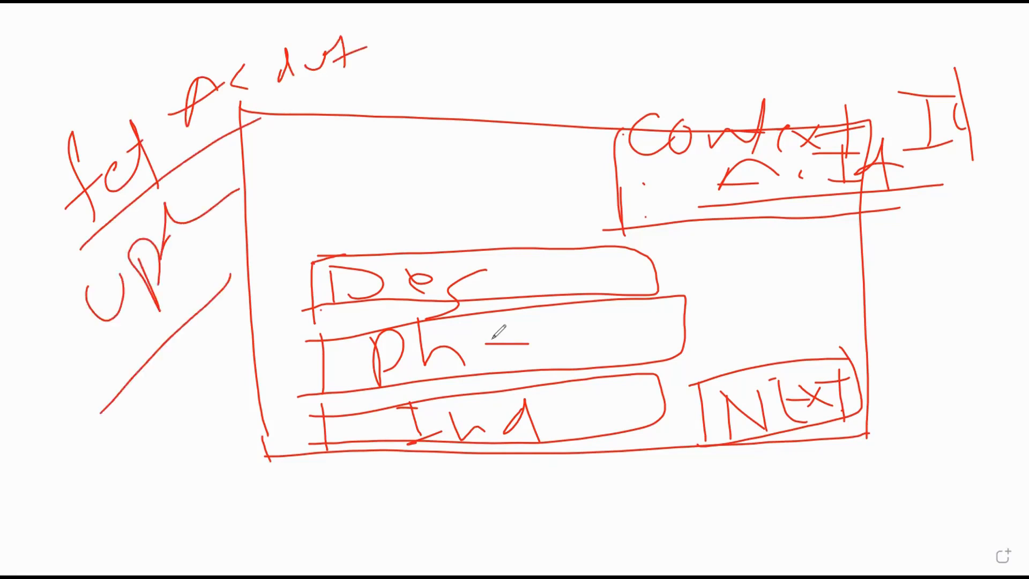
{"action": "left_click_drag", "start_coordinate": [66, 204], "coordinate": [75, 227]}
{"action": "left_click_drag", "start_coordinate": [69, 358], "coordinate": [102, 366]}
On a cleared board, write plan item 1: 'OS – Context Id – A.Id' (the omniscript)
{"action": "left_click_drag", "start_coordinate": [144, 83], "coordinate": [151, 153]}
{"action": "left_click", "coordinate": [194, 146]}
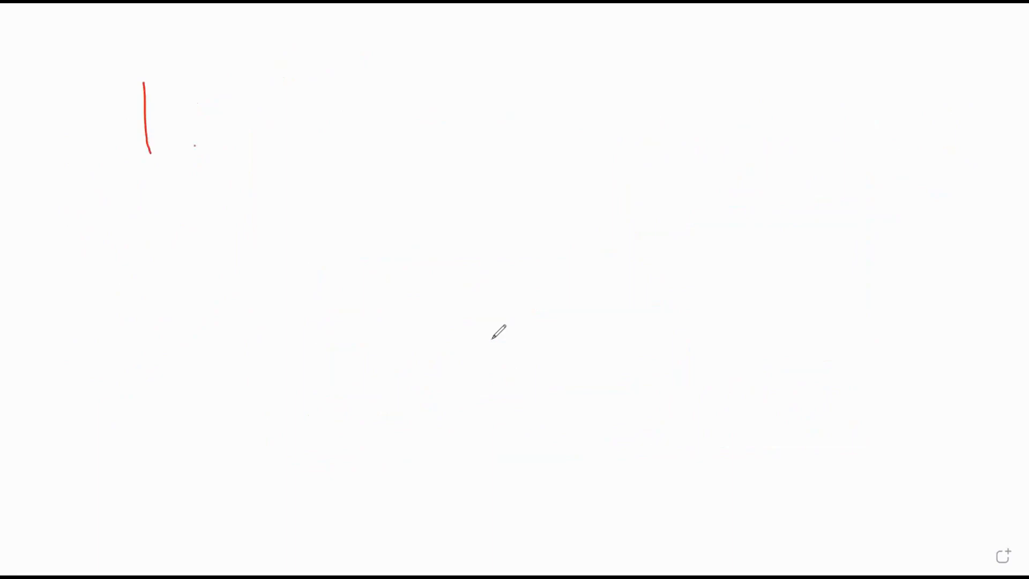
{"action": "mouse_move", "coordinate": [261, 85]}
{"action": "left_mouse_down"}
{"action": "mouse_move", "coordinate": [248, 119]}
{"action": "mouse_move", "coordinate": [261, 86]}
{"action": "mouse_move", "coordinate": [374, 101]}
{"action": "left_mouse_up"}
{"action": "mouse_move", "coordinate": [383, 90]}
{"action": "left_mouse_down"}
{"action": "mouse_move", "coordinate": [445, 99]}
{"action": "mouse_move", "coordinate": [476, 119]}
{"action": "left_mouse_up"}
{"action": "left_click_drag", "start_coordinate": [515, 86], "coordinate": [576, 103]}
{"action": "mouse_move", "coordinate": [600, 92]}
{"action": "left_mouse_down"}
{"action": "mouse_move", "coordinate": [601, 130]}
{"action": "mouse_move", "coordinate": [617, 75]}
{"action": "left_mouse_up"}
{"action": "left_click", "coordinate": [642, 41]}
{"action": "left_click_drag", "start_coordinate": [641, 41], "coordinate": [650, 100]}
{"action": "left_click_drag", "start_coordinate": [631, 76], "coordinate": [685, 80]}
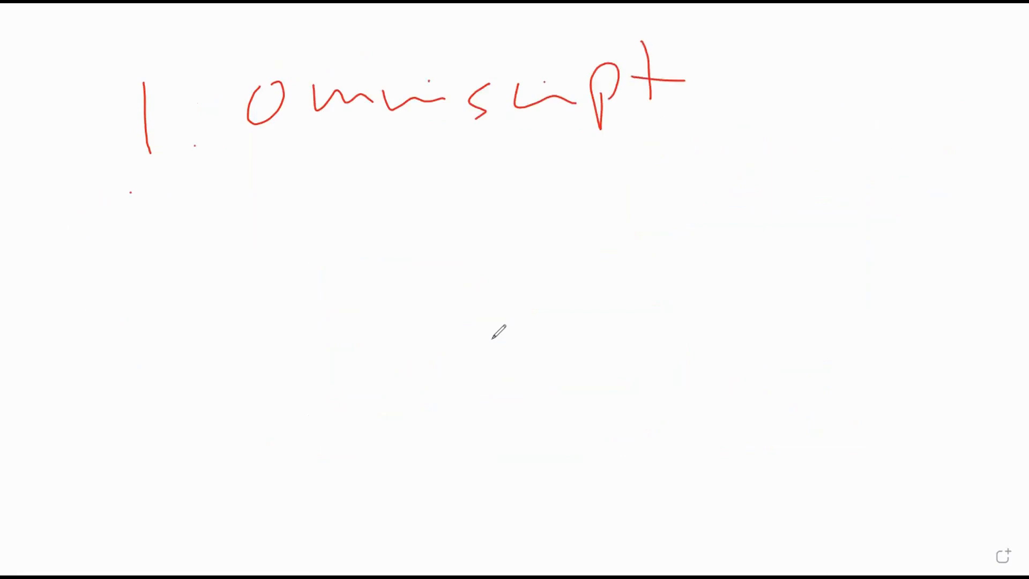
Write plan item 2: 'IP – get Acc'
{"action": "mouse_move", "coordinate": [131, 192]}
{"action": "left_mouse_down"}
{"action": "mouse_move", "coordinate": [181, 212]}
{"action": "mouse_move", "coordinate": [206, 199]}
{"action": "left_mouse_up"}
{"action": "left_click", "coordinate": [223, 187]}
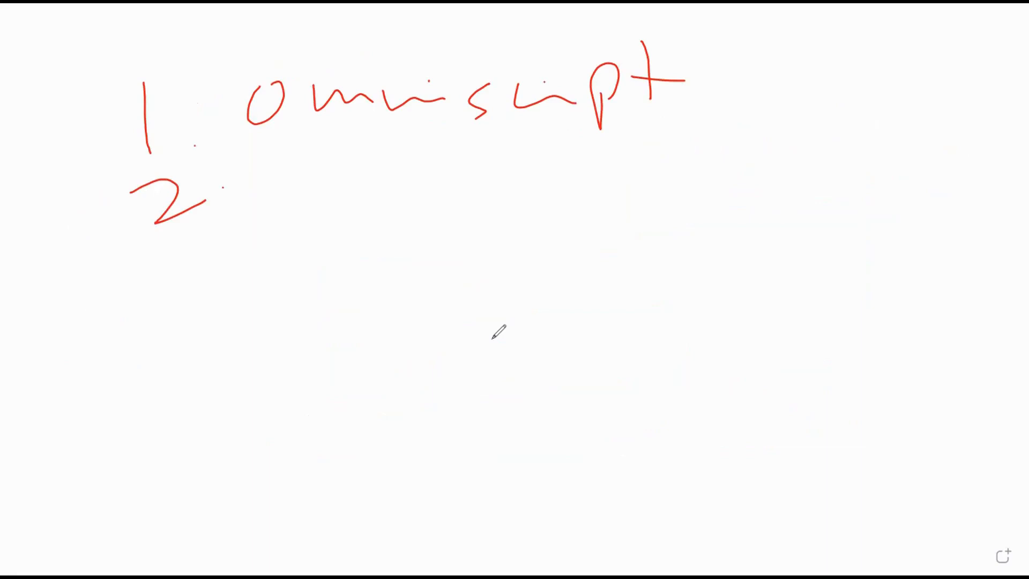
{"action": "mouse_move", "coordinate": [291, 155]}
{"action": "left_mouse_down"}
{"action": "mouse_move", "coordinate": [304, 201]}
{"action": "mouse_move", "coordinate": [343, 189]}
{"action": "left_mouse_up"}
{"action": "left_click_drag", "start_coordinate": [255, 170], "coordinate": [309, 152]}
{"action": "left_click_drag", "start_coordinate": [352, 153], "coordinate": [359, 193]}
{"action": "left_click_drag", "start_coordinate": [426, 172], "coordinate": [478, 169]}
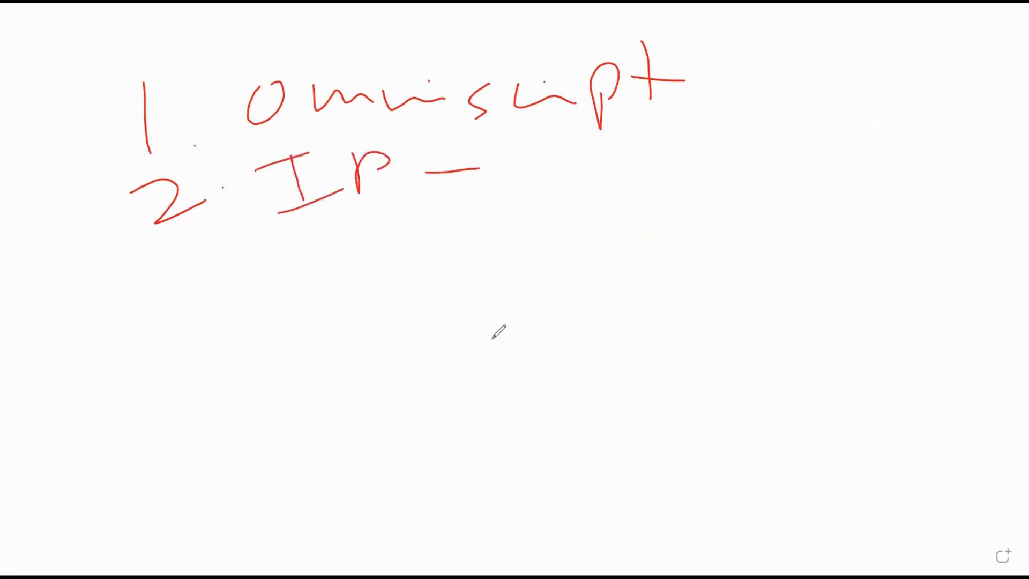
{"action": "left_click_drag", "start_coordinate": [573, 144], "coordinate": [532, 199]}
{"action": "mouse_move", "coordinate": [590, 157]}
{"action": "left_mouse_down"}
{"action": "mouse_move", "coordinate": [635, 174]}
{"action": "mouse_move", "coordinate": [662, 150]}
{"action": "left_mouse_up"}
{"action": "mouse_move", "coordinate": [740, 106]}
{"action": "left_mouse_down"}
{"action": "mouse_move", "coordinate": [708, 152]}
{"action": "mouse_move", "coordinate": [746, 138]}
{"action": "left_mouse_up"}
{"action": "left_click_drag", "start_coordinate": [741, 138], "coordinate": [800, 141]}
{"action": "left_click_drag", "start_coordinate": [829, 113], "coordinate": [841, 143]}
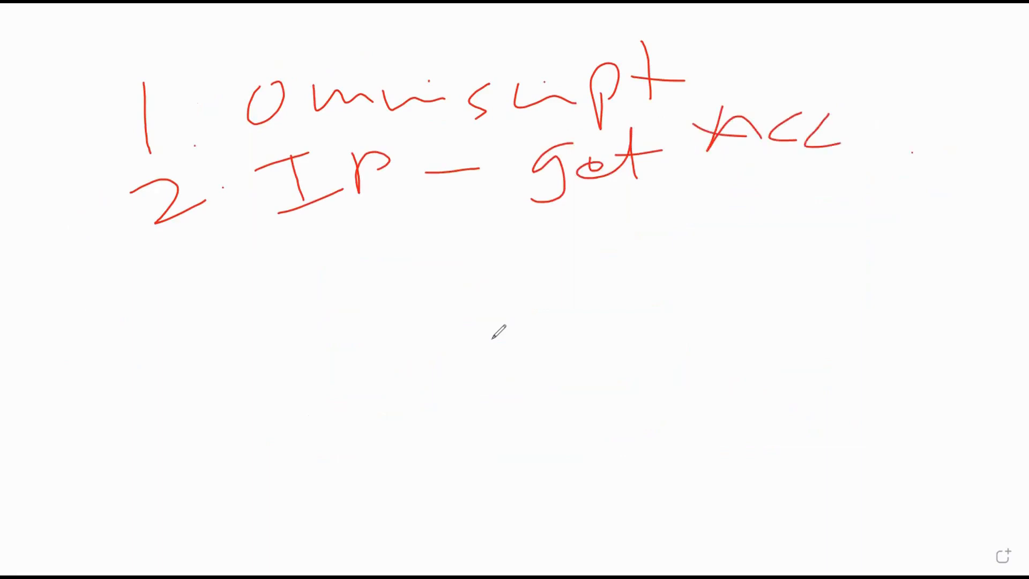
Write plan item 3: 'IP Save Acc', with an id mark after Acc
{"action": "mouse_move", "coordinate": [129, 278]}
{"action": "left_mouse_down"}
{"action": "mouse_move", "coordinate": [140, 276]}
{"action": "mouse_move", "coordinate": [133, 322]}
{"action": "left_mouse_up"}
{"action": "left_click_drag", "start_coordinate": [305, 257], "coordinate": [317, 308]}
{"action": "left_click_drag", "start_coordinate": [304, 317], "coordinate": [354, 301]}
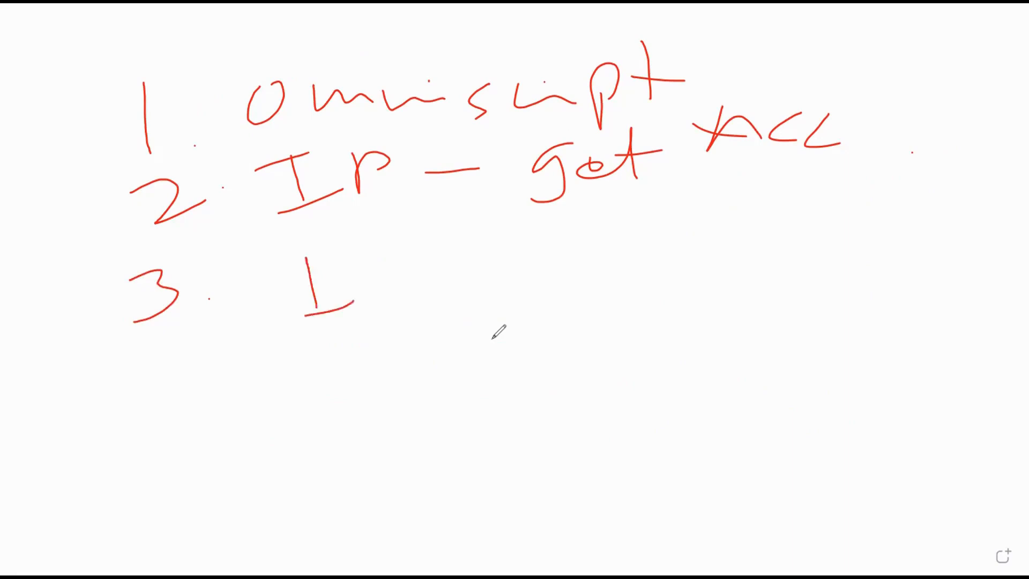
{"action": "left_click_drag", "start_coordinate": [291, 271], "coordinate": [344, 251]}
{"action": "mouse_move", "coordinate": [396, 240]}
{"action": "left_mouse_down"}
{"action": "mouse_move", "coordinate": [391, 279]}
{"action": "mouse_move", "coordinate": [408, 261]}
{"action": "mouse_move", "coordinate": [509, 245]}
{"action": "left_mouse_up"}
{"action": "left_click_drag", "start_coordinate": [615, 203], "coordinate": [557, 288]}
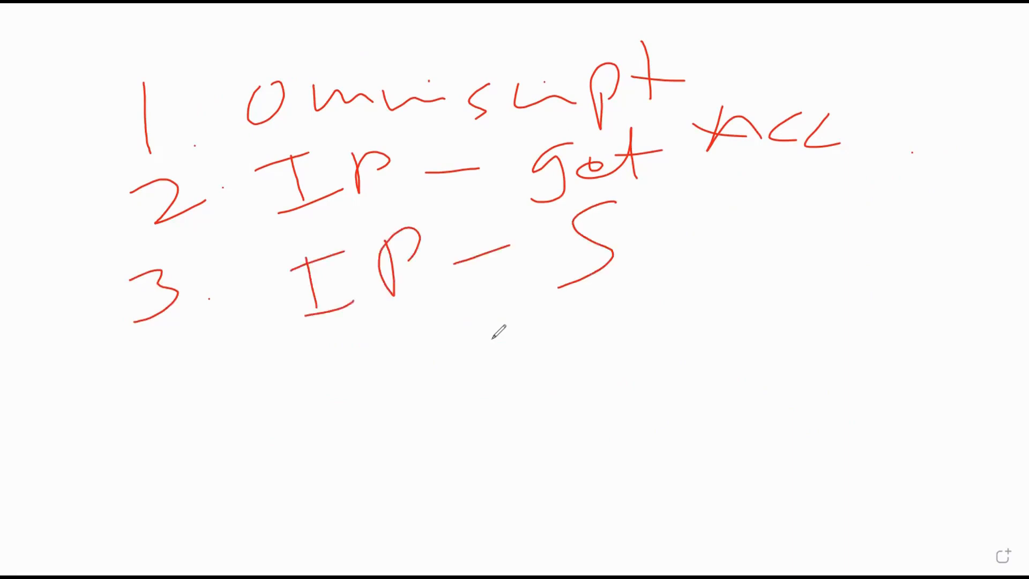
{"action": "mouse_move", "coordinate": [638, 249]}
{"action": "left_mouse_down"}
{"action": "mouse_move", "coordinate": [655, 264]}
{"action": "mouse_move", "coordinate": [705, 242]}
{"action": "left_mouse_up"}
{"action": "mouse_move", "coordinate": [728, 256]}
{"action": "left_mouse_down"}
{"action": "mouse_move", "coordinate": [744, 256]}
{"action": "mouse_move", "coordinate": [742, 273]}
{"action": "left_mouse_up"}
{"action": "mouse_move", "coordinate": [814, 257]}
{"action": "left_mouse_down"}
{"action": "mouse_move", "coordinate": [829, 210]}
{"action": "mouse_move", "coordinate": [861, 236]}
{"action": "left_mouse_up"}
{"action": "left_click_drag", "start_coordinate": [795, 232], "coordinate": [882, 242]}
{"action": "left_click_drag", "start_coordinate": [929, 214], "coordinate": [914, 247]}
{"action": "mouse_move", "coordinate": [974, 203]}
{"action": "left_mouse_down"}
{"action": "mouse_move", "coordinate": [983, 227]}
{"action": "mouse_move", "coordinate": [973, 238]}
{"action": "left_mouse_up"}
{"action": "mouse_move", "coordinate": [1005, 200]}
{"action": "left_mouse_down"}
{"action": "mouse_move", "coordinate": [1000, 230]}
{"action": "mouse_move", "coordinate": [991, 197]}
{"action": "left_mouse_up"}
{"action": "left_click_drag", "start_coordinate": [1004, 194], "coordinate": [1007, 205]}
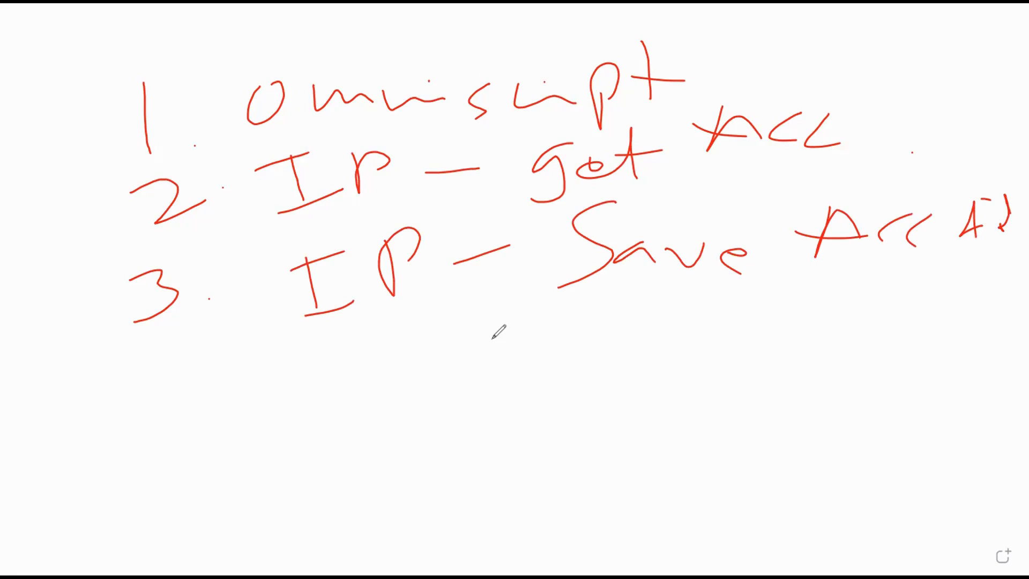
Annotate the plan: strike through 2, circle its IP, underline line 3's IP and Save
{"action": "left_click_drag", "start_coordinate": [124, 220], "coordinate": [240, 212]}
{"action": "left_click_drag", "start_coordinate": [143, 247], "coordinate": [209, 231]}
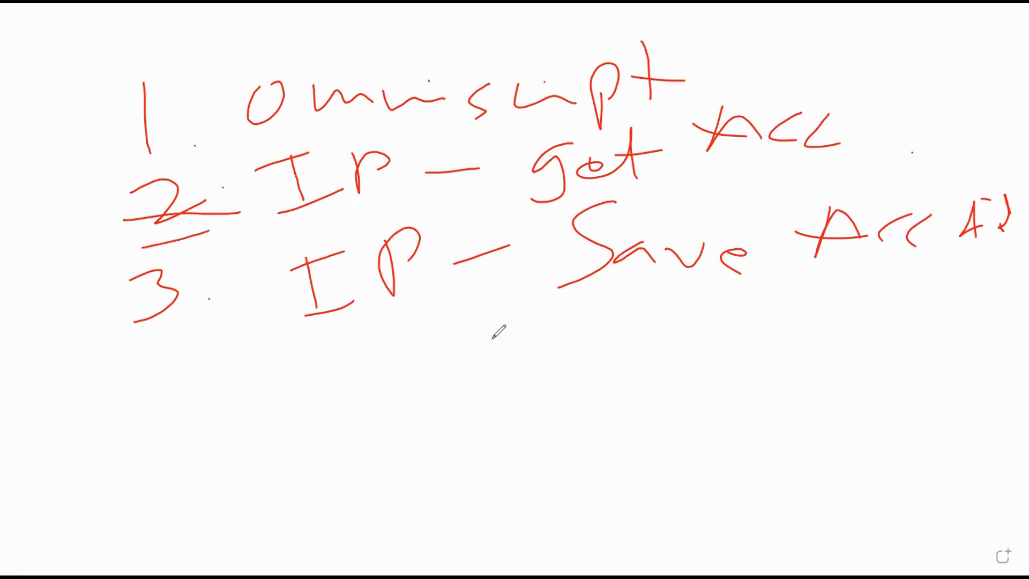
{"action": "mouse_move", "coordinate": [271, 235]}
{"action": "left_mouse_down"}
{"action": "mouse_move", "coordinate": [307, 229]}
{"action": "mouse_move", "coordinate": [243, 171]}
{"action": "mouse_move", "coordinate": [294, 240]}
{"action": "left_mouse_up"}
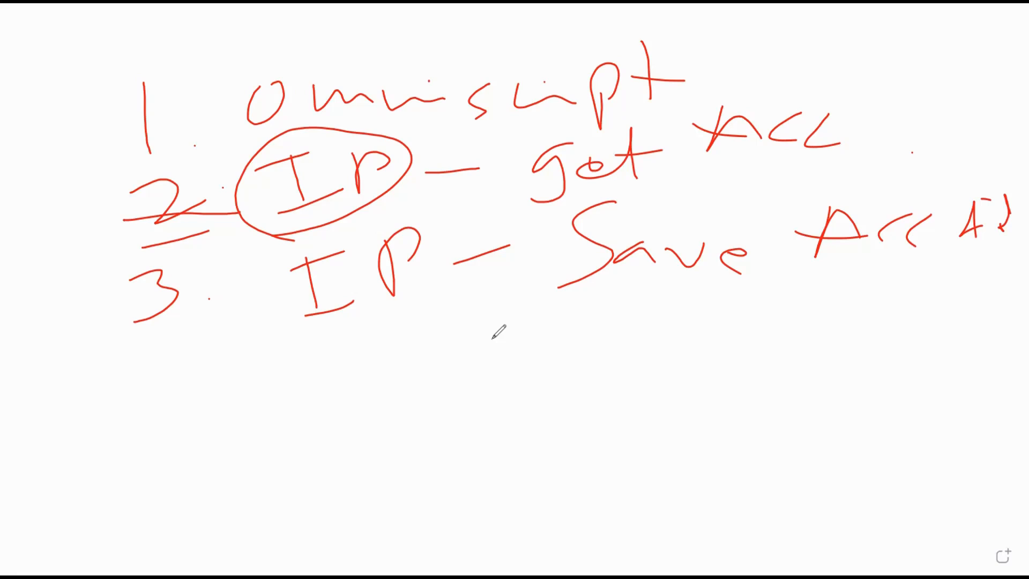
{"action": "left_click_drag", "start_coordinate": [722, 90], "coordinate": [654, 110]}
{"action": "mouse_move", "coordinate": [292, 375]}
{"action": "left_mouse_down"}
{"action": "mouse_move", "coordinate": [461, 334]}
{"action": "mouse_move", "coordinate": [445, 349]}
{"action": "left_mouse_up"}
{"action": "left_click_drag", "start_coordinate": [303, 393], "coordinate": [421, 355]}
{"action": "left_click_drag", "start_coordinate": [325, 377], "coordinate": [421, 354]}
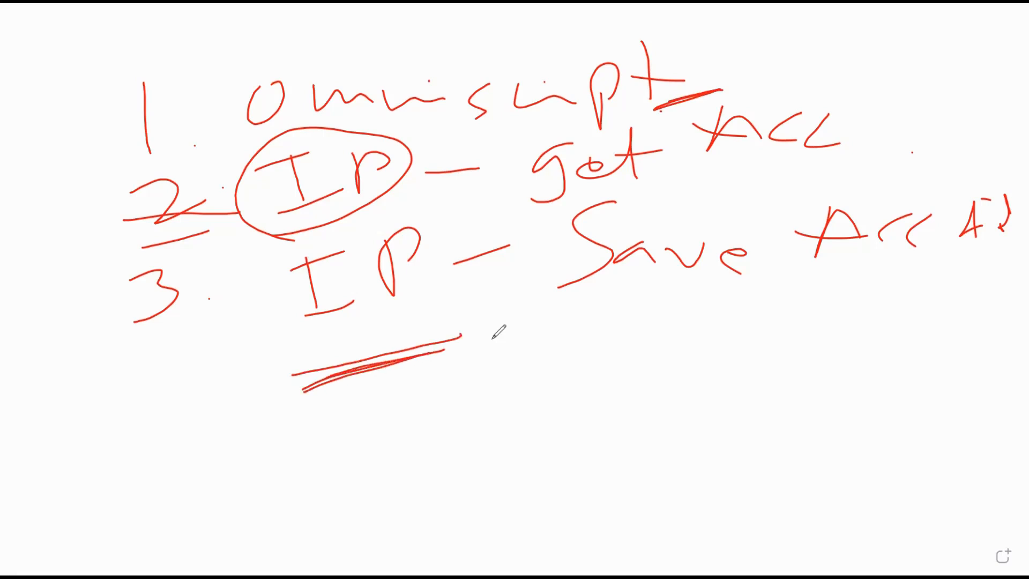
{"action": "left_click_drag", "start_coordinate": [605, 352], "coordinate": [823, 332]}
{"action": "left_click_drag", "start_coordinate": [695, 365], "coordinate": [782, 345]}
{"action": "left_click_drag", "start_coordinate": [283, 247], "coordinate": [350, 216]}
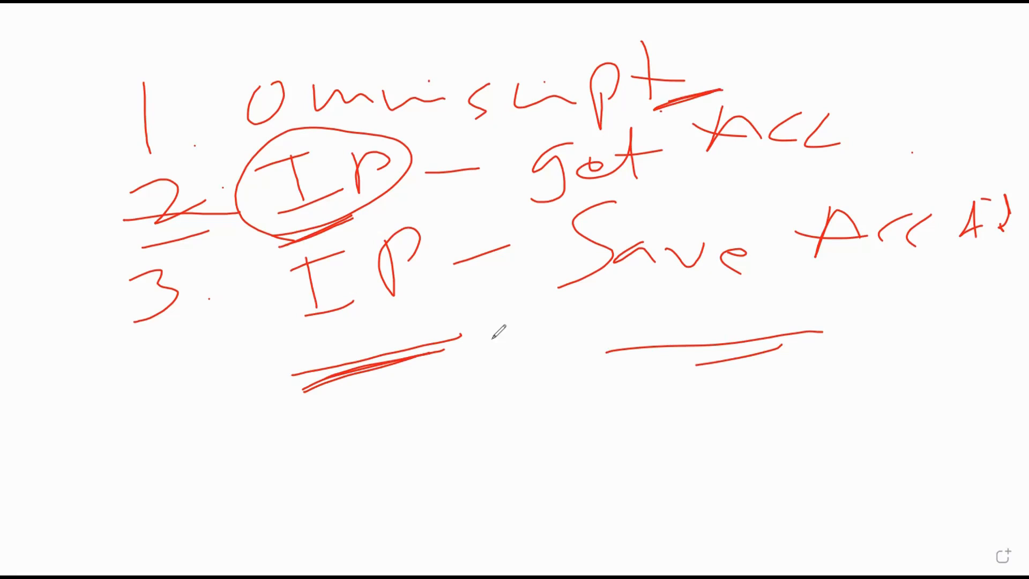
Underline get on line 2, draw an arrow from item 2 to item 3, re-underline Save
{"action": "left_click_drag", "start_coordinate": [397, 211], "coordinate": [796, 189]}
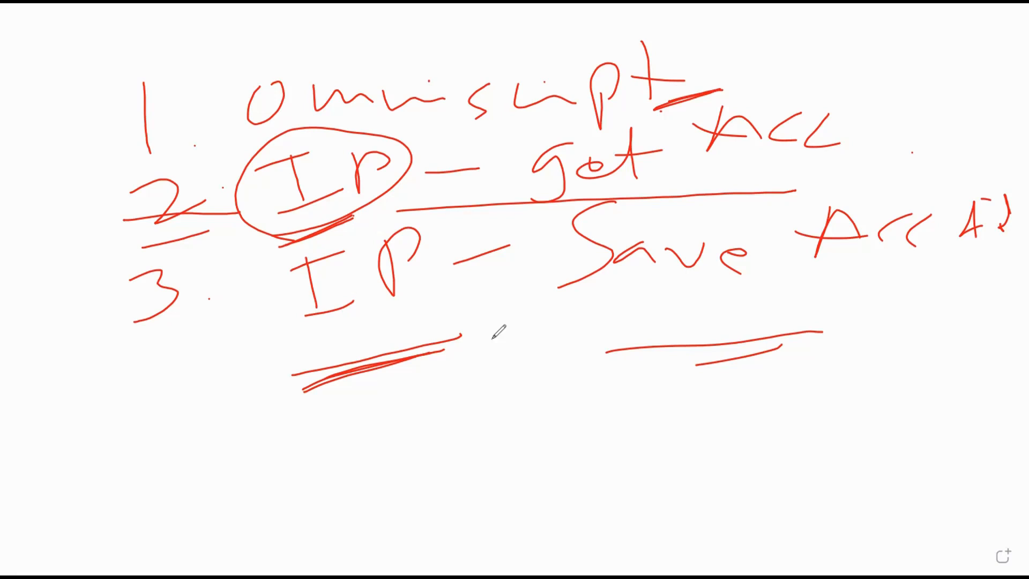
{"action": "mouse_move", "coordinate": [223, 188]}
{"action": "left_mouse_down"}
{"action": "mouse_move", "coordinate": [273, 343]}
{"action": "mouse_move", "coordinate": [245, 391]}
{"action": "left_mouse_up"}
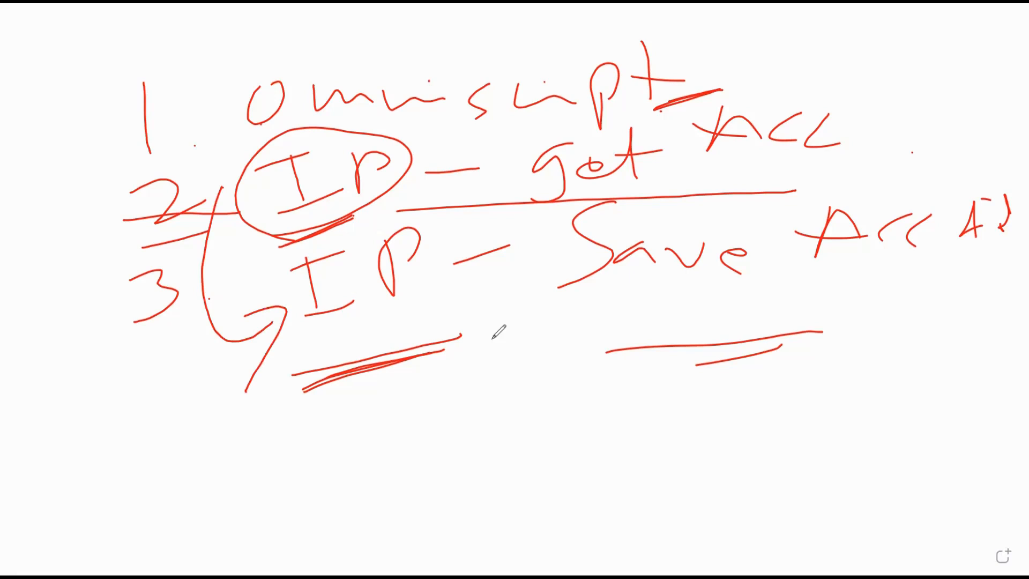
{"action": "left_click_drag", "start_coordinate": [627, 304], "coordinate": [830, 279]}
{"action": "left_click_drag", "start_coordinate": [601, 325], "coordinate": [818, 298]}
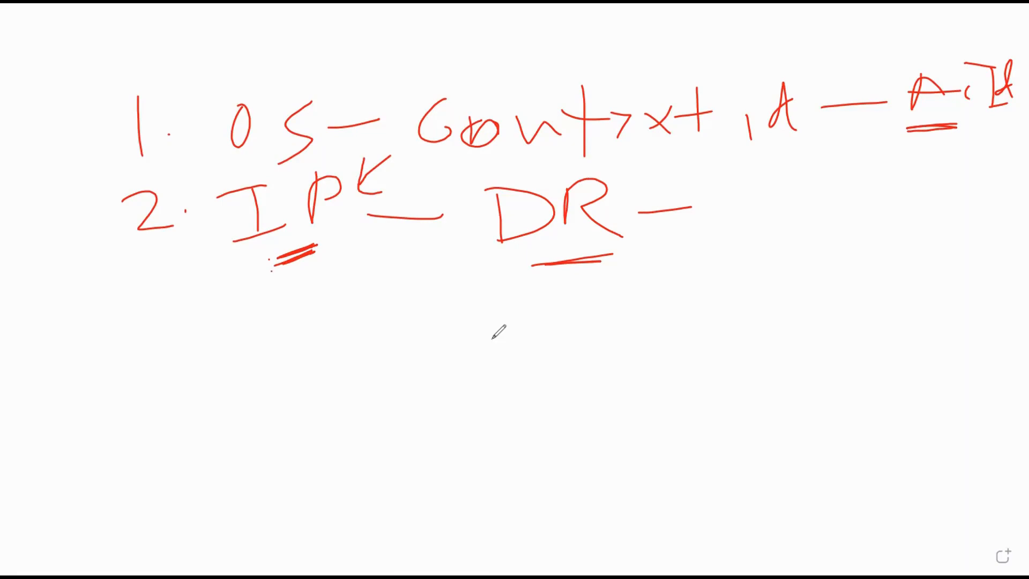
Complete line 2 of the whiteboard list by writing 'Extract' after DR
{"action": "mouse_move", "coordinate": [765, 176]}
{"action": "left_mouse_down"}
{"action": "mouse_move", "coordinate": [750, 182]}
{"action": "mouse_move", "coordinate": [776, 242]}
{"action": "left_mouse_up"}
{"action": "left_click_drag", "start_coordinate": [828, 190], "coordinate": [790, 222]}
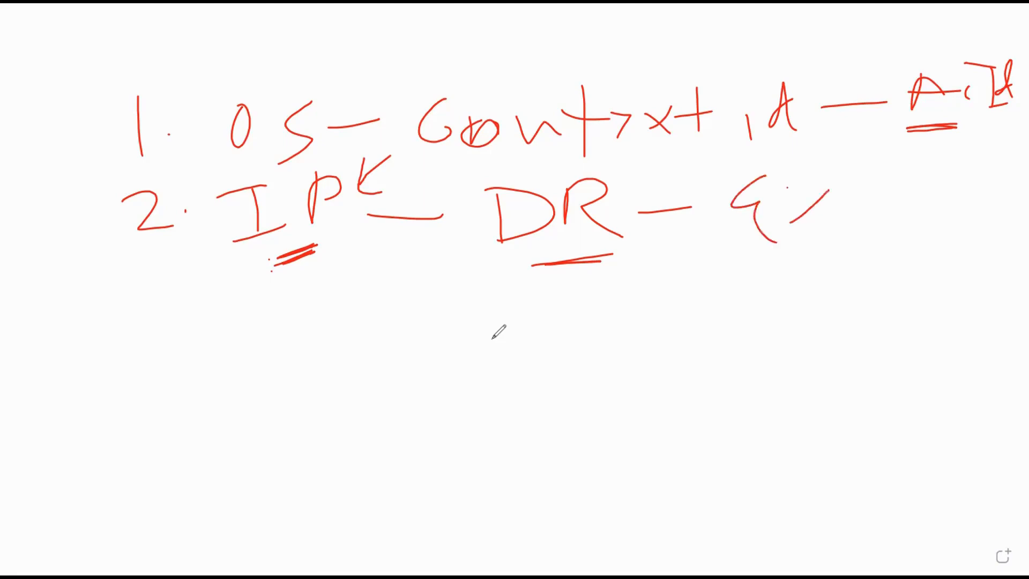
{"action": "left_click_drag", "start_coordinate": [787, 188], "coordinate": [812, 208]}
{"action": "left_click_drag", "start_coordinate": [849, 171], "coordinate": [851, 211]}
{"action": "left_click_drag", "start_coordinate": [831, 191], "coordinate": [894, 182]}
{"action": "left_click_drag", "start_coordinate": [905, 192], "coordinate": [925, 184]}
{"action": "left_click_drag", "start_coordinate": [967, 183], "coordinate": [959, 192]}
{"action": "left_click_drag", "start_coordinate": [971, 149], "coordinate": [970, 189]}
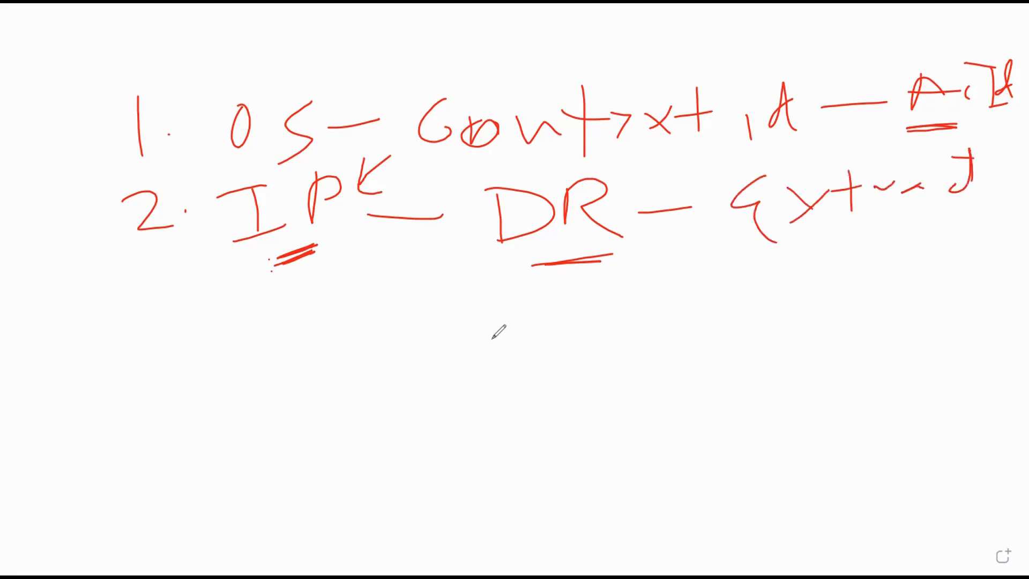
Write line 3 of the list: '3 O.S → display'
{"action": "left_click_drag", "start_coordinate": [126, 288], "coordinate": [157, 308]}
{"action": "left_click_drag", "start_coordinate": [599, 295], "coordinate": [631, 291]}
{"action": "mouse_move", "coordinate": [268, 285]}
{"action": "left_mouse_down"}
{"action": "mouse_move", "coordinate": [236, 313]}
{"action": "mouse_move", "coordinate": [275, 292]}
{"action": "left_mouse_up"}
{"action": "left_click", "coordinate": [297, 325]}
{"action": "left_click_drag", "start_coordinate": [343, 270], "coordinate": [329, 341]}
{"action": "mouse_move", "coordinate": [394, 312]}
{"action": "left_mouse_down"}
{"action": "mouse_move", "coordinate": [454, 305]}
{"action": "mouse_move", "coordinate": [444, 332]}
{"action": "left_mouse_up"}
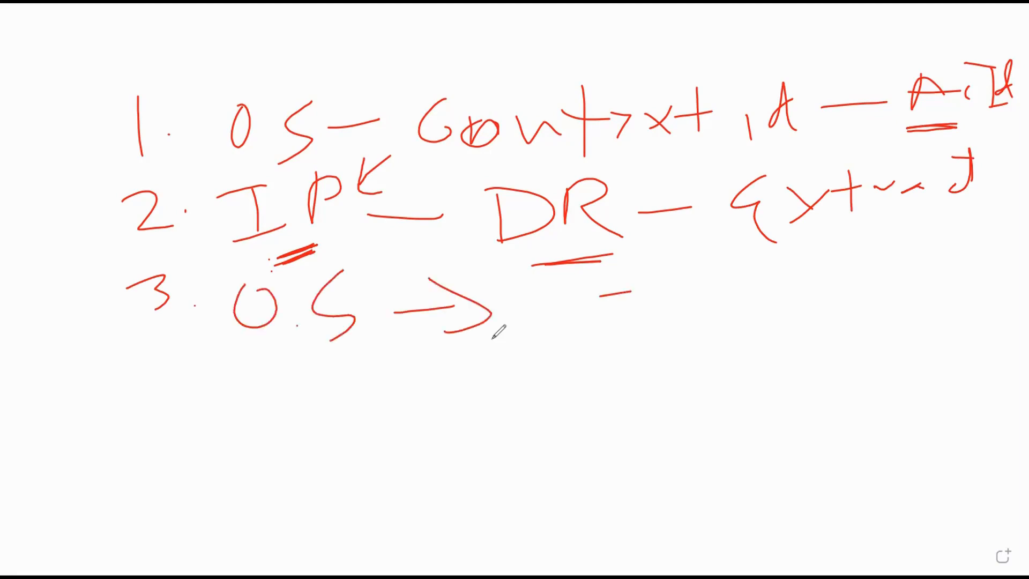
{"action": "mouse_move", "coordinate": [568, 295]}
{"action": "left_mouse_down"}
{"action": "mouse_move", "coordinate": [610, 310]}
{"action": "mouse_move", "coordinate": [657, 277]}
{"action": "mouse_move", "coordinate": [626, 324]}
{"action": "left_mouse_up"}
{"action": "mouse_move", "coordinate": [679, 280]}
{"action": "left_mouse_down"}
{"action": "mouse_move", "coordinate": [686, 328]}
{"action": "mouse_move", "coordinate": [680, 308]}
{"action": "left_mouse_up"}
{"action": "left_click_drag", "start_coordinate": [707, 250], "coordinate": [712, 308]}
{"action": "mouse_move", "coordinate": [752, 280]}
{"action": "left_mouse_down"}
{"action": "mouse_move", "coordinate": [739, 300]}
{"action": "mouse_move", "coordinate": [810, 286]}
{"action": "mouse_move", "coordinate": [813, 311]}
{"action": "left_mouse_up"}
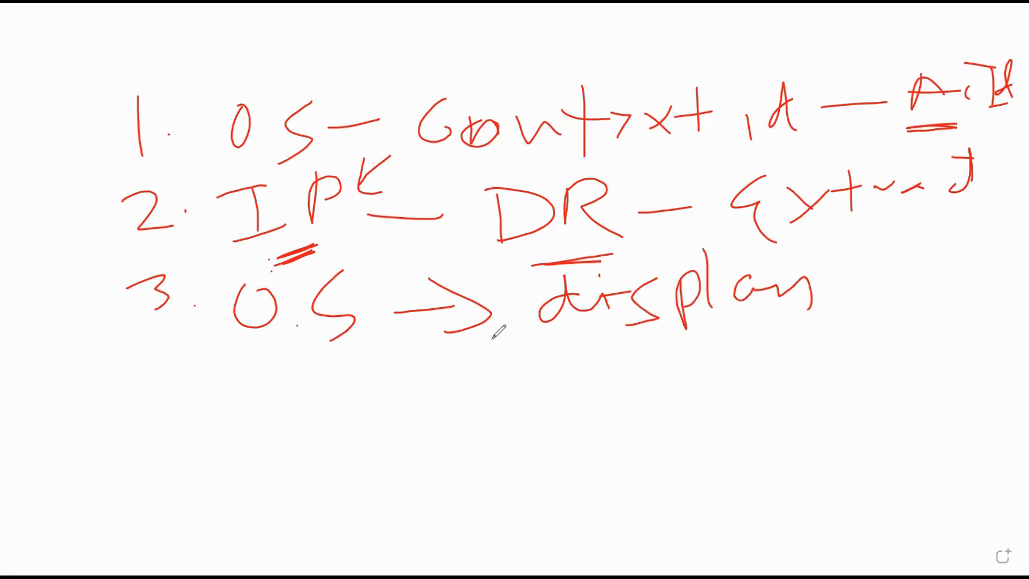
Write line 4 of the list: '4 user updates'
{"action": "left_click_drag", "start_coordinate": [153, 339], "coordinate": [176, 387]}
{"action": "left_click", "coordinate": [192, 372]}
{"action": "mouse_move", "coordinate": [254, 363]}
{"action": "left_mouse_down"}
{"action": "mouse_move", "coordinate": [290, 354]}
{"action": "mouse_move", "coordinate": [310, 395]}
{"action": "mouse_move", "coordinate": [434, 366]}
{"action": "left_mouse_up"}
{"action": "left_click", "coordinate": [557, 368]}
{"action": "left_click_drag", "start_coordinate": [506, 358], "coordinate": [690, 378]}
{"action": "mouse_move", "coordinate": [696, 333]}
{"action": "left_mouse_down"}
{"action": "mouse_move", "coordinate": [691, 370]}
{"action": "mouse_move", "coordinate": [710, 351]}
{"action": "left_mouse_up"}
{"action": "mouse_move", "coordinate": [710, 359]}
{"action": "left_mouse_down"}
{"action": "mouse_move", "coordinate": [738, 345]}
{"action": "mouse_move", "coordinate": [761, 351]}
{"action": "left_mouse_up"}
{"action": "left_click_drag", "start_coordinate": [775, 339], "coordinate": [767, 386]}
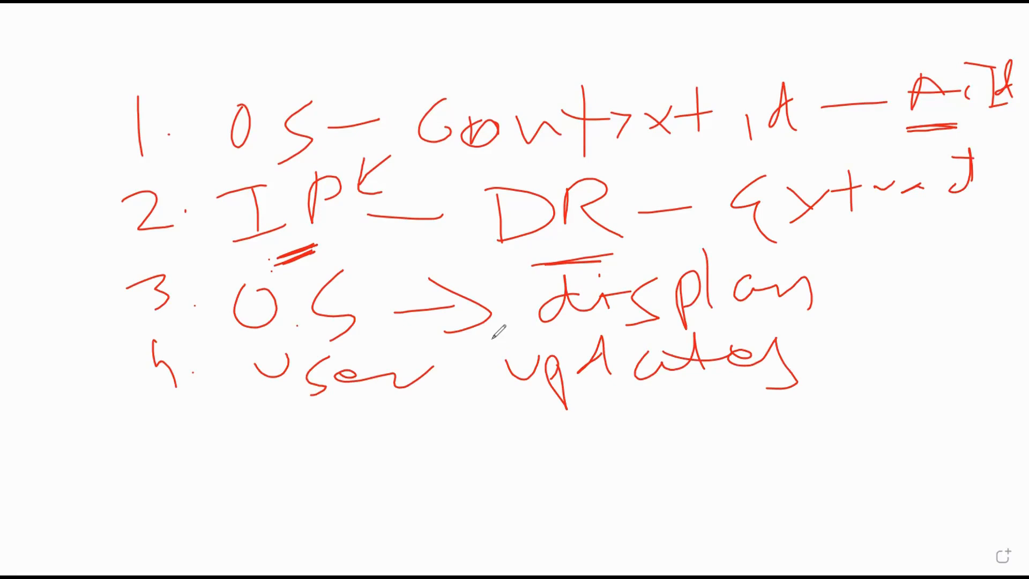
Start line 5 of the list with '5 call IP'
{"action": "mouse_move", "coordinate": [159, 433]}
{"action": "left_mouse_down"}
{"action": "mouse_move", "coordinate": [165, 485]}
{"action": "mouse_move", "coordinate": [202, 424]}
{"action": "left_mouse_up"}
{"action": "mouse_move", "coordinate": [328, 474]}
{"action": "left_mouse_down"}
{"action": "mouse_move", "coordinate": [374, 441]}
{"action": "mouse_move", "coordinate": [378, 470]}
{"action": "left_mouse_up"}
{"action": "left_click_drag", "start_coordinate": [316, 455], "coordinate": [335, 489]}
{"action": "mouse_move", "coordinate": [394, 428]}
{"action": "left_mouse_down"}
{"action": "mouse_move", "coordinate": [403, 477]}
{"action": "mouse_move", "coordinate": [434, 500]}
{"action": "left_mouse_up"}
{"action": "mouse_move", "coordinate": [554, 453]}
{"action": "left_mouse_down"}
{"action": "mouse_move", "coordinate": [625, 466]}
{"action": "mouse_move", "coordinate": [692, 460]}
{"action": "left_mouse_up"}
{"action": "left_click_drag", "start_coordinate": [772, 406], "coordinate": [786, 447]}
{"action": "left_click_drag", "start_coordinate": [757, 450], "coordinate": [825, 440]}
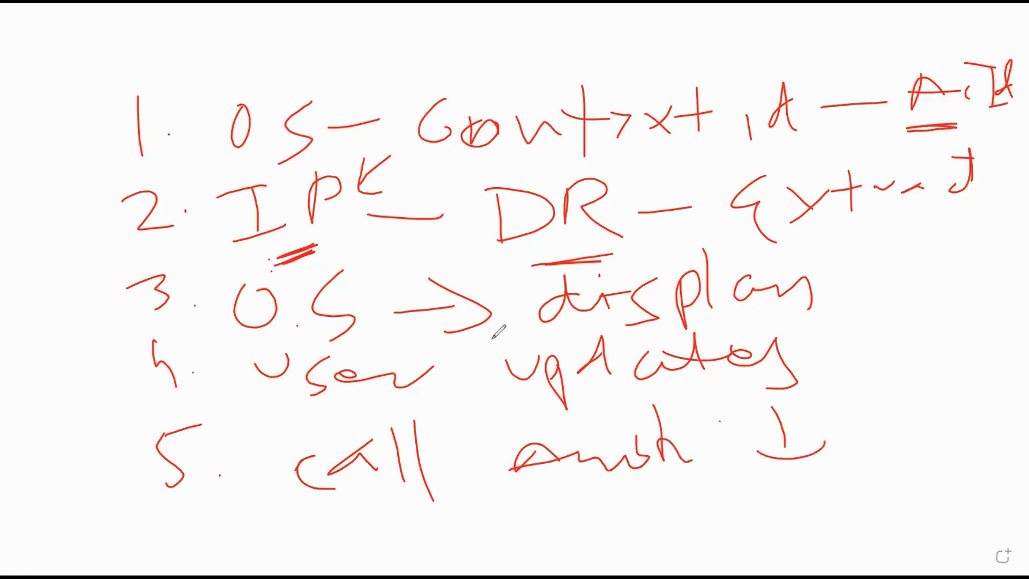
{"action": "left_click_drag", "start_coordinate": [720, 423], "coordinate": [812, 411]}
{"action": "left_click_drag", "start_coordinate": [845, 394], "coordinate": [864, 462]}
{"action": "mouse_move", "coordinate": [853, 399]}
{"action": "left_mouse_down"}
{"action": "mouse_move", "coordinate": [889, 405]}
{"action": "mouse_move", "coordinate": [845, 425]}
{"action": "left_mouse_up"}
Finish line 5 by writing 'save data' beneath it
{"action": "left_click_drag", "start_coordinate": [507, 496], "coordinate": [473, 544]}
{"action": "mouse_move", "coordinate": [563, 503]}
{"action": "left_mouse_down"}
{"action": "mouse_move", "coordinate": [528, 529]}
{"action": "mouse_move", "coordinate": [594, 509]}
{"action": "mouse_move", "coordinate": [616, 520]}
{"action": "left_mouse_up"}
{"action": "mouse_move", "coordinate": [648, 512]}
{"action": "left_mouse_down"}
{"action": "mouse_move", "coordinate": [670, 506]}
{"action": "mouse_move", "coordinate": [672, 526]}
{"action": "left_mouse_up"}
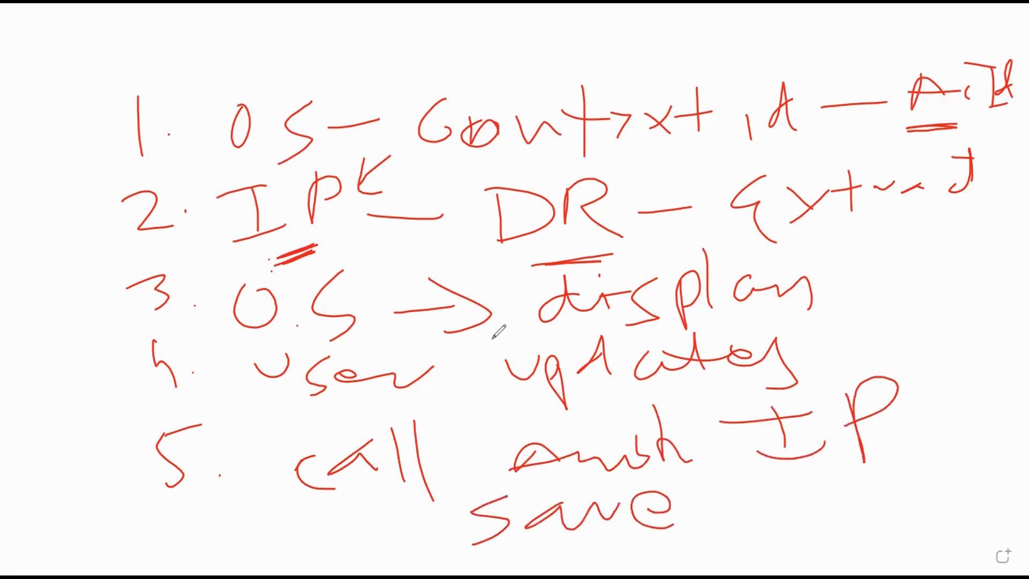
{"action": "mouse_move", "coordinate": [764, 470]}
{"action": "left_mouse_down"}
{"action": "mouse_move", "coordinate": [779, 517]}
{"action": "mouse_move", "coordinate": [882, 482]}
{"action": "left_mouse_up"}
{"action": "left_click_drag", "start_coordinate": [879, 487], "coordinate": [882, 509]}
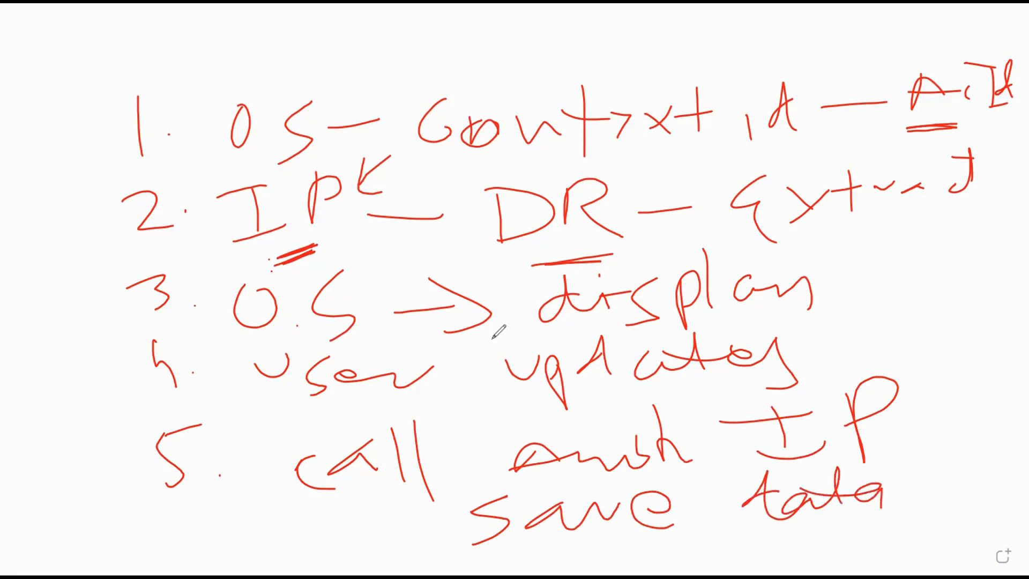
Add '- DR' after IP, circle and underline it, and put a dash after 'updates'
{"action": "left_click_drag", "start_coordinate": [896, 441], "coordinate": [951, 430]}
{"action": "mouse_move", "coordinate": [961, 395]}
{"action": "left_mouse_down"}
{"action": "mouse_move", "coordinate": [979, 453]}
{"action": "mouse_move", "coordinate": [1000, 358]}
{"action": "mouse_move", "coordinate": [1015, 396]}
{"action": "left_mouse_up"}
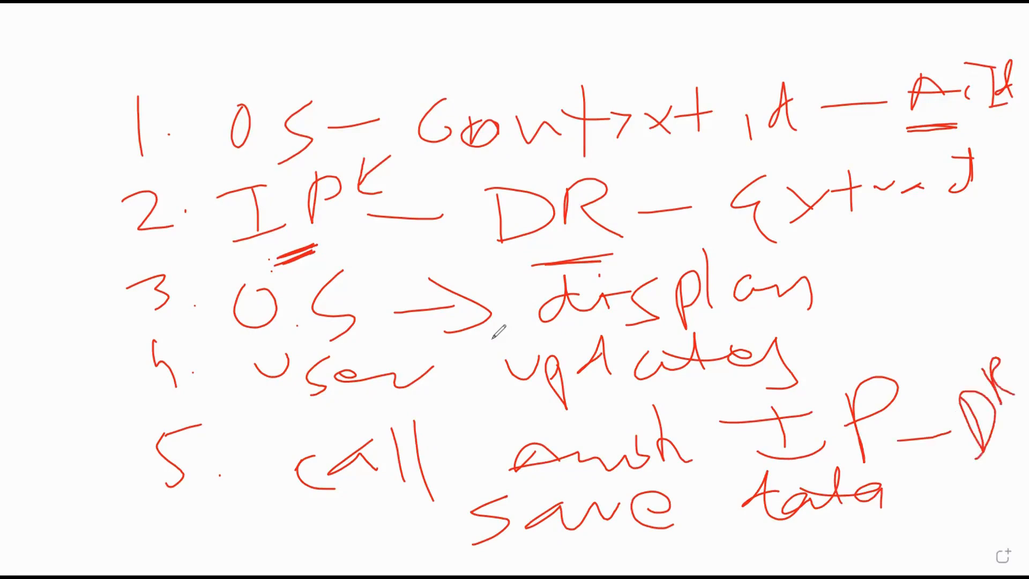
{"action": "mouse_move", "coordinate": [987, 341]}
{"action": "left_mouse_down"}
{"action": "mouse_move", "coordinate": [942, 453]}
{"action": "mouse_move", "coordinate": [1014, 434]}
{"action": "mouse_move", "coordinate": [968, 339]}
{"action": "left_mouse_up"}
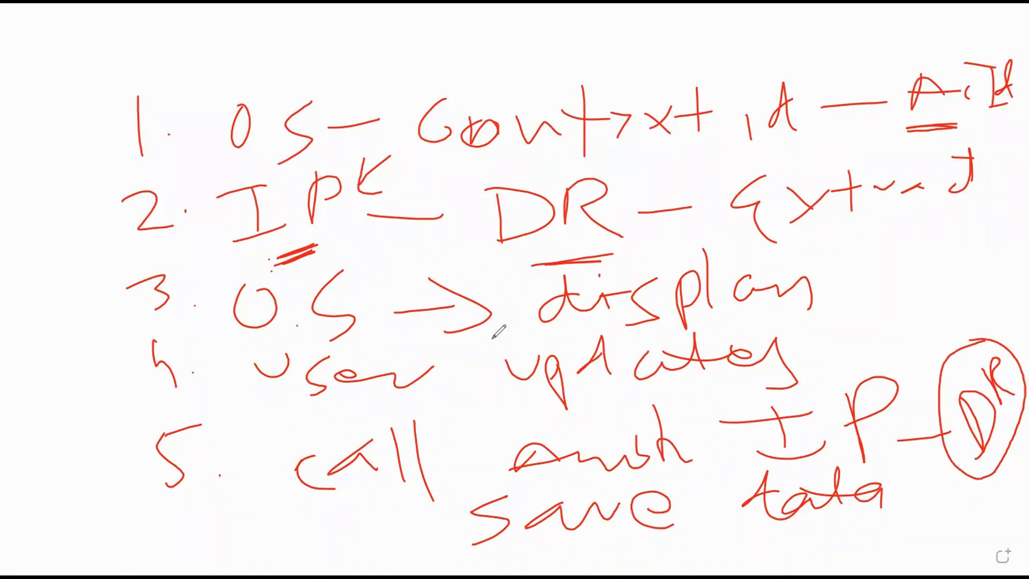
{"action": "mouse_move", "coordinate": [951, 532]}
{"action": "left_mouse_down"}
{"action": "mouse_move", "coordinate": [996, 499]}
{"action": "mouse_move", "coordinate": [994, 513]}
{"action": "left_mouse_up"}
{"action": "left_click_drag", "start_coordinate": [809, 358], "coordinate": [906, 341]}
{"action": "left_click_drag", "start_coordinate": [823, 355], "coordinate": [887, 348]}
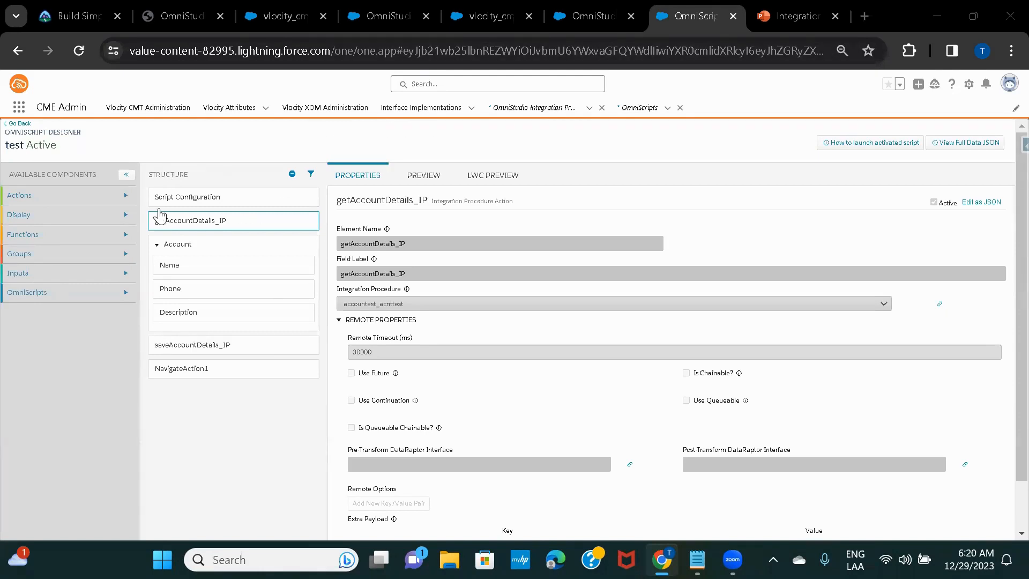
Review the Account step and getAccountDetails_IP settings, expand Account's Name, Phone and Description, then open PREVIEW
{"action": "left_click", "coordinate": [158, 246]}
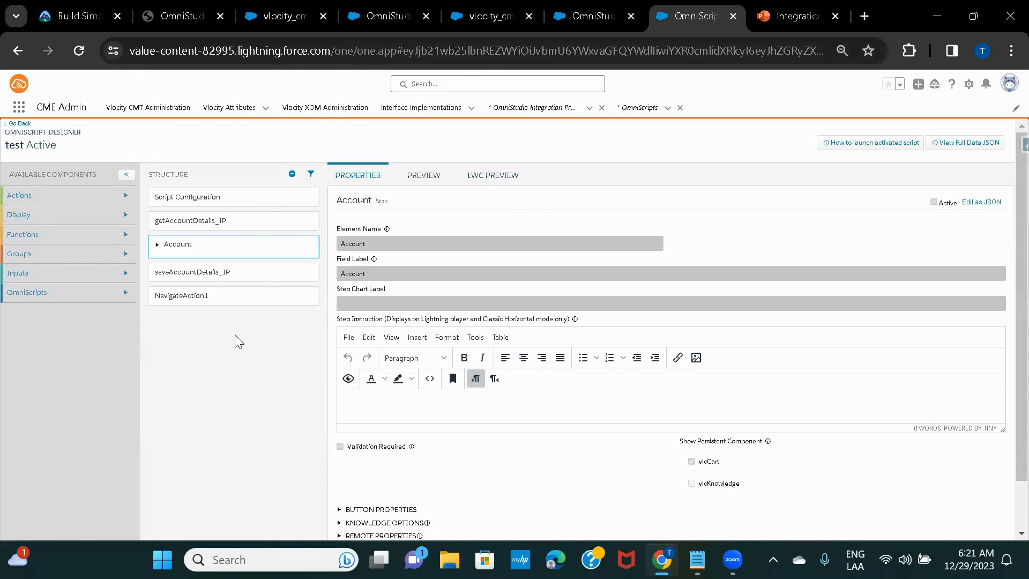
{"action": "left_click", "coordinate": [189, 232]}
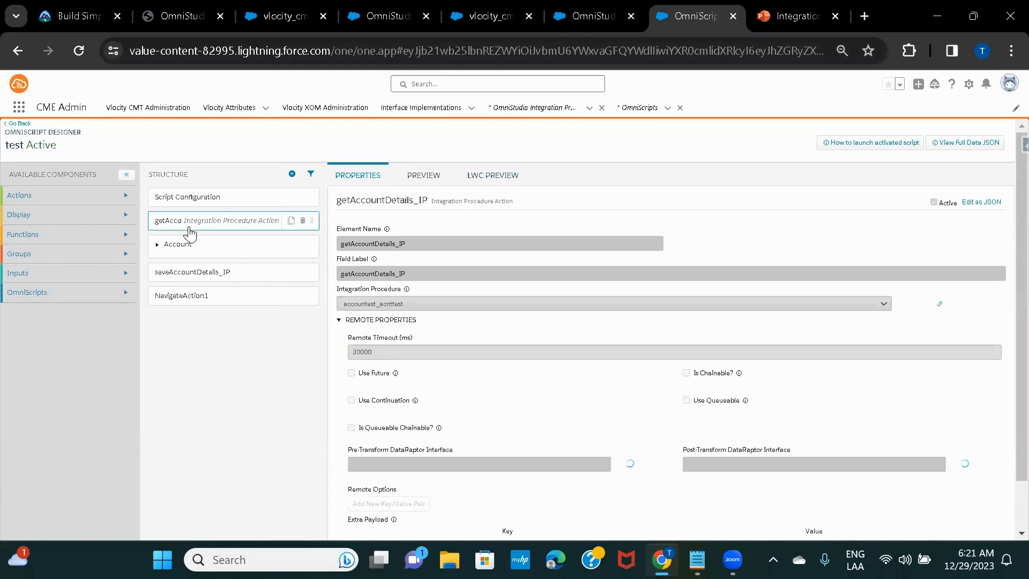
{"action": "left_click", "coordinate": [183, 248]}
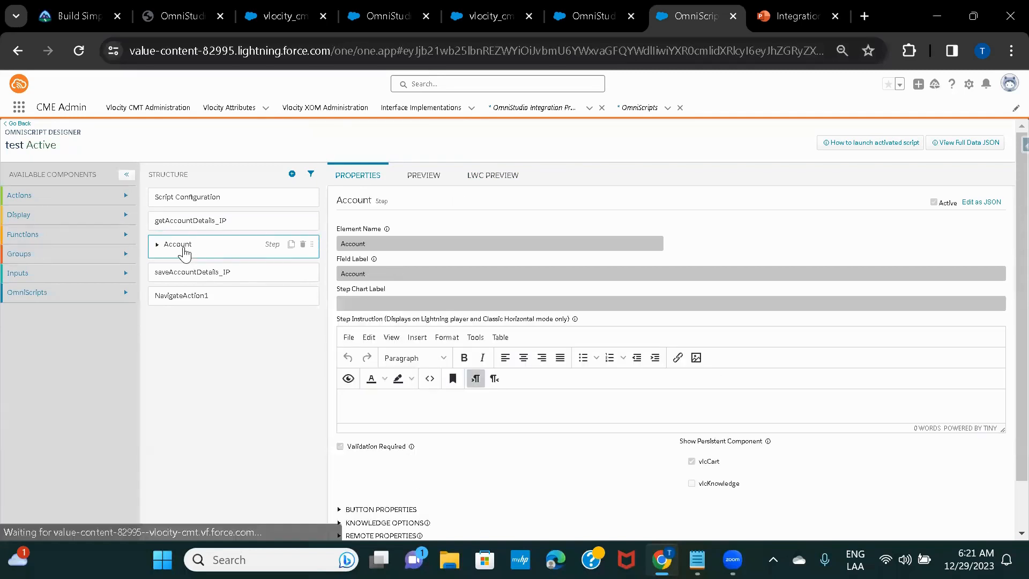
{"action": "left_click", "coordinate": [157, 244]}
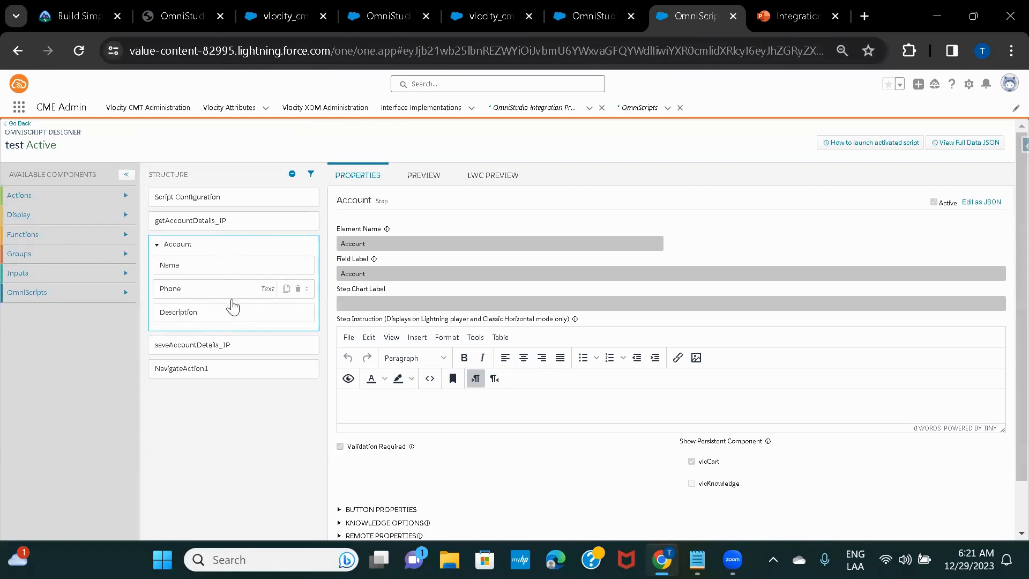
{"action": "left_click_drag", "start_coordinate": [228, 296], "coordinate": [225, 301]}
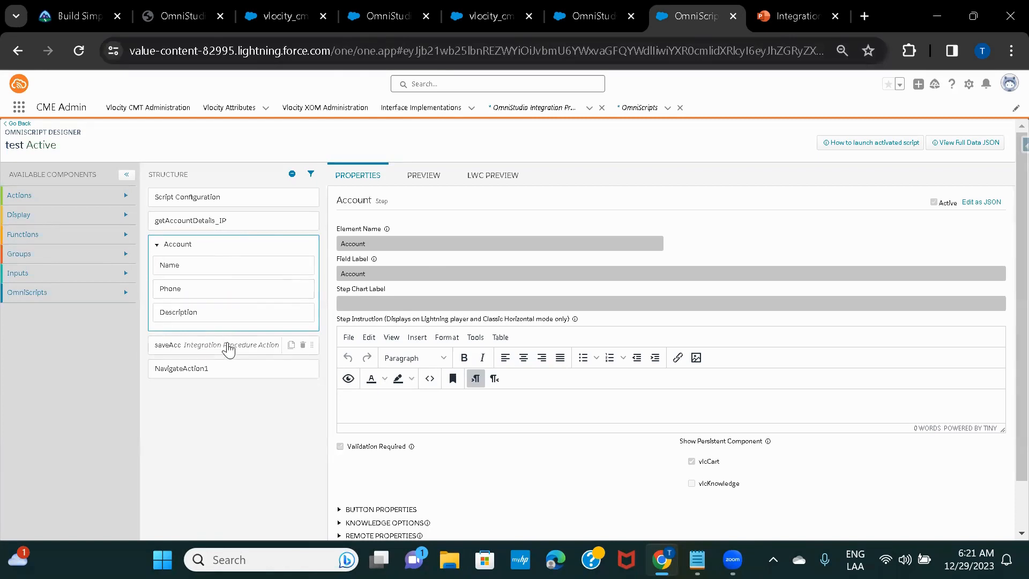
{"action": "left_click", "coordinate": [407, 180]}
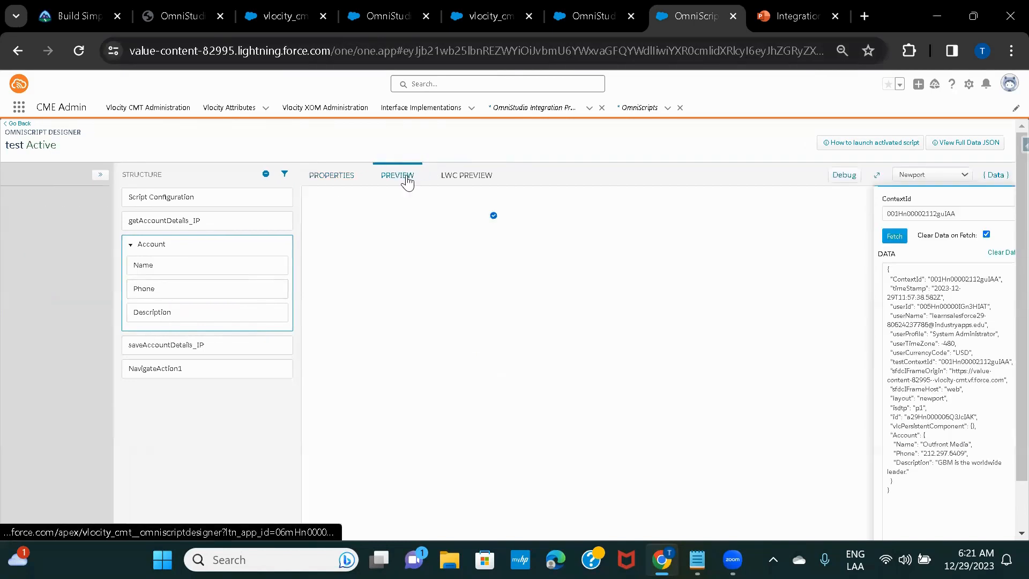
Duplicate the OmniScript designer tab and search its app launcher for 'account'
{"action": "right_click", "coordinate": [687, 22]}
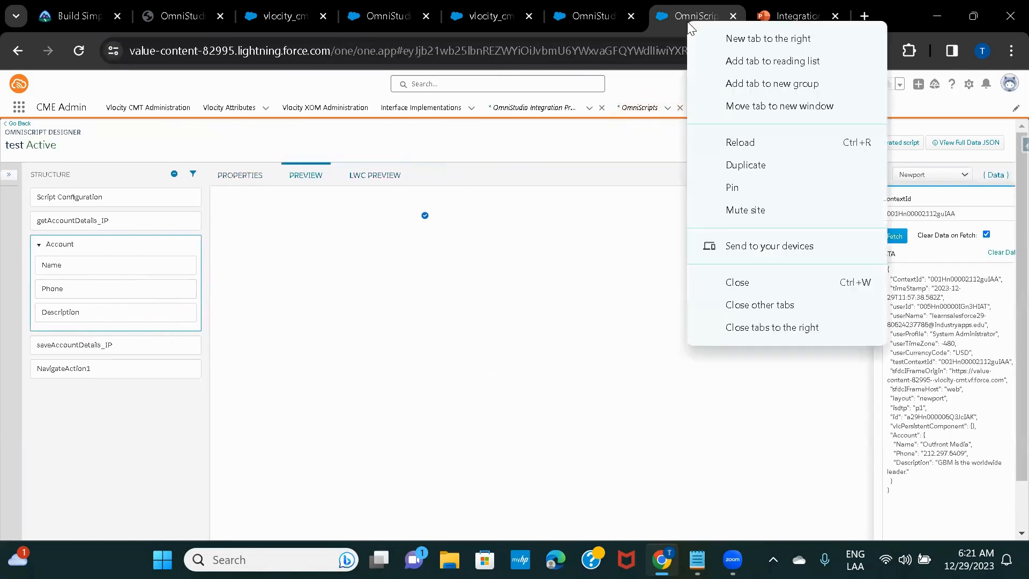
{"action": "left_click", "coordinate": [763, 161]}
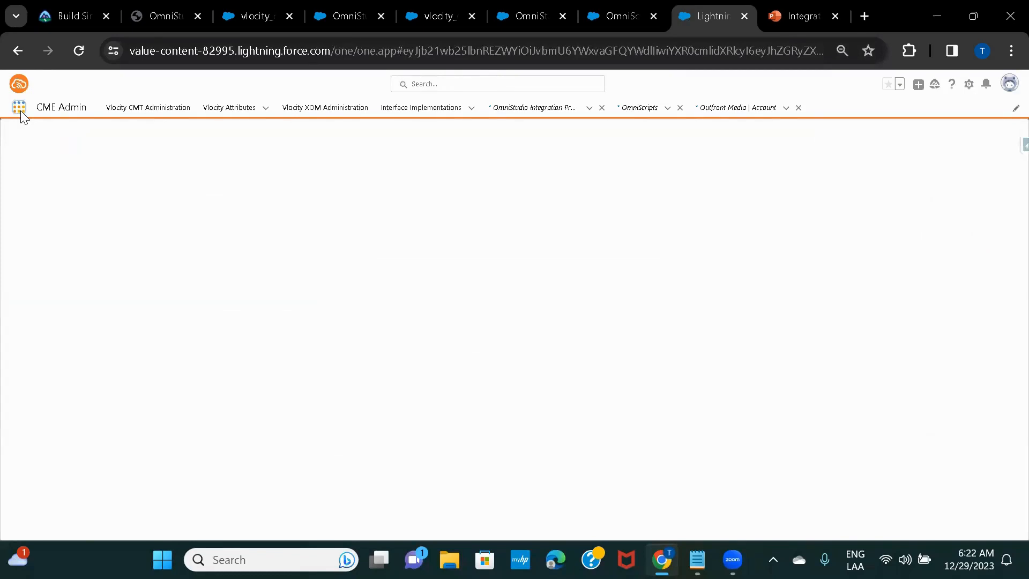
{"action": "left_click", "coordinate": [20, 107]}
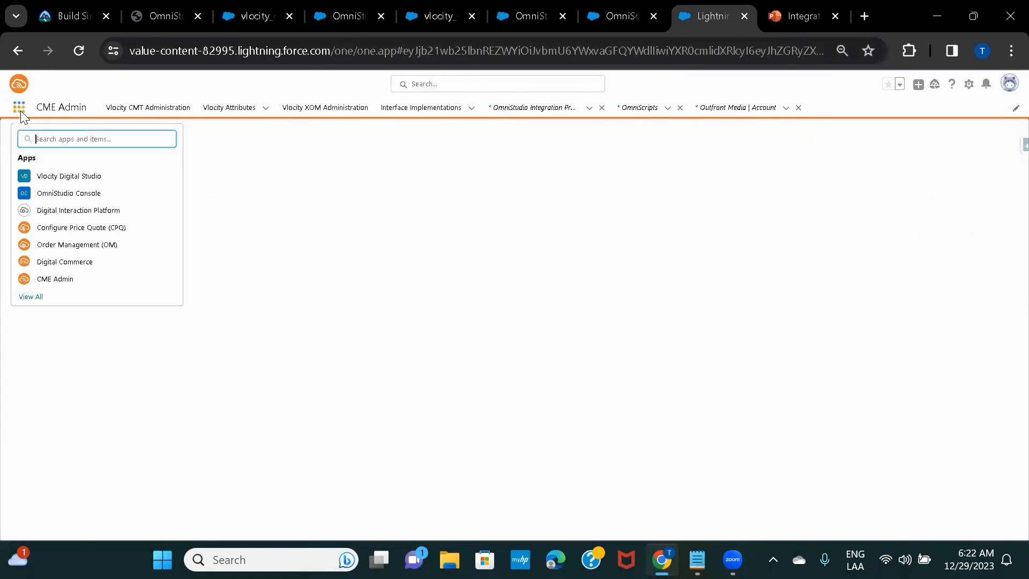
{"action": "type", "text": "acc"}
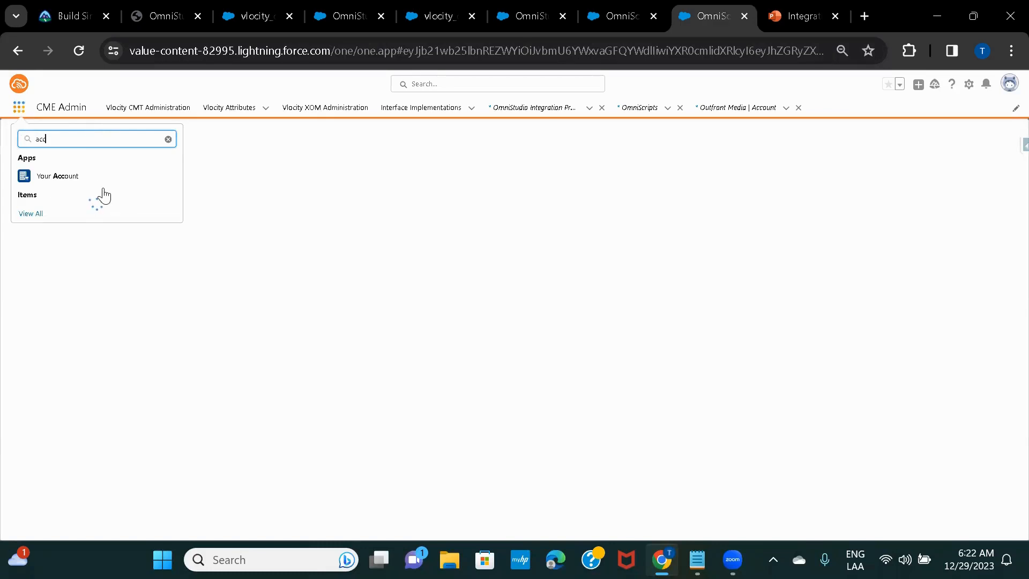
{"action": "type", "text": "ount"}
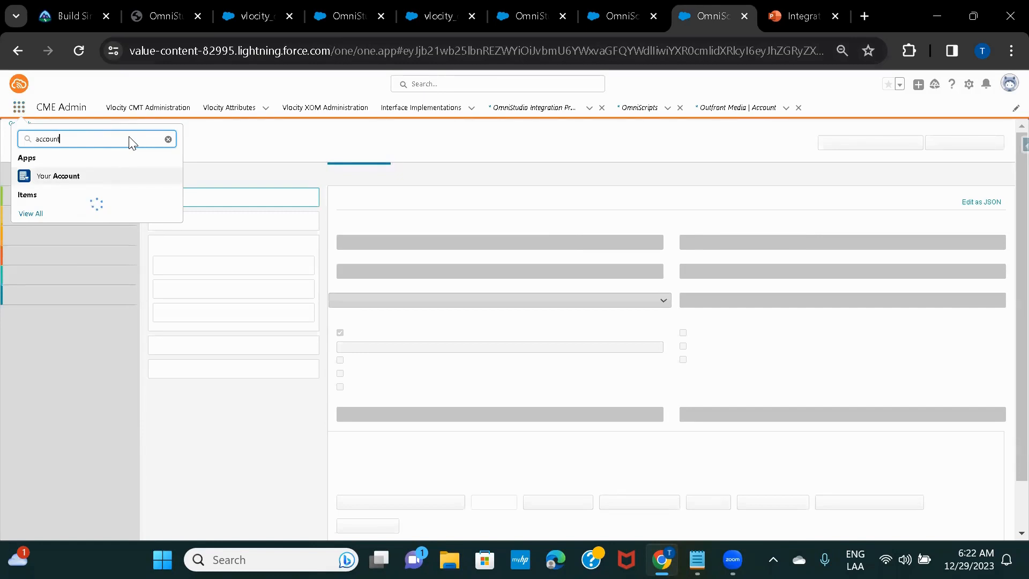
Copy the account ID from the backup notes and return to the original preview tab
{"action": "key", "text": "alt+Tab"}
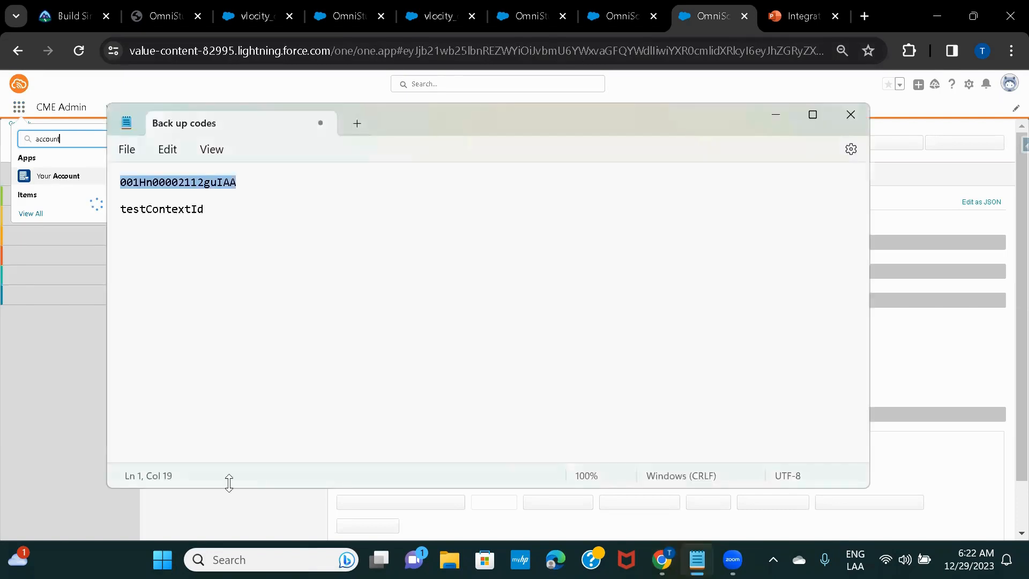
{"action": "key", "text": "alt+Tab"}
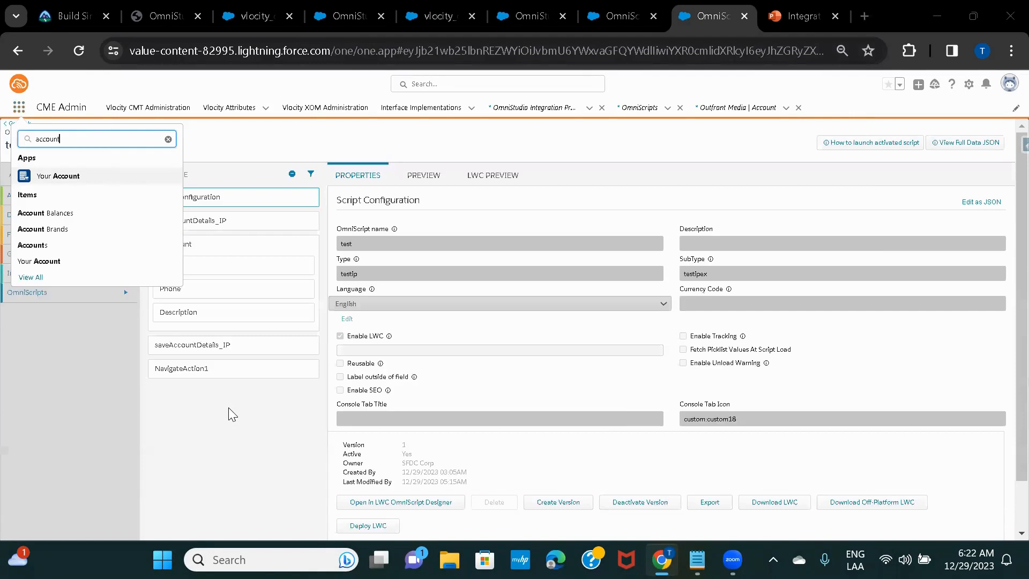
{"action": "left_click", "coordinate": [617, 16]}
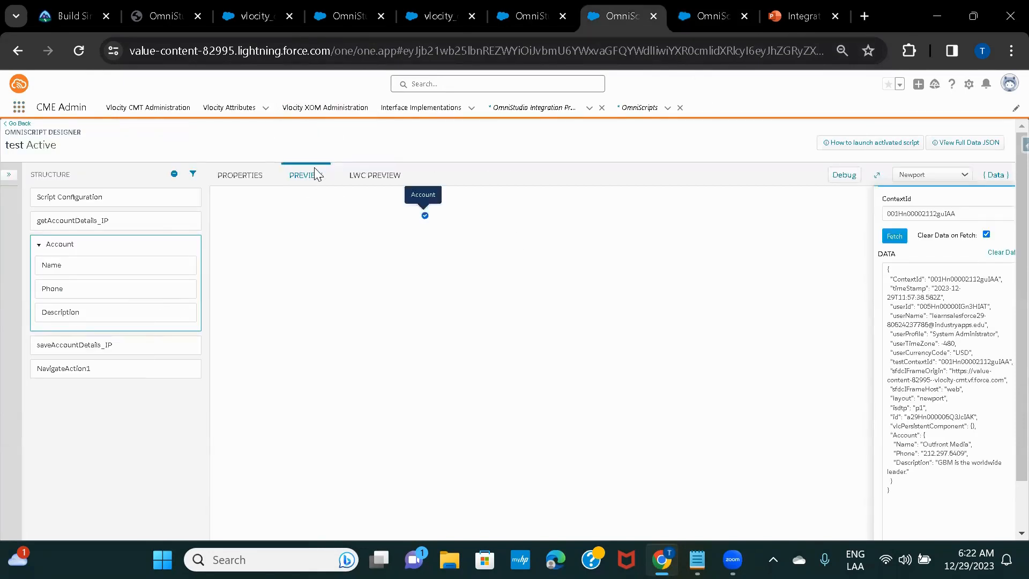
Clear the preview data, paste the account ID into ContextId, and fetch the account
{"action": "left_click", "coordinate": [998, 252]}
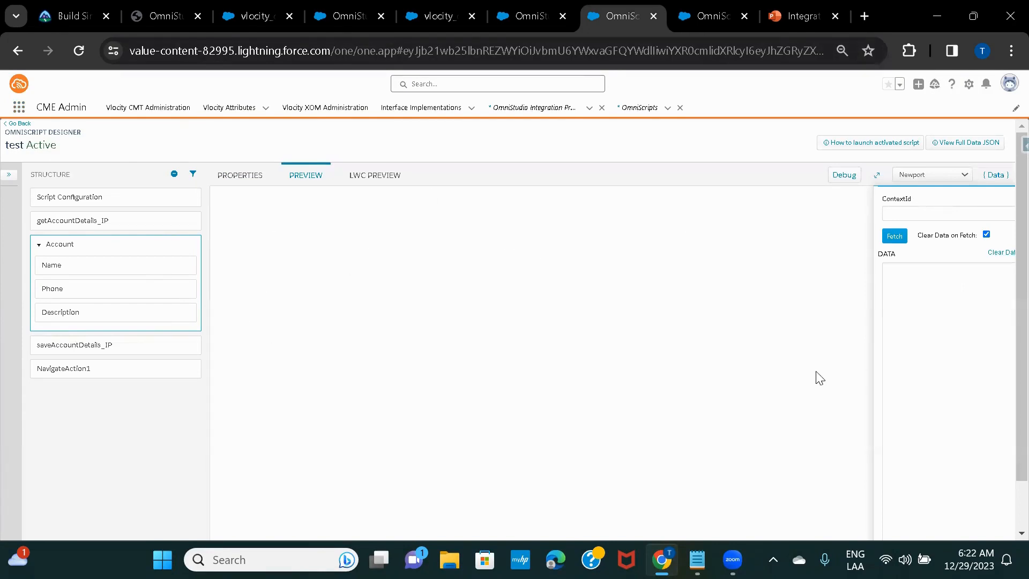
{"action": "left_click", "coordinate": [930, 216]}
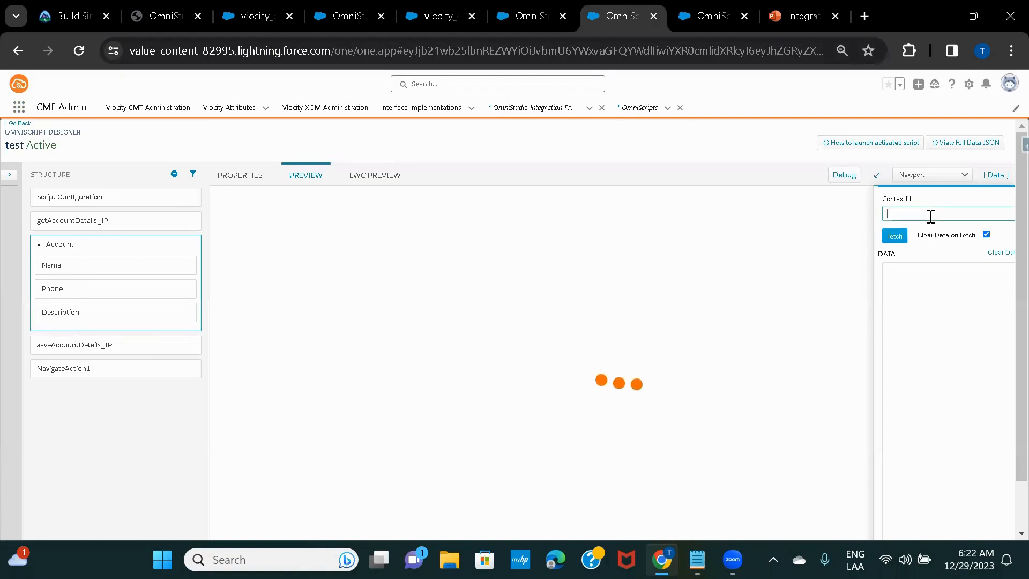
{"action": "type", "text": "001Hn00002112guIAA"}
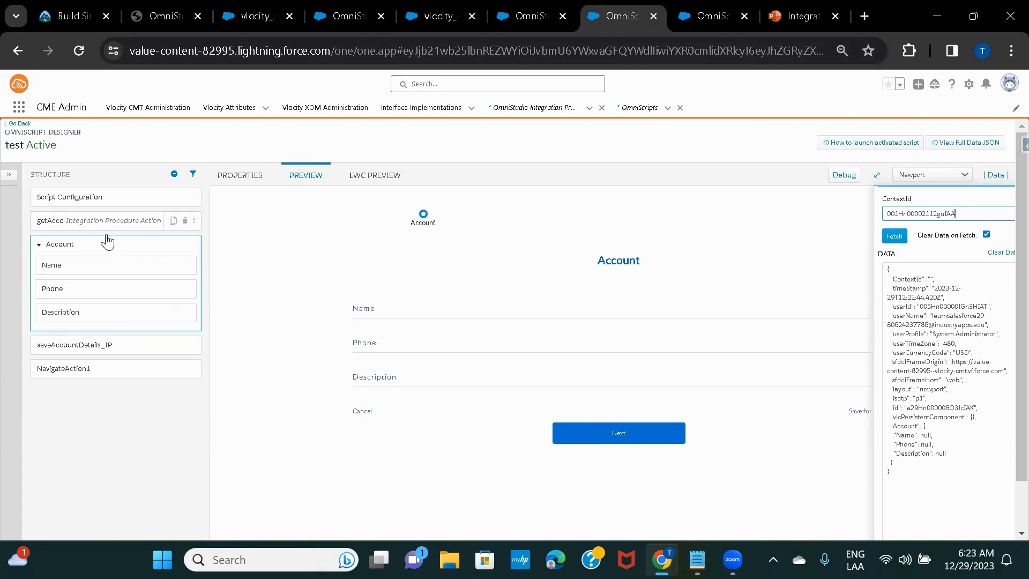
{"action": "left_click", "coordinate": [893, 240]}
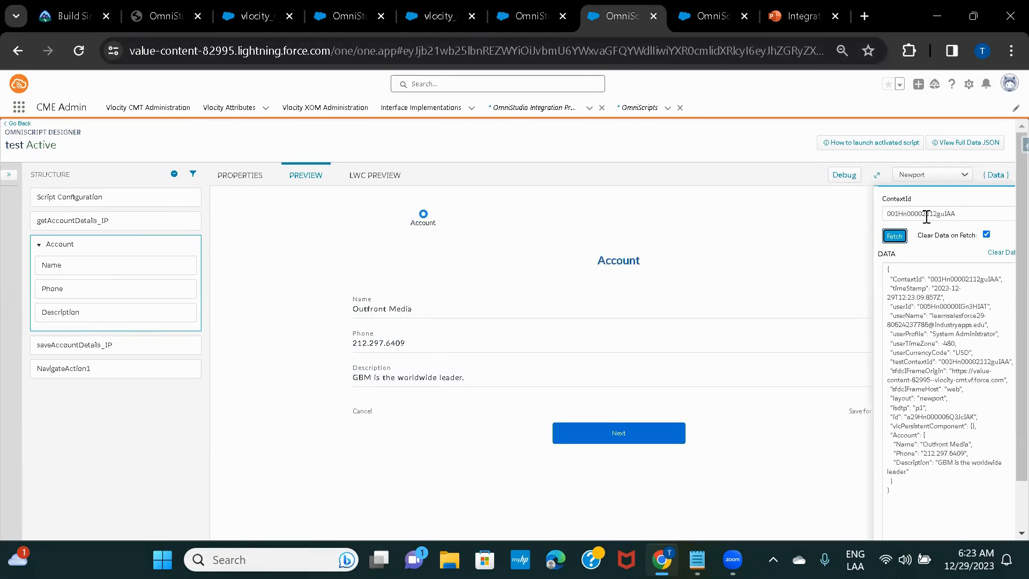
{"action": "left_click", "coordinate": [436, 342]}
{"action": "key", "text": "BackSpace"}
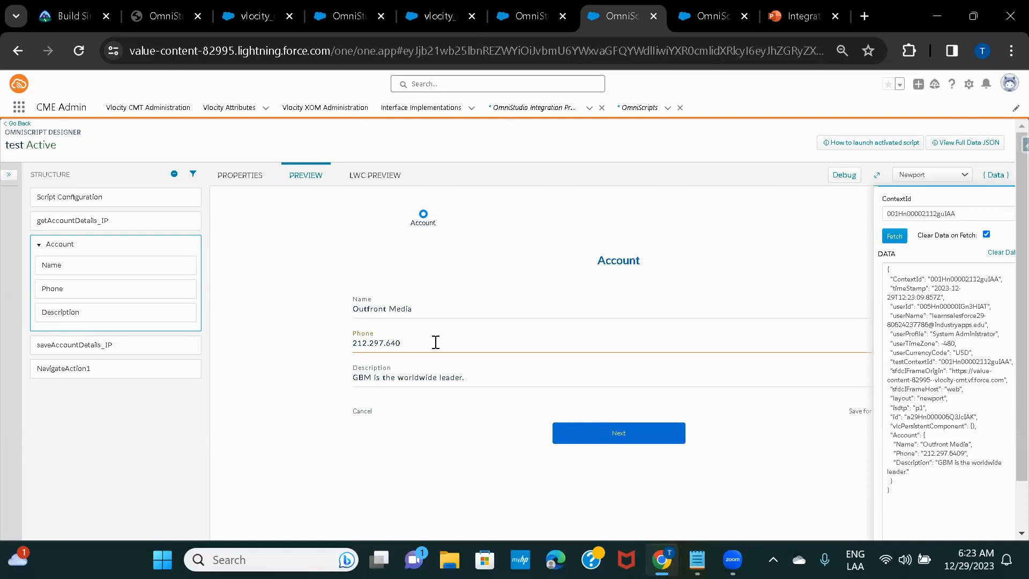
{"action": "type", "text": "1"}
{"action": "left_click", "coordinate": [467, 459]}
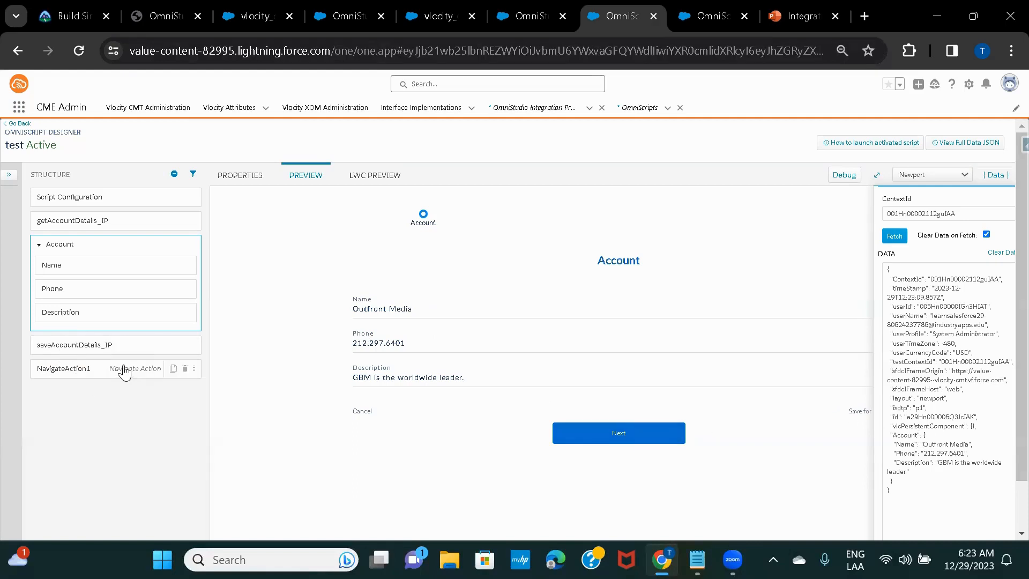
{"action": "left_click_drag", "start_coordinate": [126, 367], "coordinate": [53, 354]}
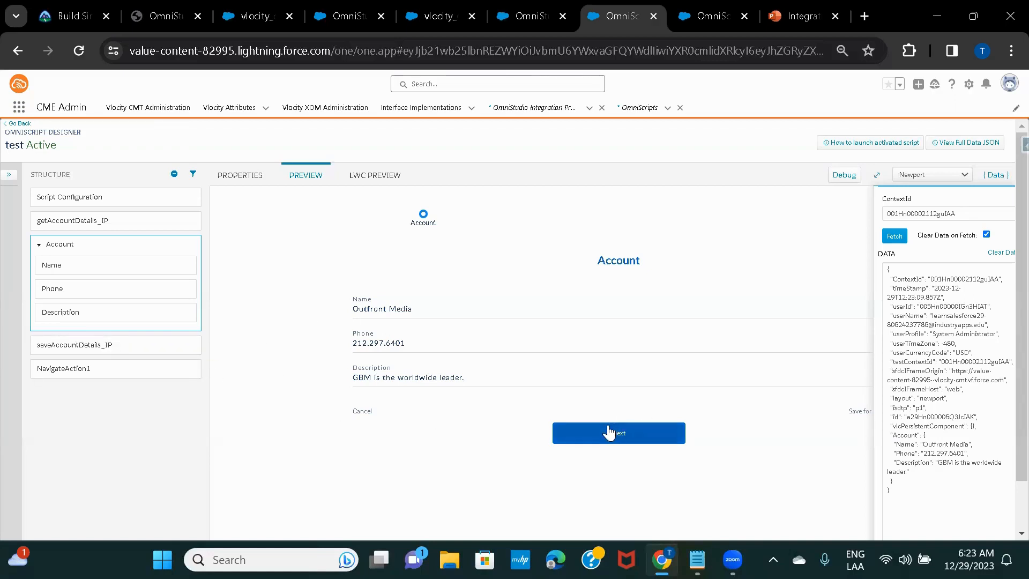
Submit the edited Account step, then open the Outfront Media record from Accounts in the duplicate tab
{"action": "left_click", "coordinate": [610, 429]}
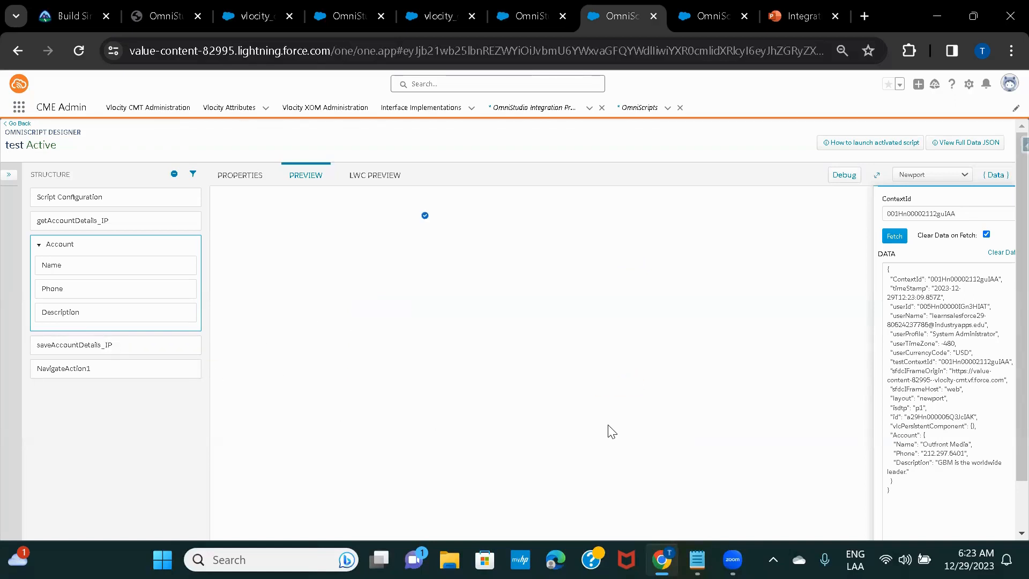
{"action": "double_click", "coordinate": [937, 214]}
{"action": "key", "text": "ctrl+c"}
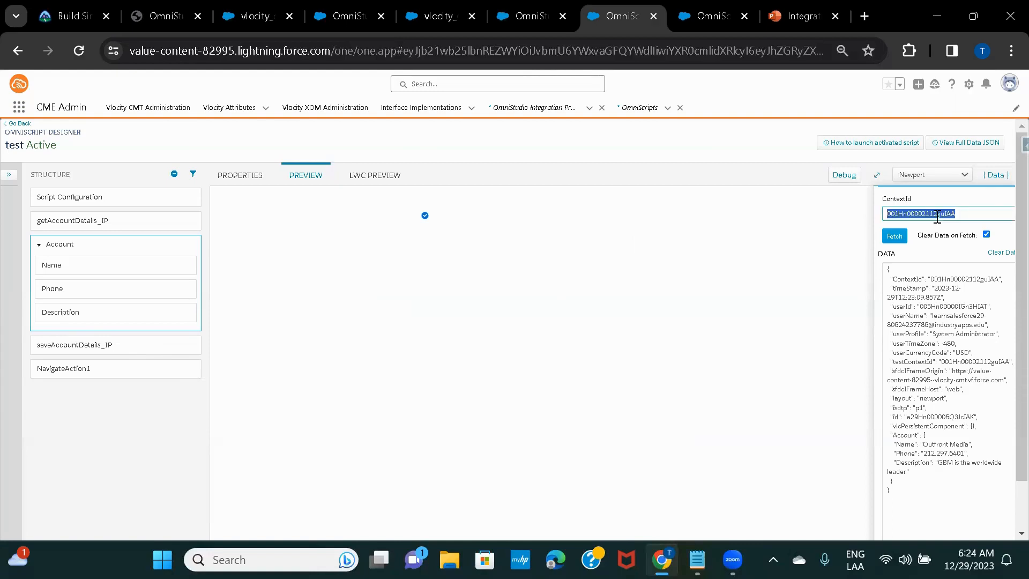
{"action": "left_click", "coordinate": [706, 18]}
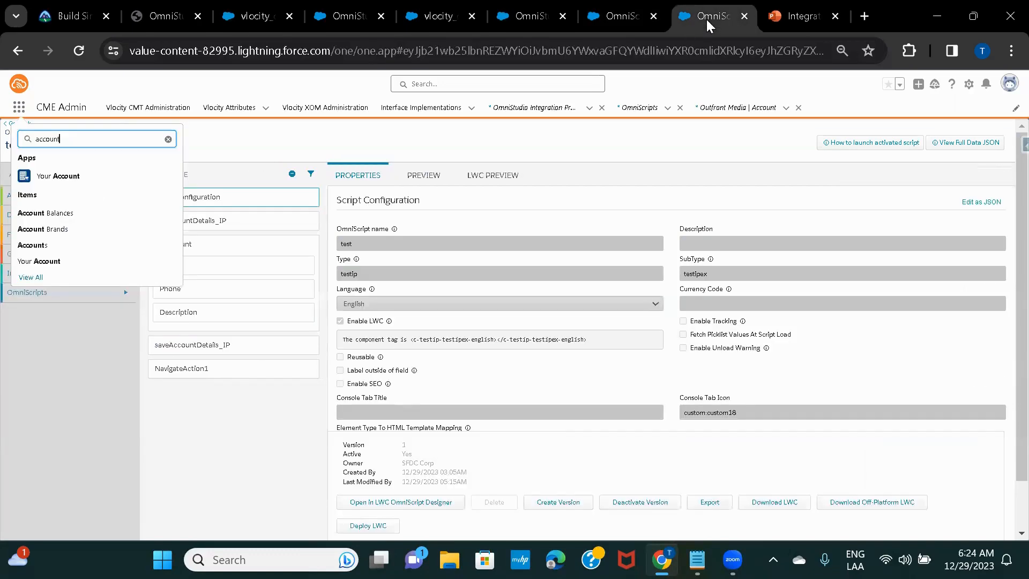
{"action": "left_click", "coordinate": [36, 245]}
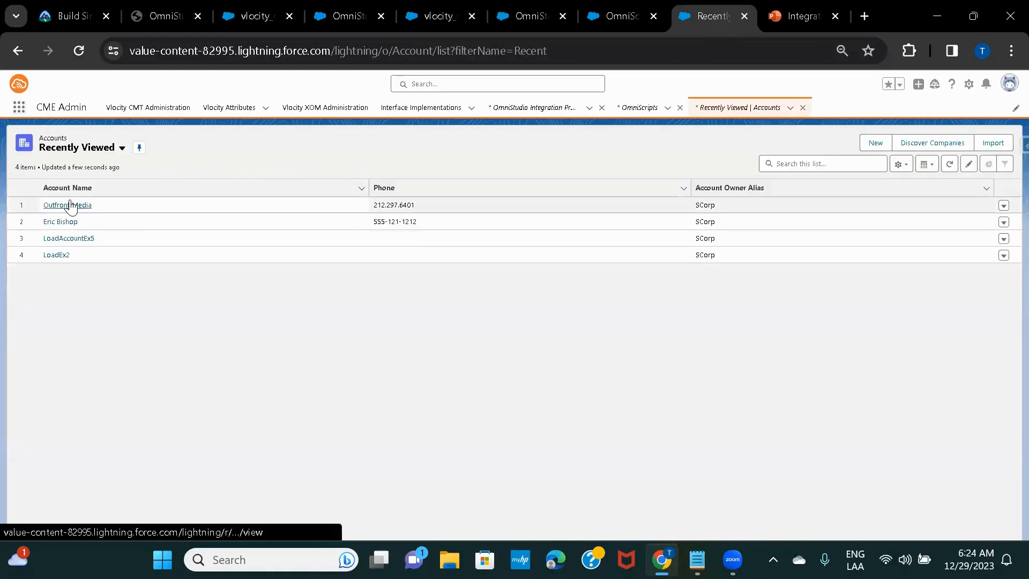
{"action": "left_click", "coordinate": [69, 204]}
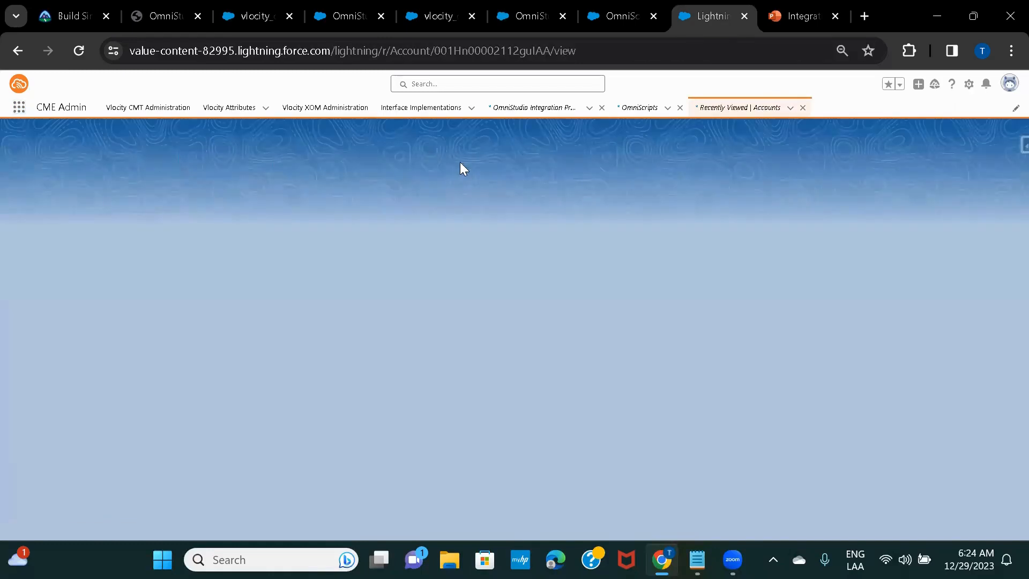
{"action": "key", "text": "ctrl+f"}
{"action": "key", "text": "ctrl+v"}
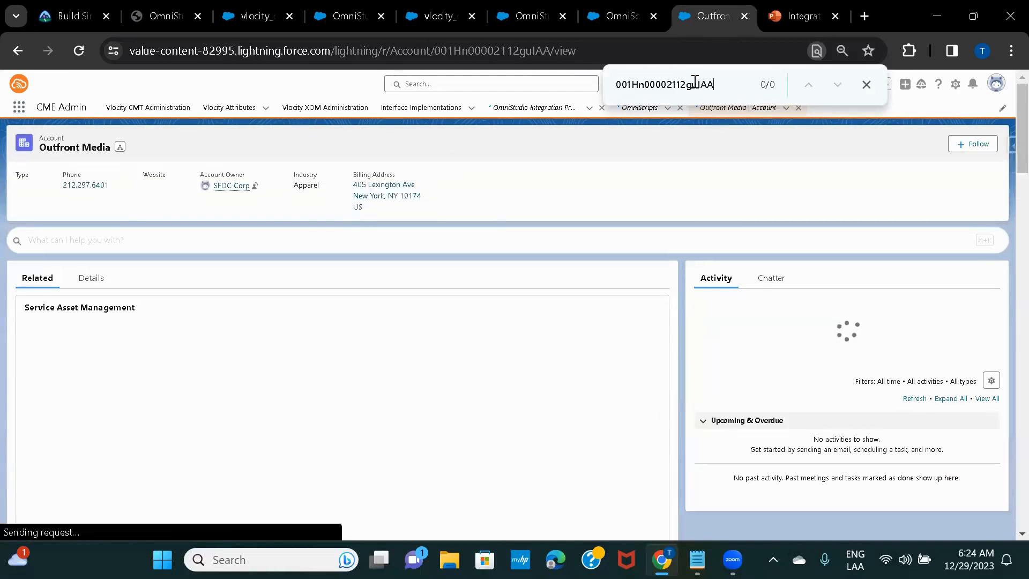
{"action": "double_click", "coordinate": [470, 50]}
{"action": "key", "text": "ctrl+c"}
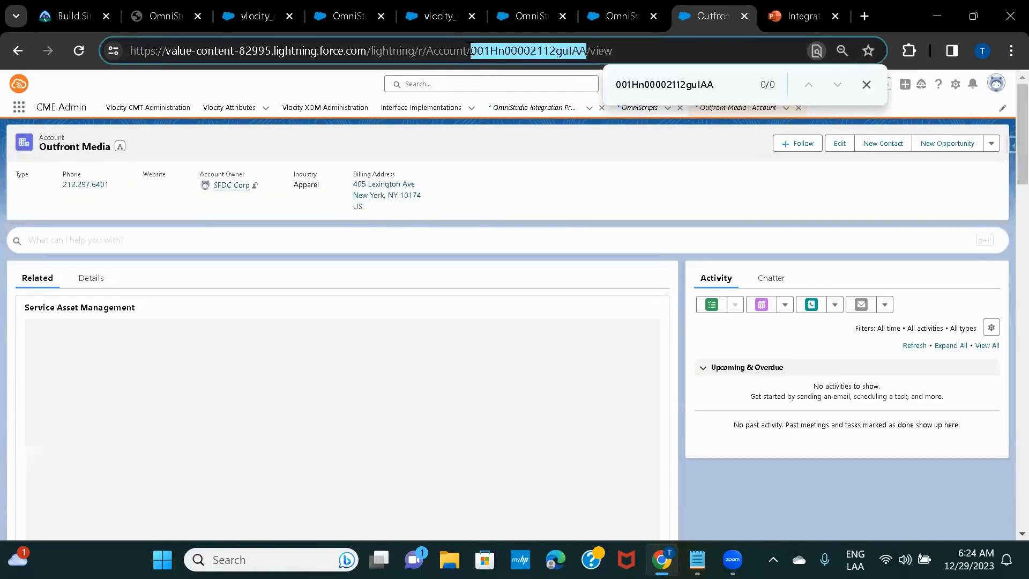
{"action": "left_click", "coordinate": [625, 16]}
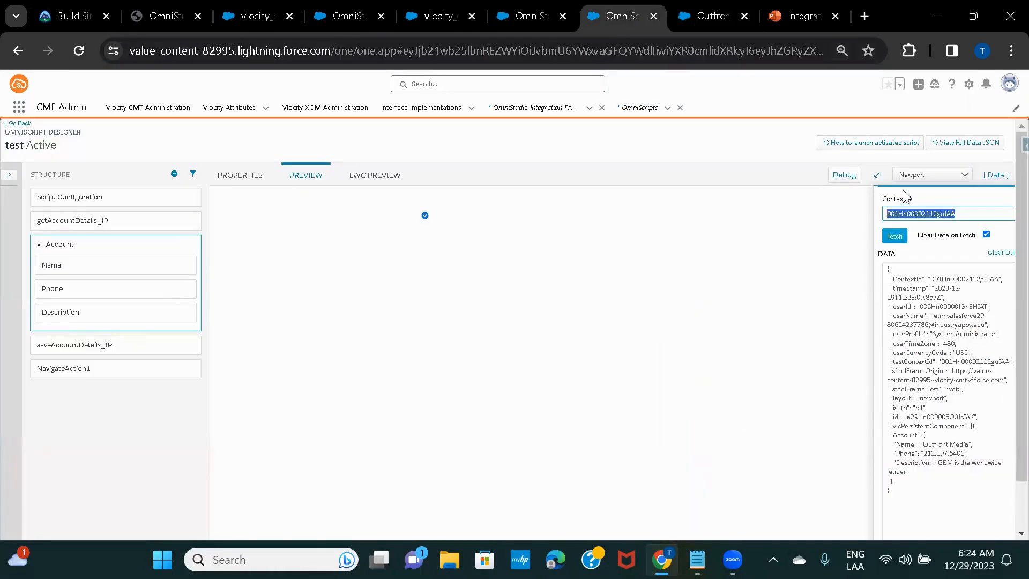
{"action": "key", "text": "ctrl+v"}
{"action": "key", "text": "ctrl+a"}
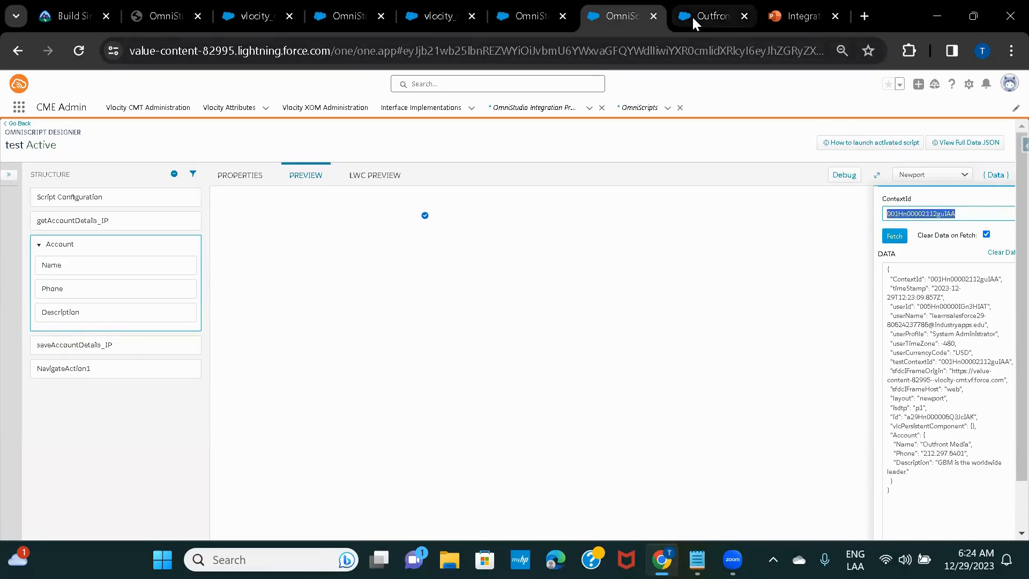
{"action": "left_click", "coordinate": [692, 15]}
{"action": "left_click", "coordinate": [521, 44]}
{"action": "key", "text": "Return"}
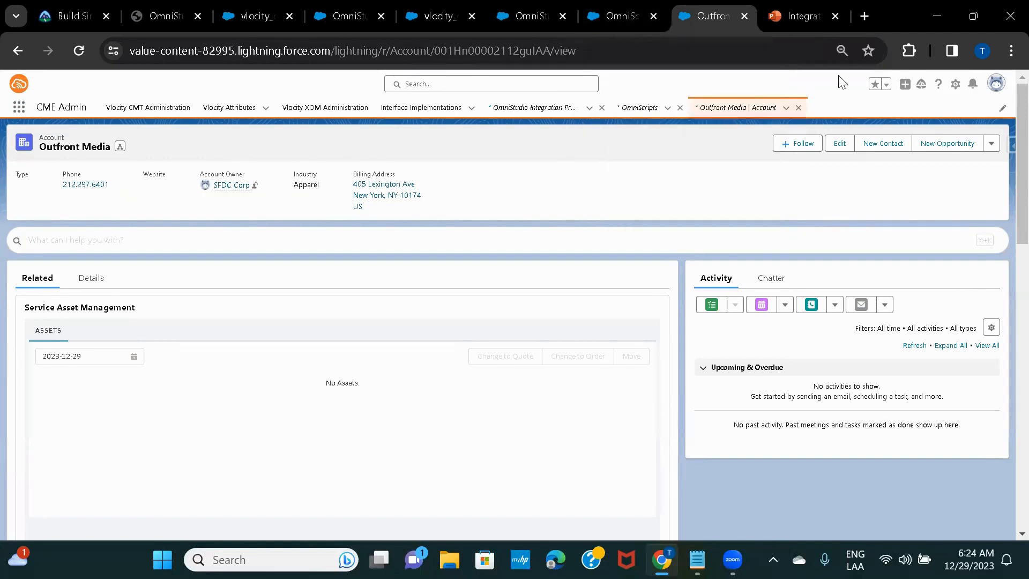
{"action": "left_click", "coordinate": [609, 18]}
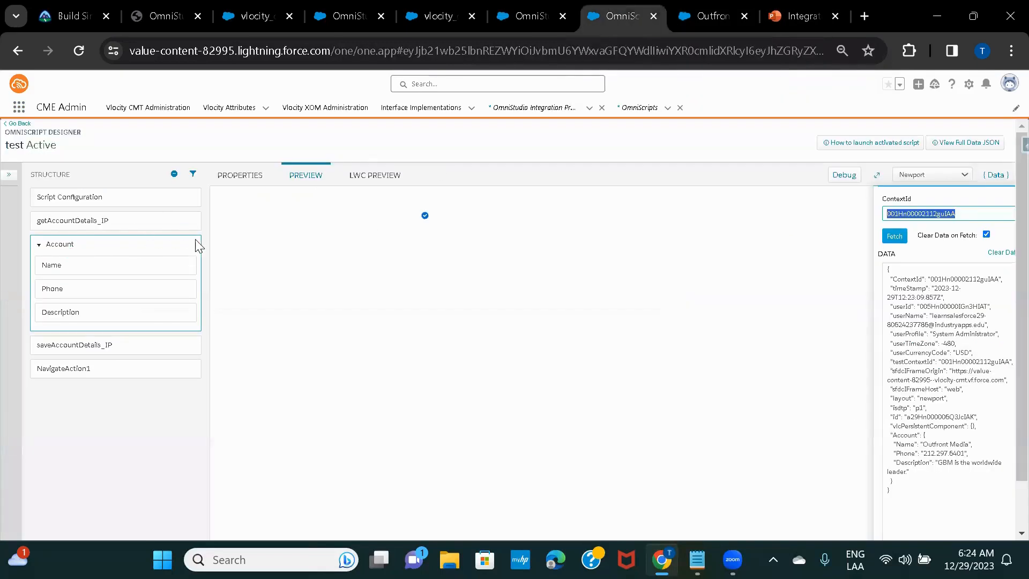
Select Account, Script Configuration, then getAccountDetails_IP to show its accountest_acnttest Integration Procedure
{"action": "left_click", "coordinate": [39, 245]}
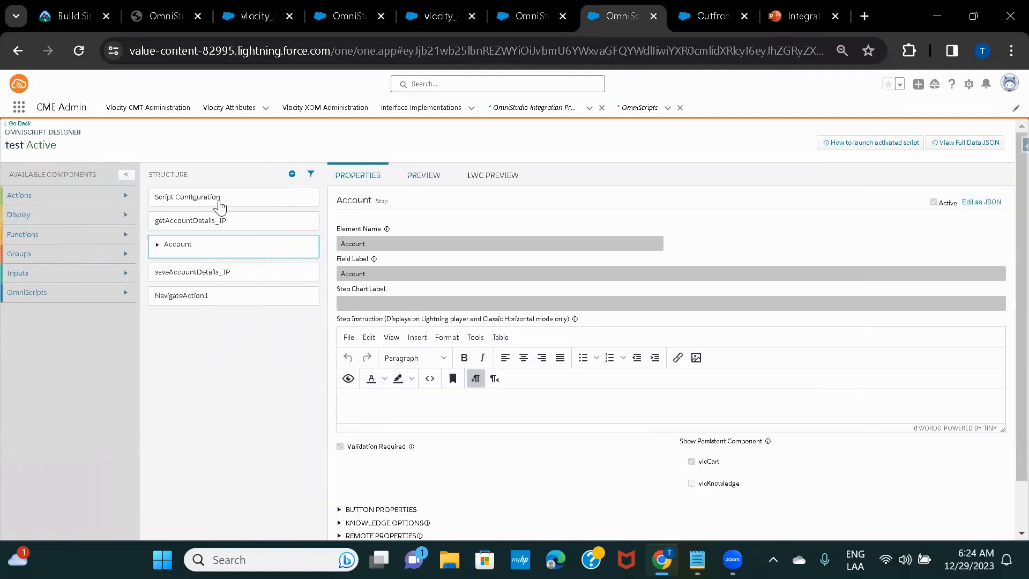
{"action": "left_click", "coordinate": [221, 207]}
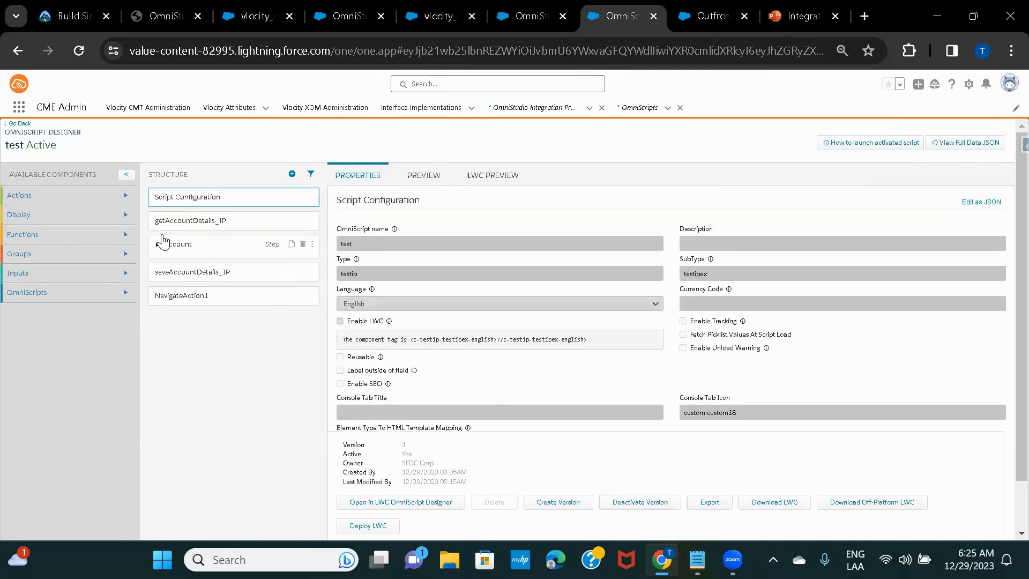
{"action": "left_click", "coordinate": [196, 225]}
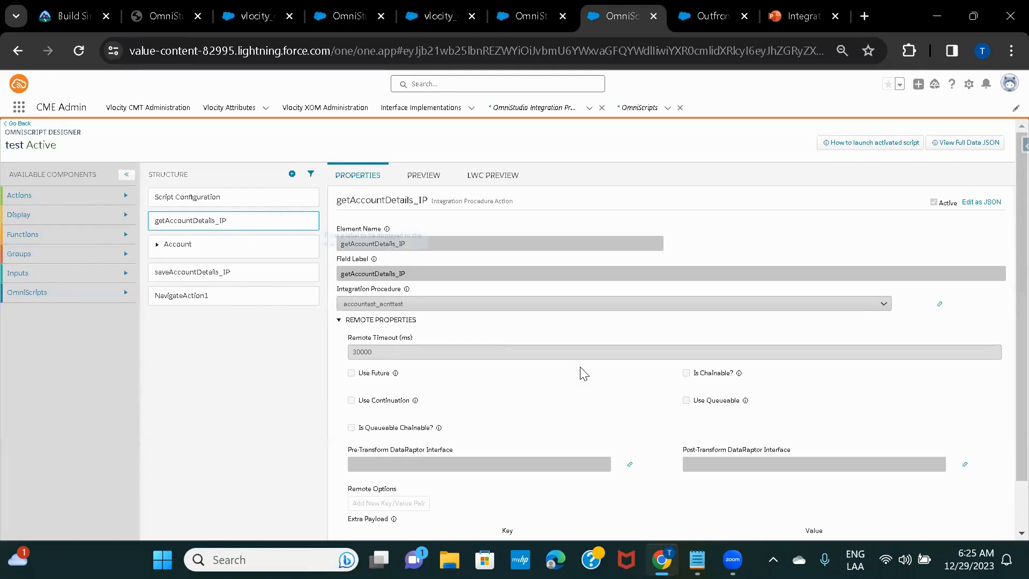
{"action": "scroll", "coordinate": [582, 372], "scroll_direction": "down", "scroll_amount": 8}
{"action": "scroll", "coordinate": [584, 373], "scroll_direction": "up", "scroll_amount": 6}
{"action": "scroll", "coordinate": [584, 373], "scroll_direction": "up", "scroll_amount": 2}
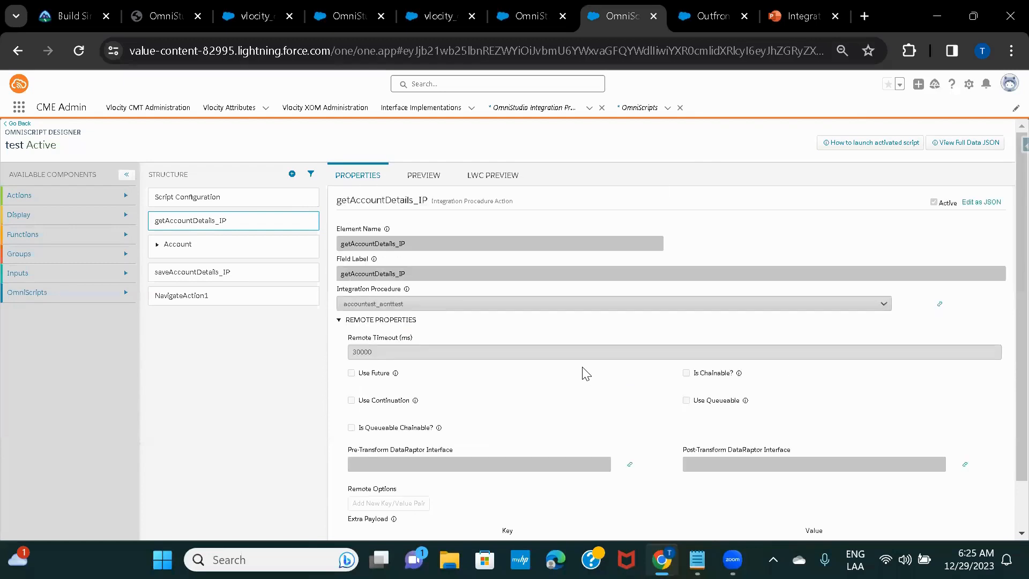
{"action": "scroll", "coordinate": [514, 239], "scroll_direction": "down", "scroll_amount": 2}
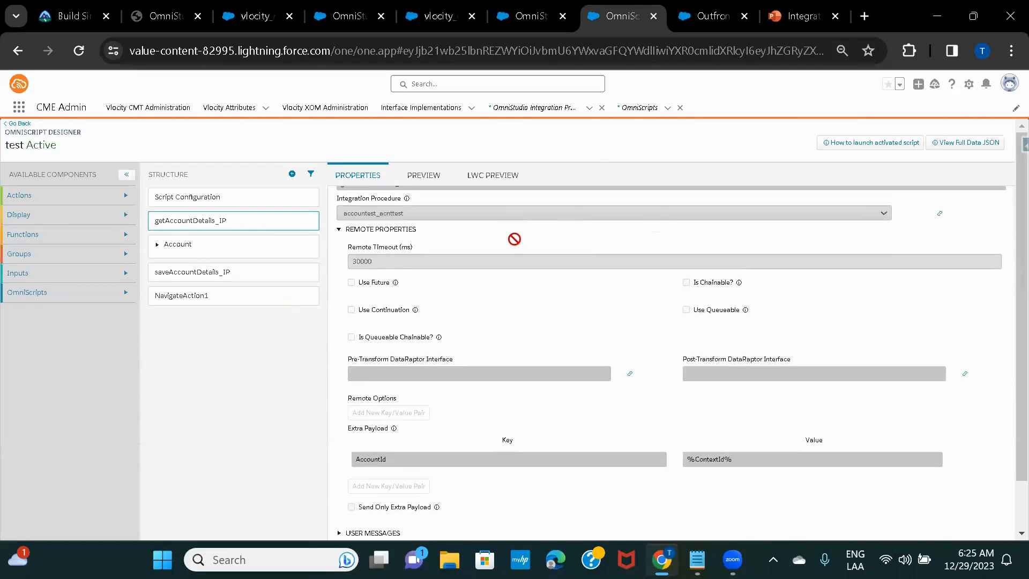
{"action": "scroll", "coordinate": [514, 239], "scroll_direction": "up", "scroll_amount": 2}
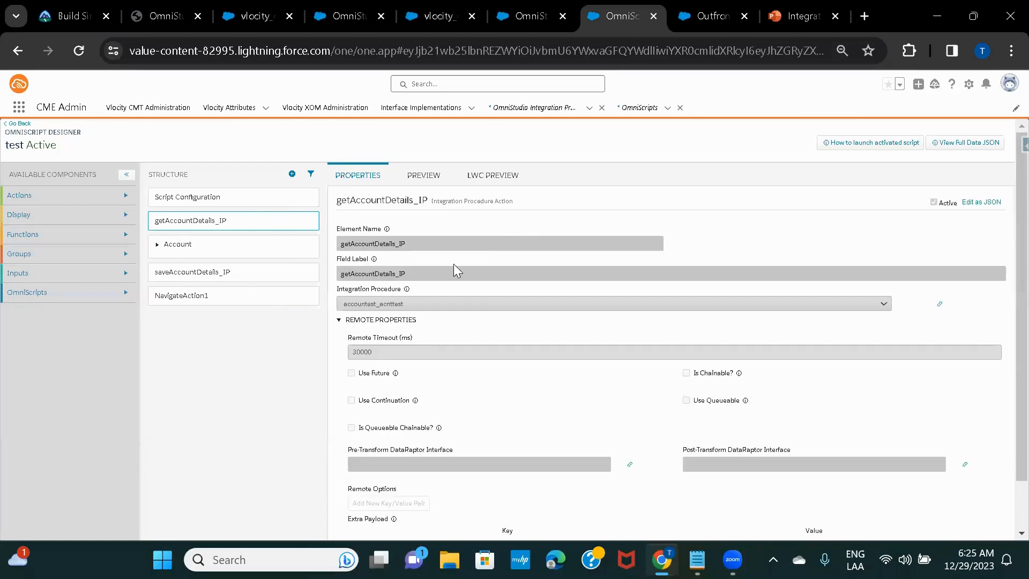
{"action": "scroll", "coordinate": [453, 263], "scroll_direction": "down", "scroll_amount": 1}
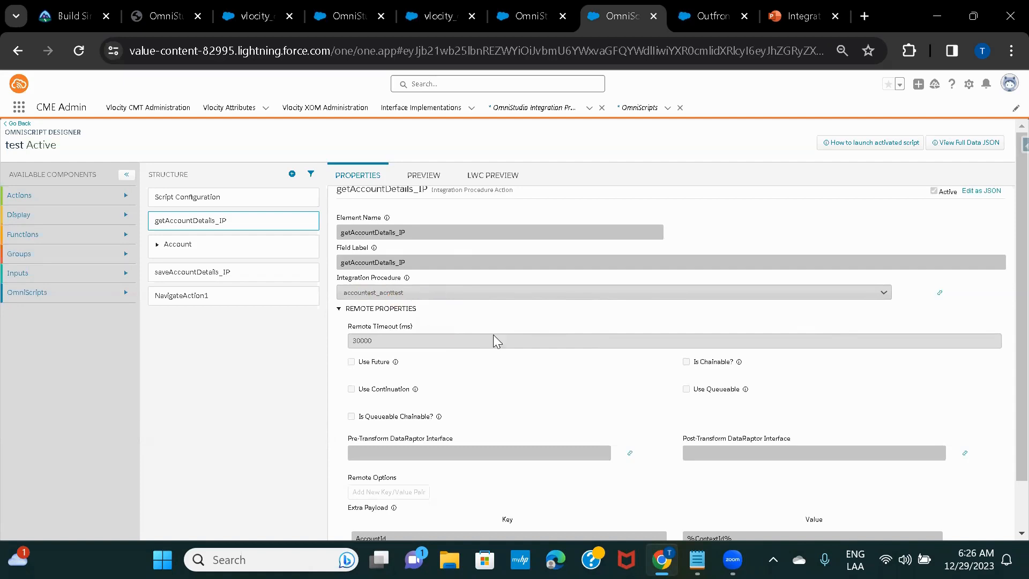
{"action": "scroll", "coordinate": [526, 353], "scroll_direction": "down", "scroll_amount": 2}
{"action": "scroll", "coordinate": [526, 353], "scroll_direction": "up", "scroll_amount": 2}
{"action": "scroll", "coordinate": [529, 356], "scroll_direction": "down", "scroll_amount": 1}
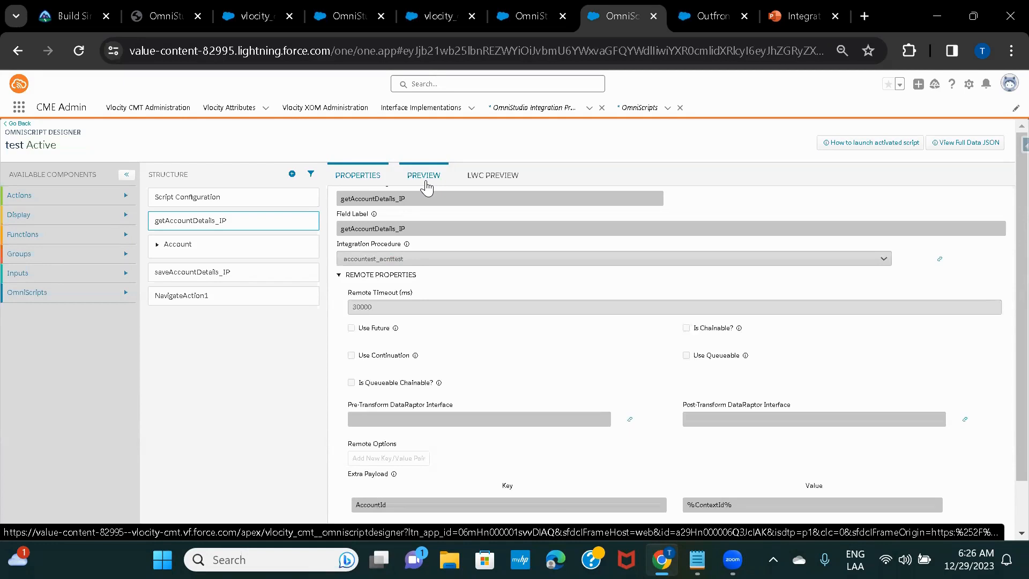
{"action": "left_click", "coordinate": [704, 16]}
{"action": "double_click", "coordinate": [459, 51]}
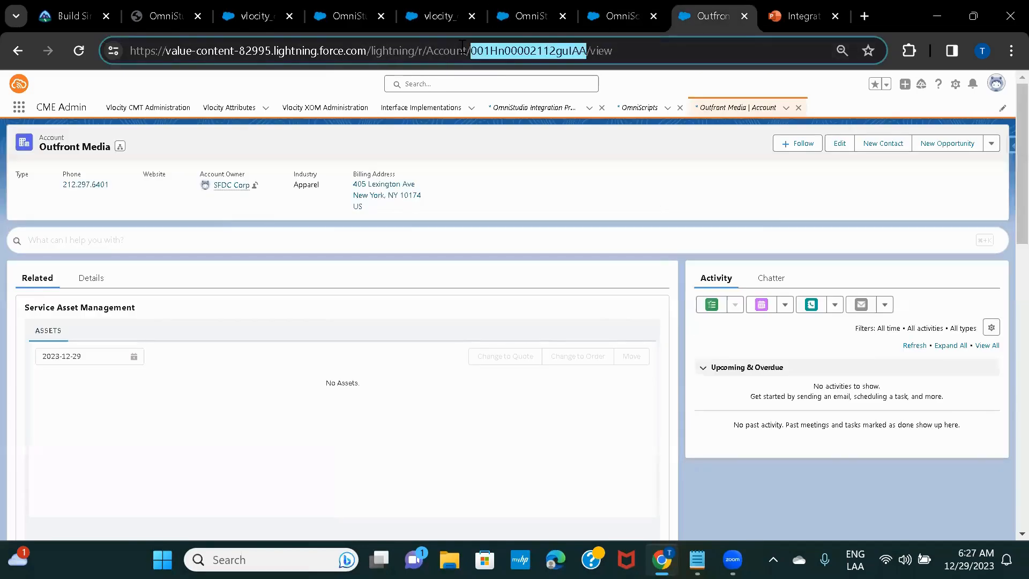
{"action": "left_click", "coordinate": [612, 15]}
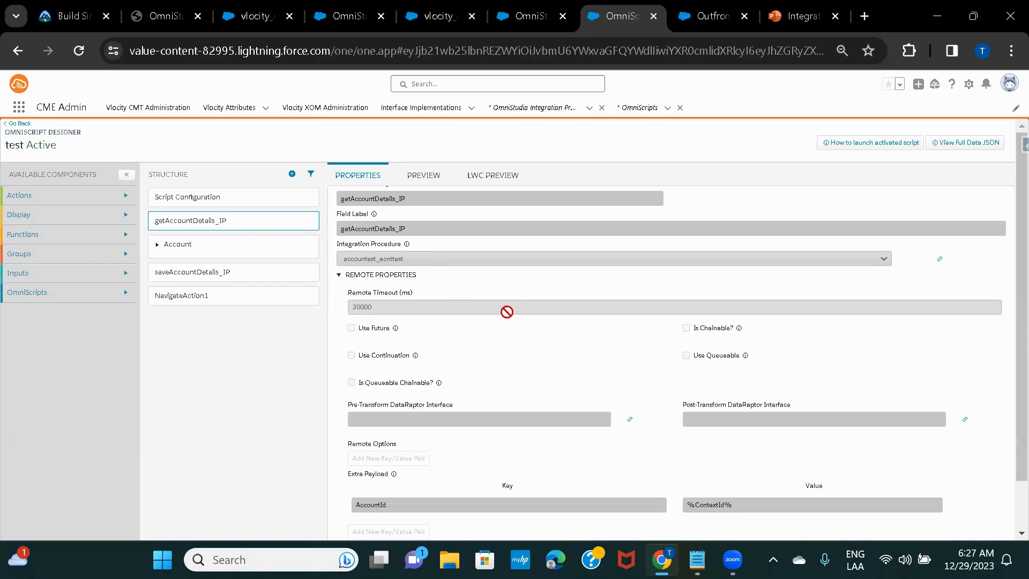
{"action": "scroll", "coordinate": [507, 311], "scroll_direction": "down", "scroll_amount": 3}
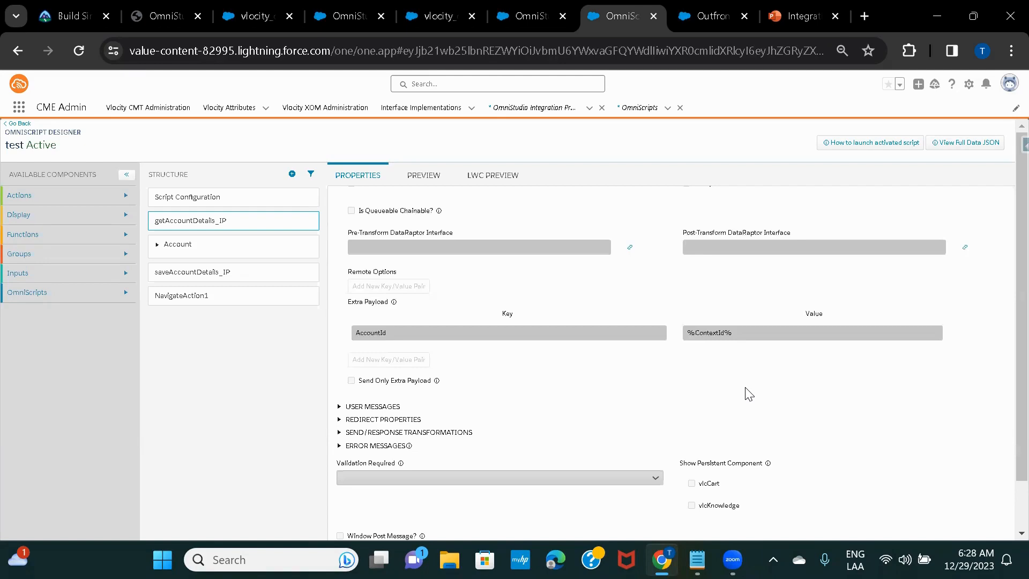
{"action": "scroll", "coordinate": [455, 269], "scroll_direction": "up", "scroll_amount": 4}
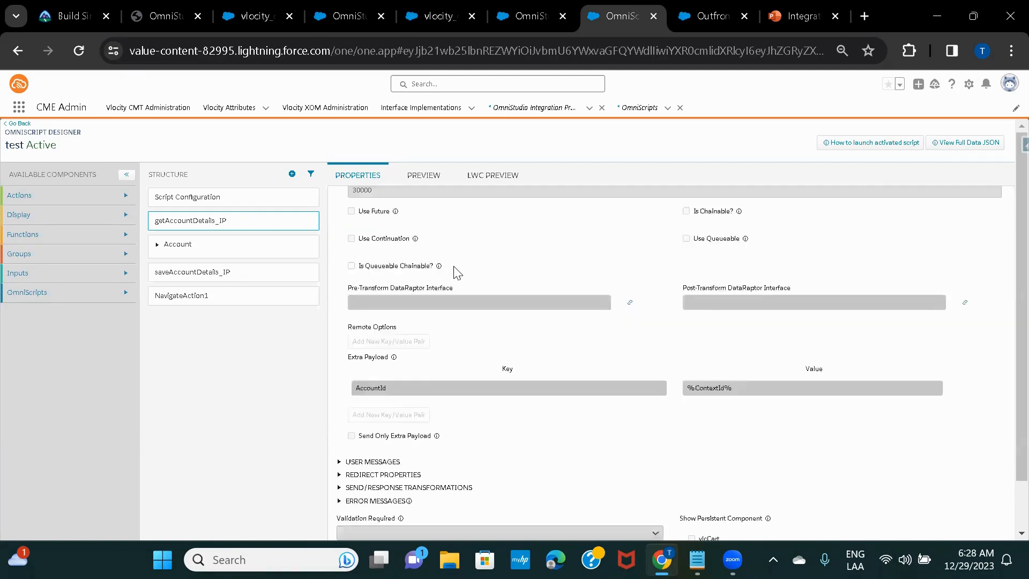
{"action": "scroll", "coordinate": [478, 320], "scroll_direction": "down", "scroll_amount": 4}
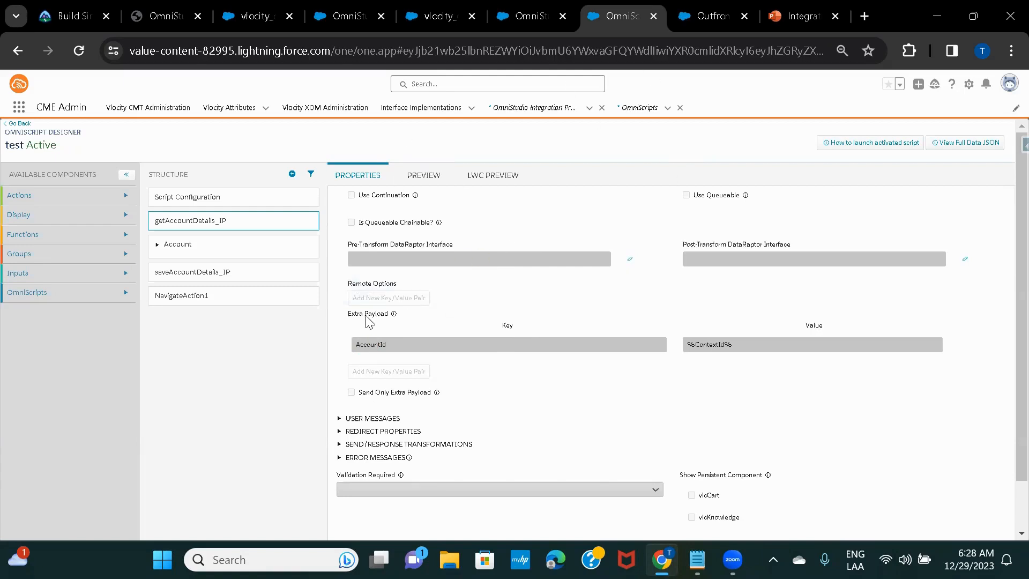
{"action": "scroll", "coordinate": [403, 320], "scroll_direction": "up", "scroll_amount": 3}
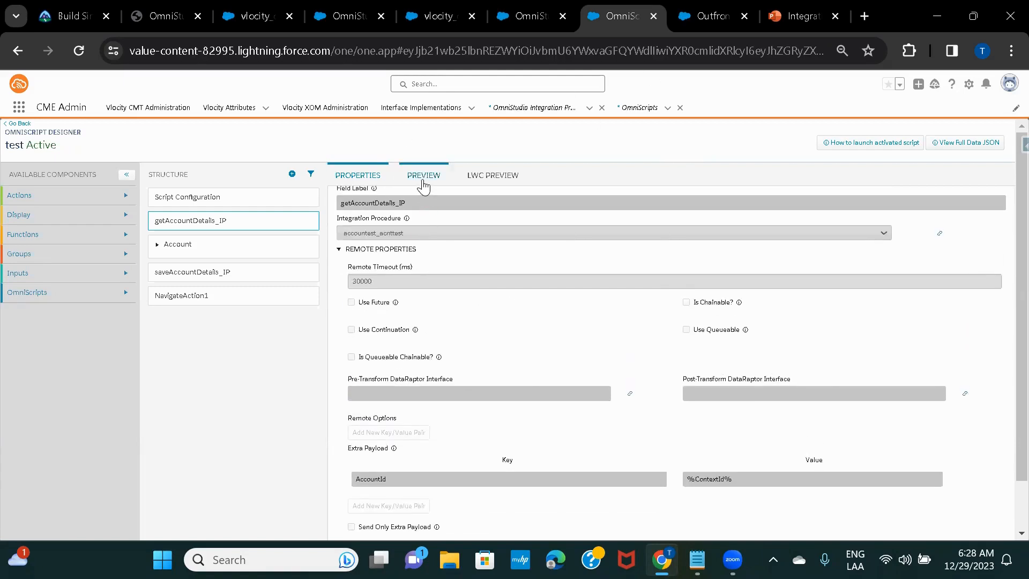
Preview 'test' and highlight the Account node, ContextId and testContextId keys in the data JSON
{"action": "left_click", "coordinate": [424, 177]}
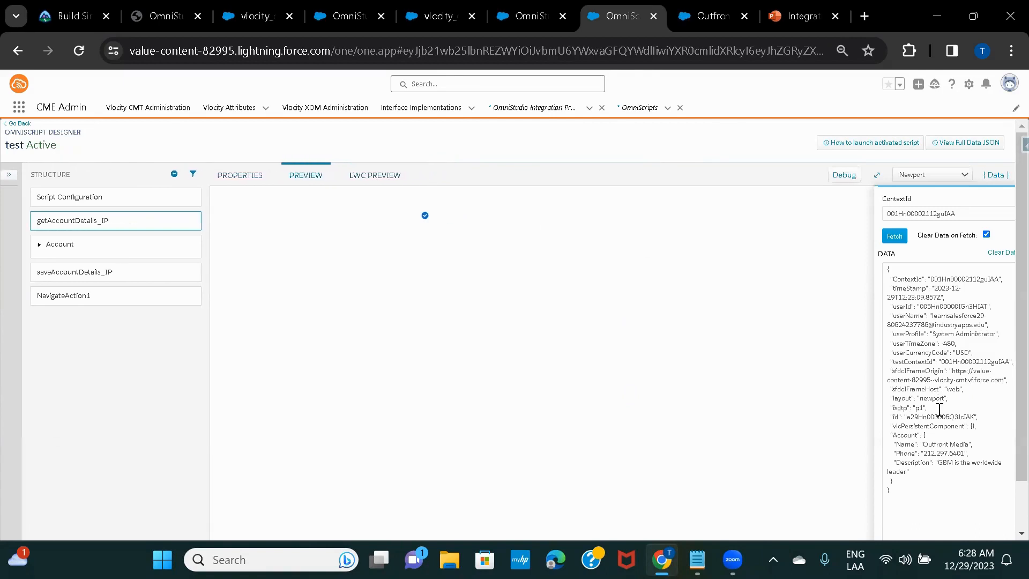
{"action": "scroll", "coordinate": [938, 405], "scroll_direction": "down", "scroll_amount": 1}
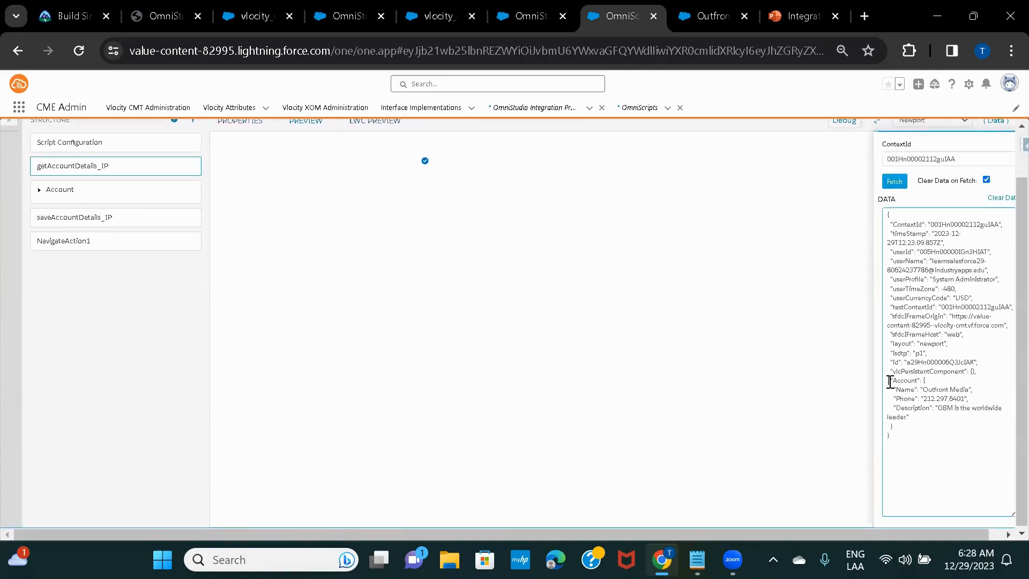
{"action": "left_click_drag", "start_coordinate": [890, 380], "coordinate": [925, 417]}
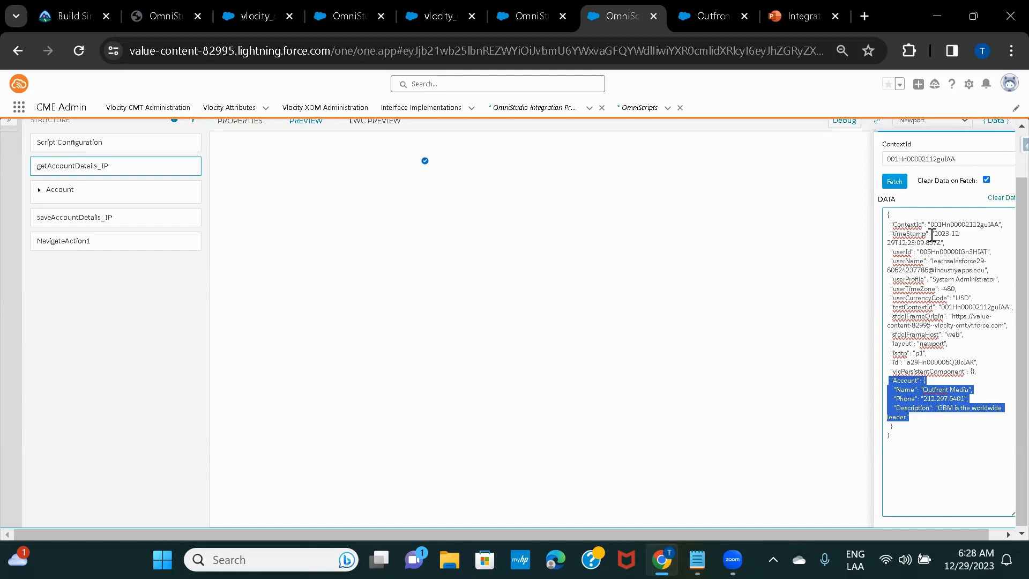
{"action": "double_click", "coordinate": [923, 307]}
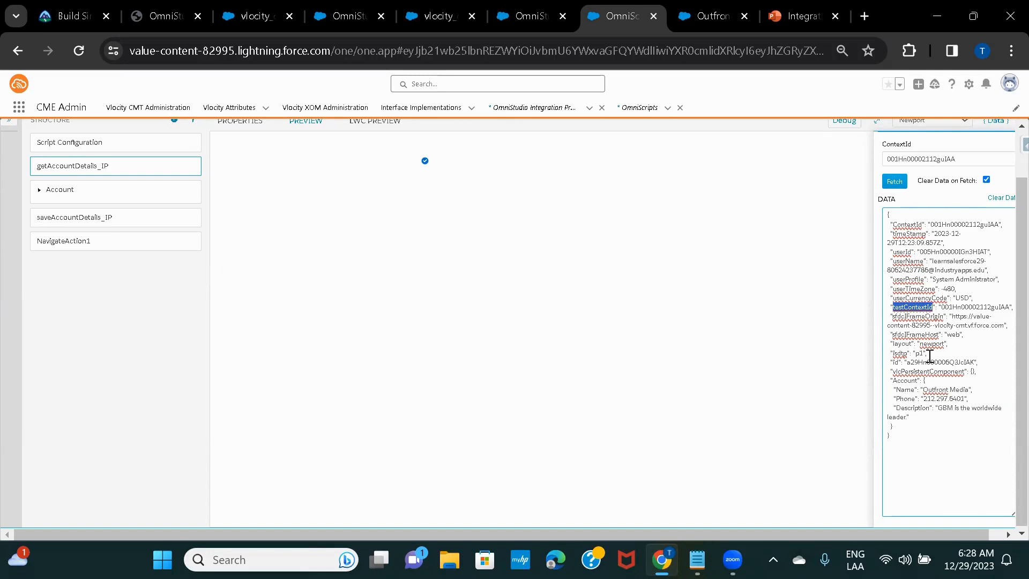
{"action": "double_click", "coordinate": [909, 223]}
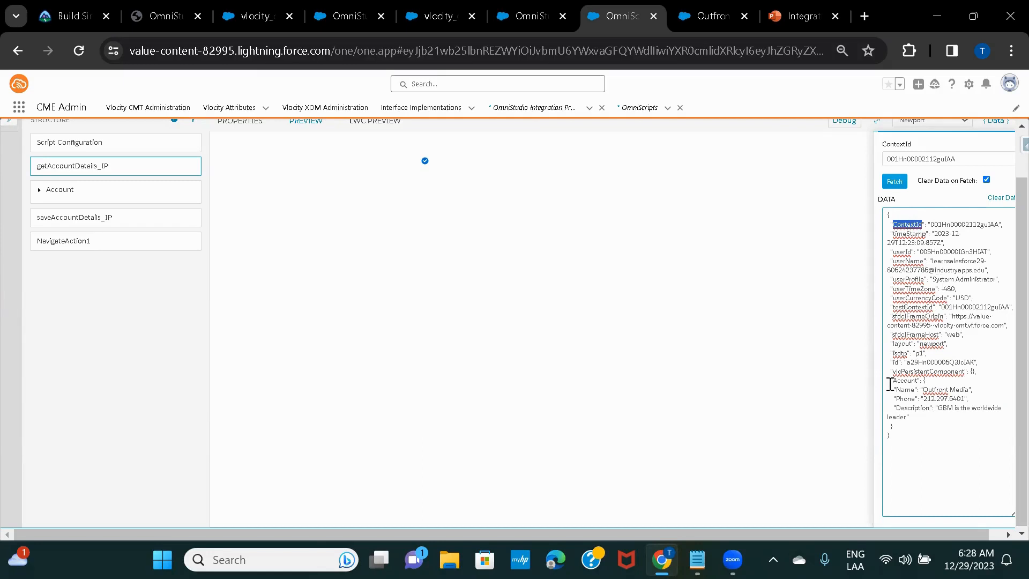
{"action": "left_click_drag", "start_coordinate": [888, 380], "coordinate": [919, 414]}
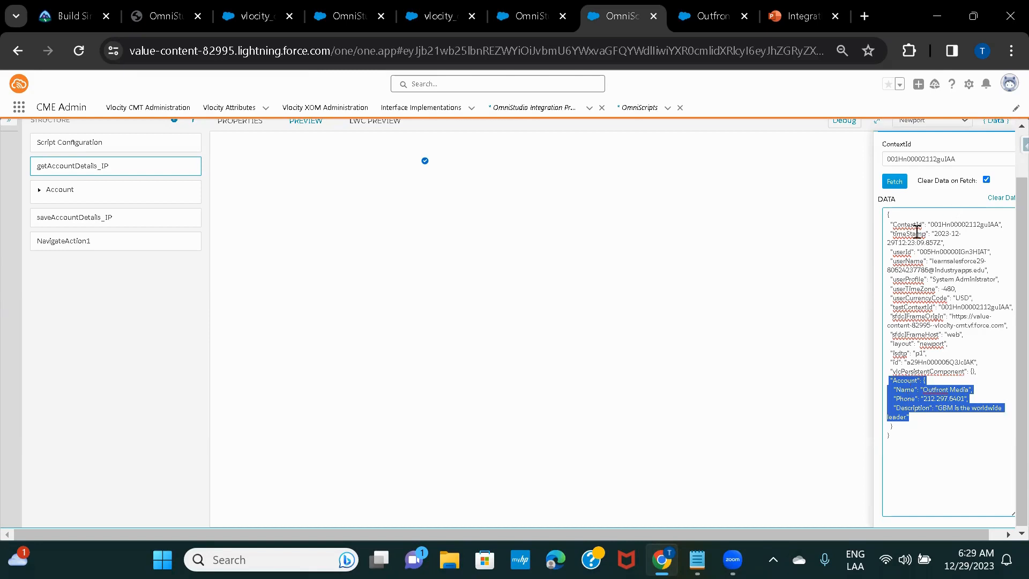
{"action": "double_click", "coordinate": [907, 225]}
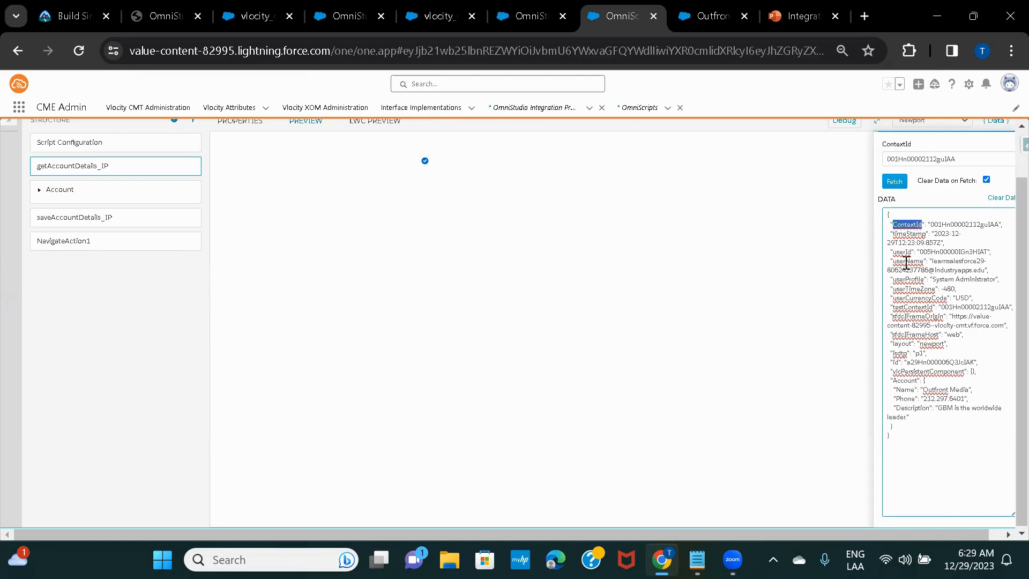
{"action": "left_click", "coordinate": [888, 385]}
{"action": "left_click_drag", "start_coordinate": [887, 384], "coordinate": [919, 410]}
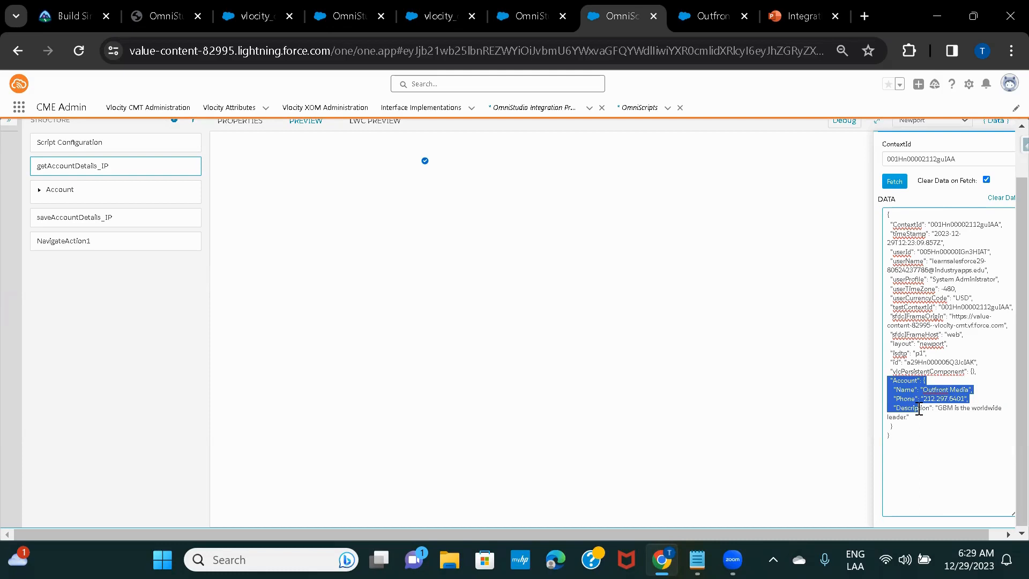
{"action": "left_click", "coordinate": [932, 409]}
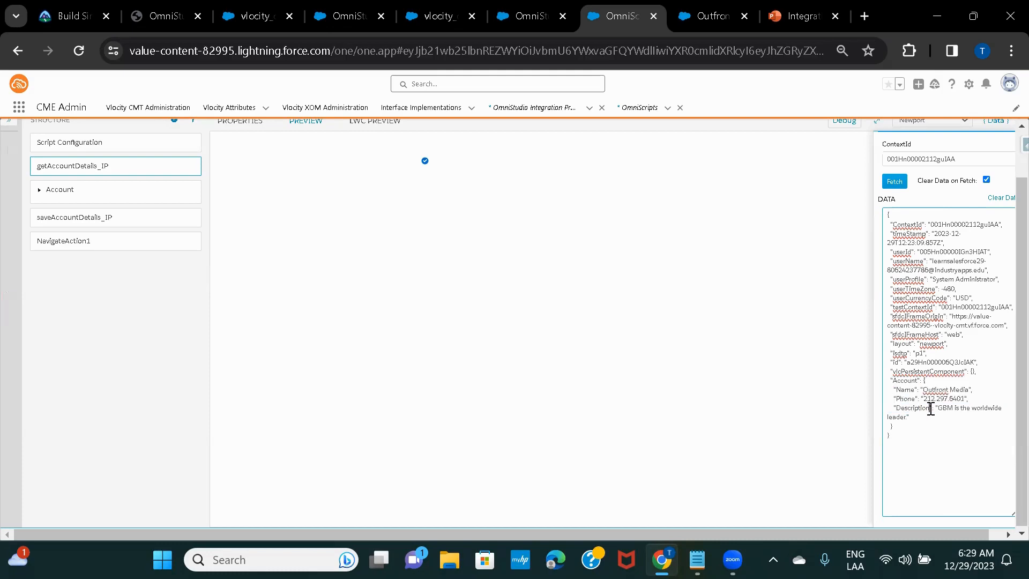
{"action": "double_click", "coordinate": [905, 381]}
{"action": "scroll", "coordinate": [117, 286], "scroll_direction": "up", "scroll_amount": 1}
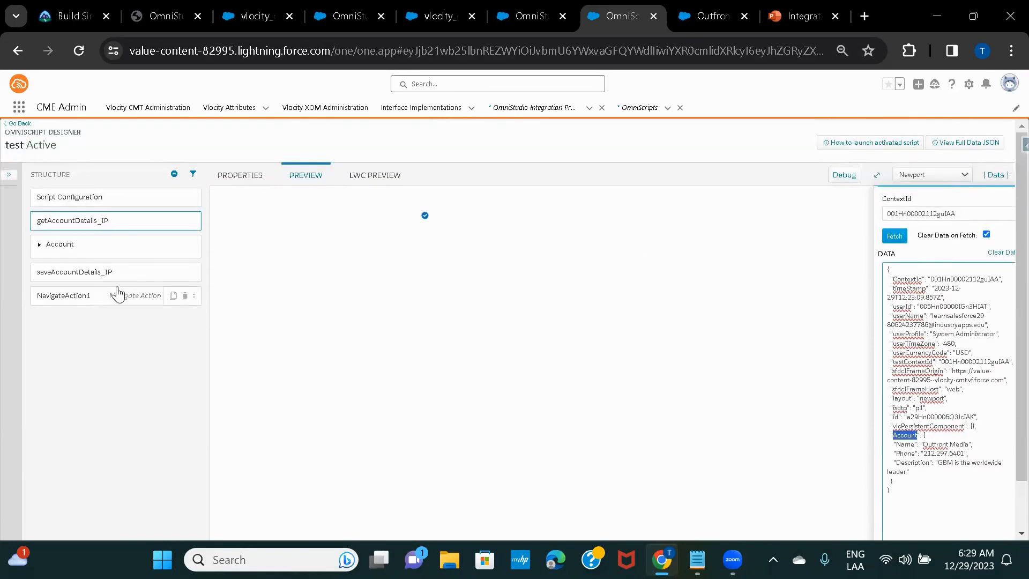
Scroll through the getAccountDetails_IP action properties, then switch to the Test IP designer tab
{"action": "left_click", "coordinate": [115, 232]}
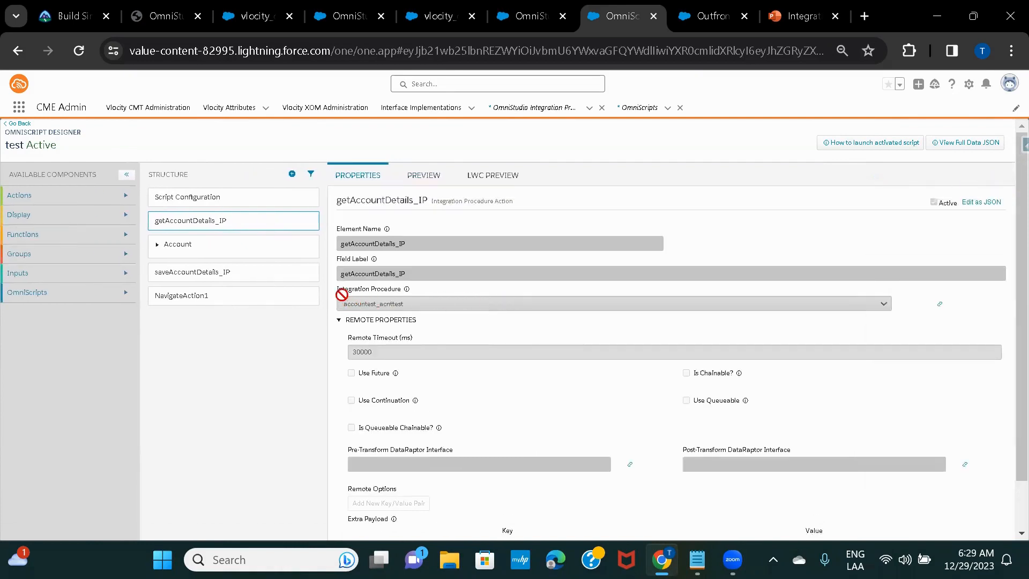
{"action": "scroll", "coordinate": [416, 319], "scroll_direction": "down", "scroll_amount": 2}
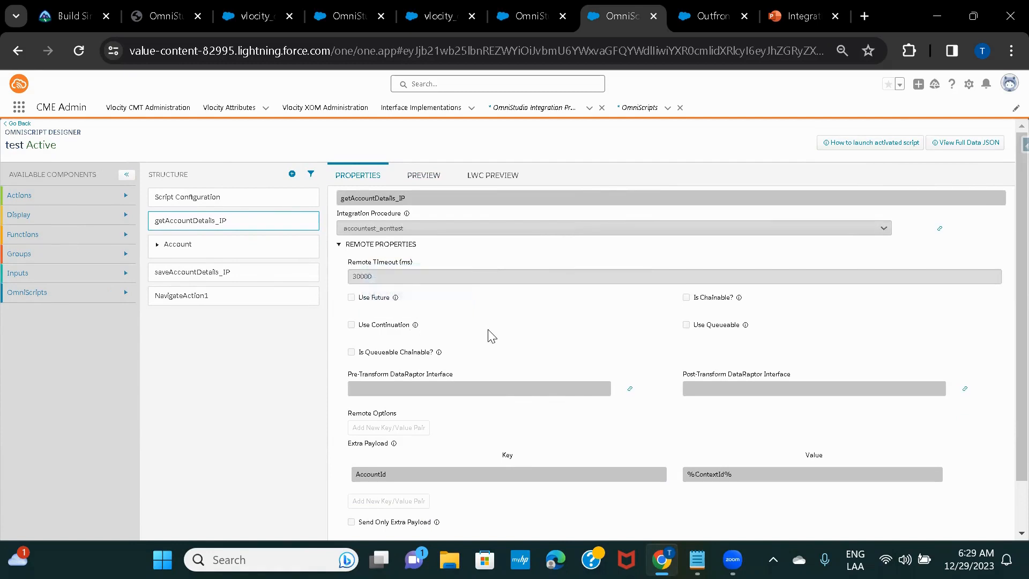
{"action": "scroll", "coordinate": [488, 330], "scroll_direction": "down", "scroll_amount": 2}
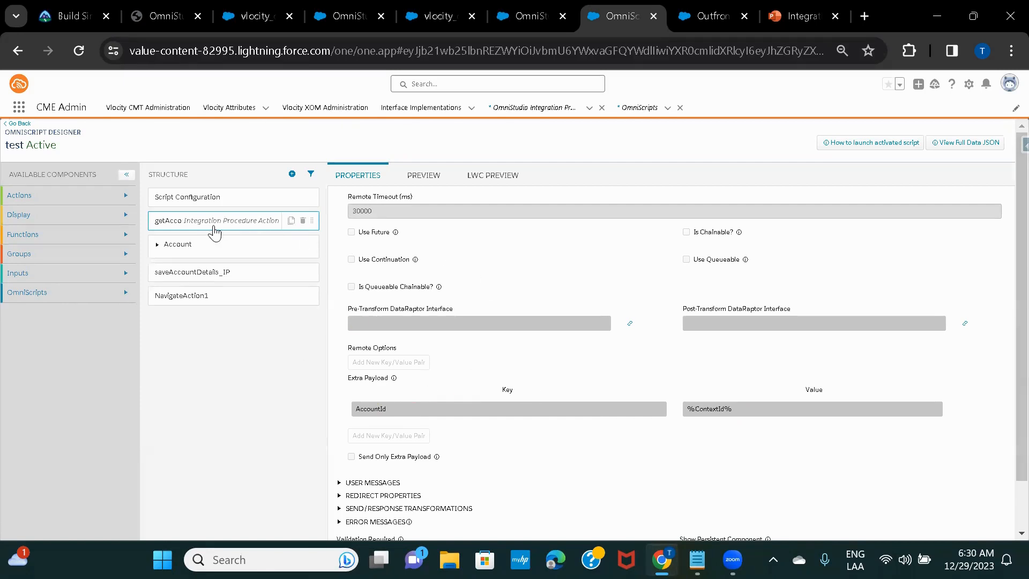
{"action": "scroll", "coordinate": [488, 279], "scroll_direction": "up", "scroll_amount": 2}
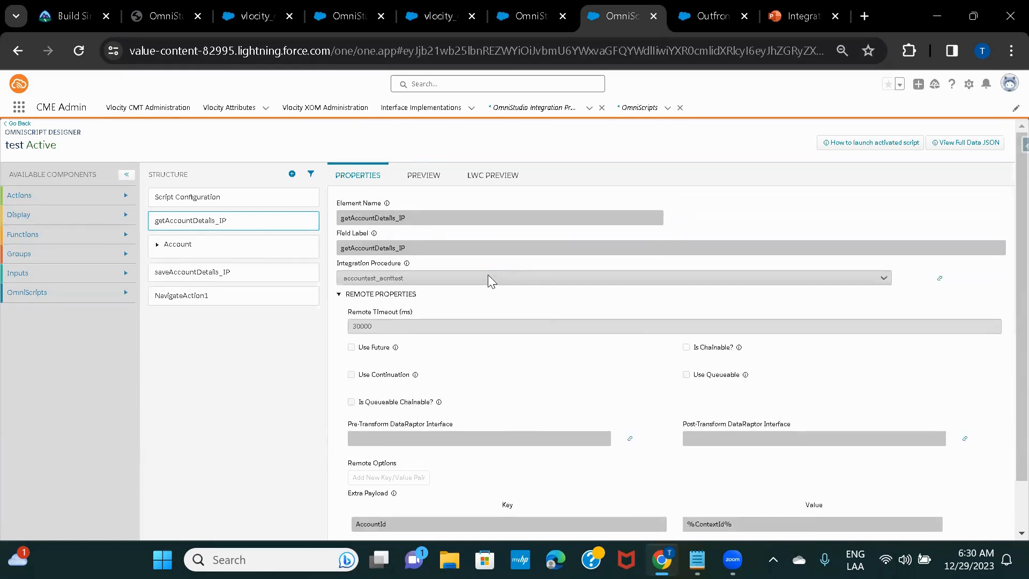
{"action": "scroll", "coordinate": [488, 274], "scroll_direction": "up", "scroll_amount": 1}
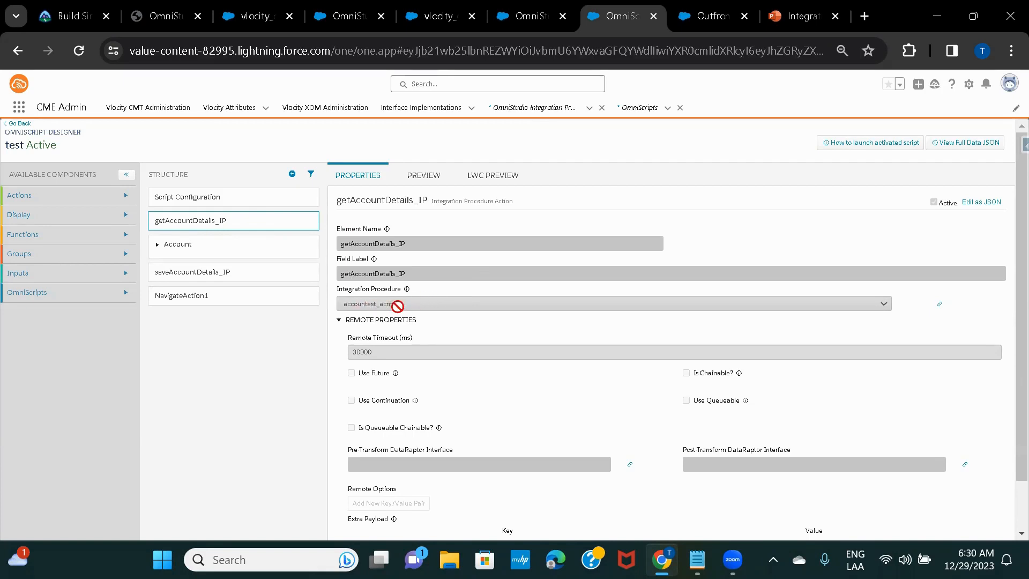
{"action": "scroll", "coordinate": [493, 308], "scroll_direction": "down", "scroll_amount": 3}
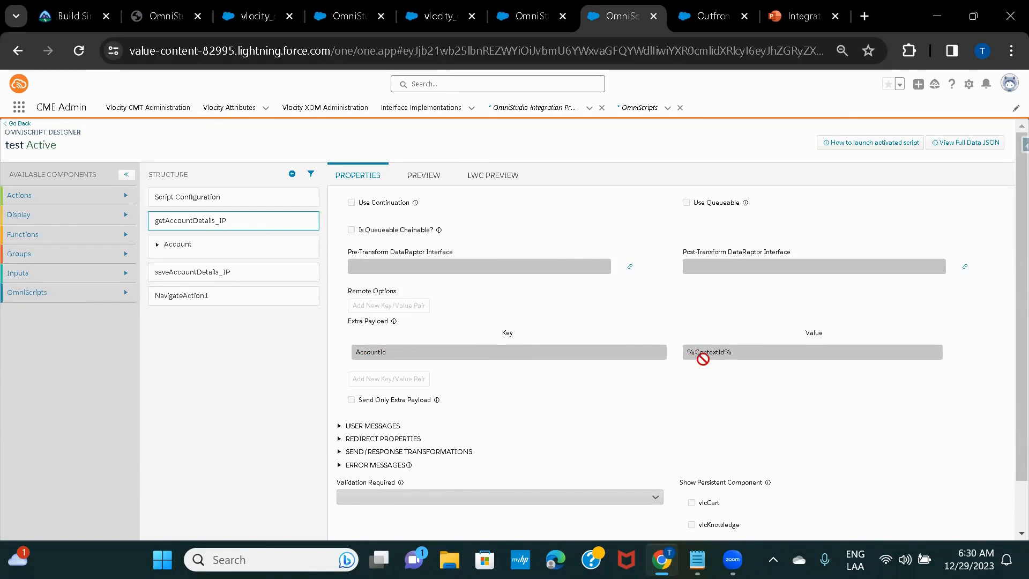
{"action": "scroll", "coordinate": [598, 322], "scroll_direction": "up", "scroll_amount": 1}
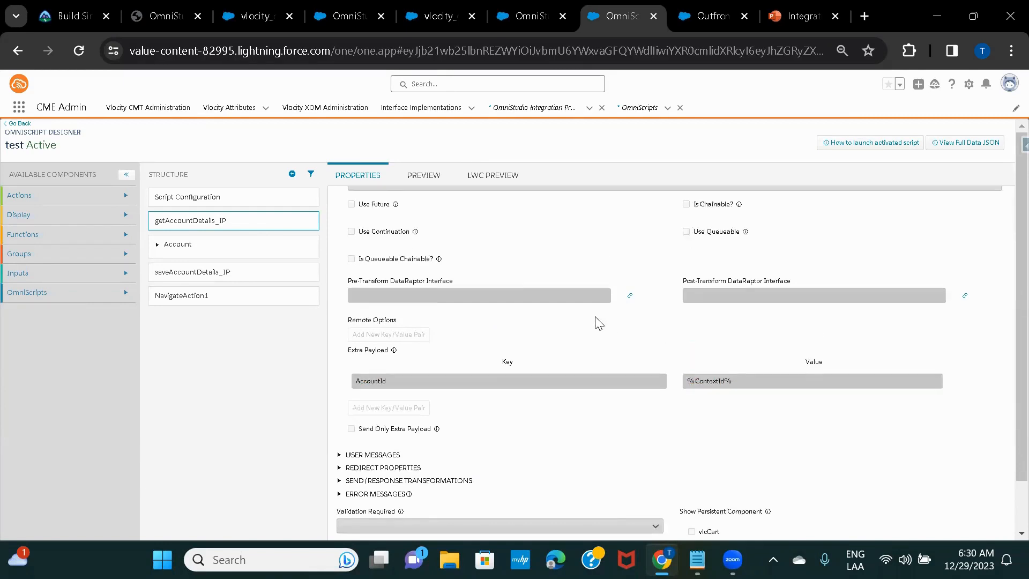
{"action": "scroll", "coordinate": [598, 322], "scroll_direction": "up", "scroll_amount": 6}
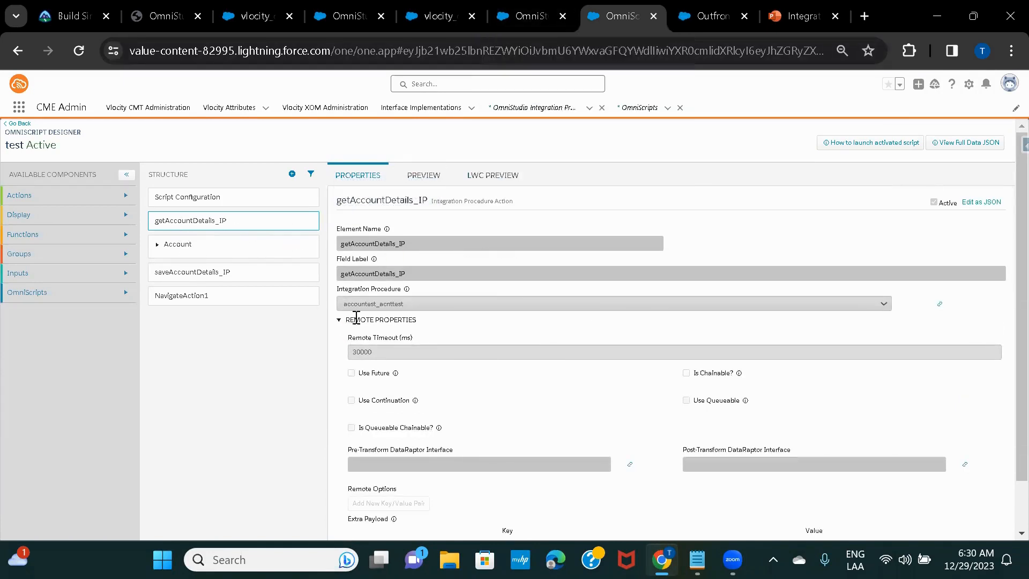
{"action": "left_click", "coordinate": [538, 15]}
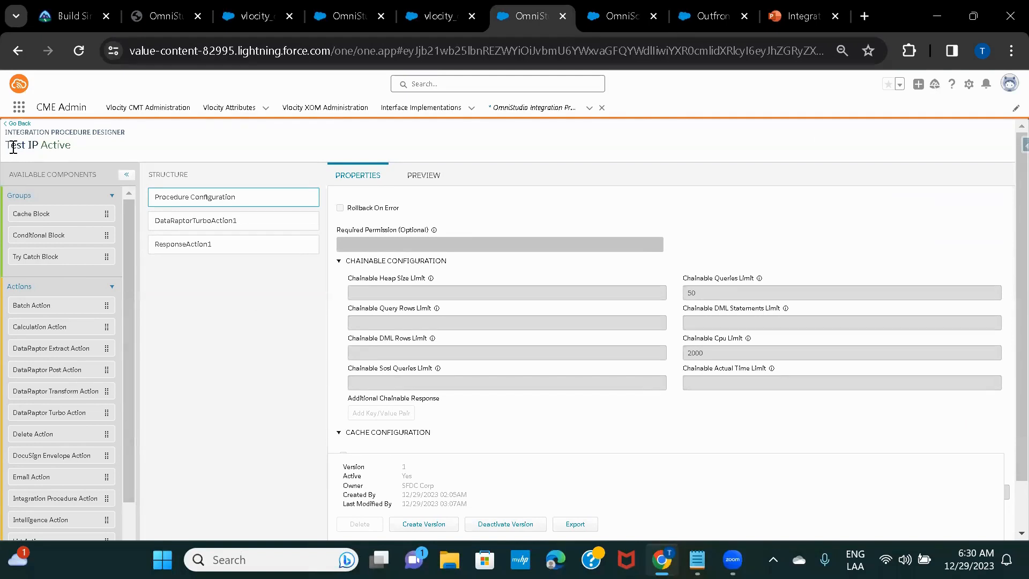
{"action": "left_click", "coordinate": [608, 16]}
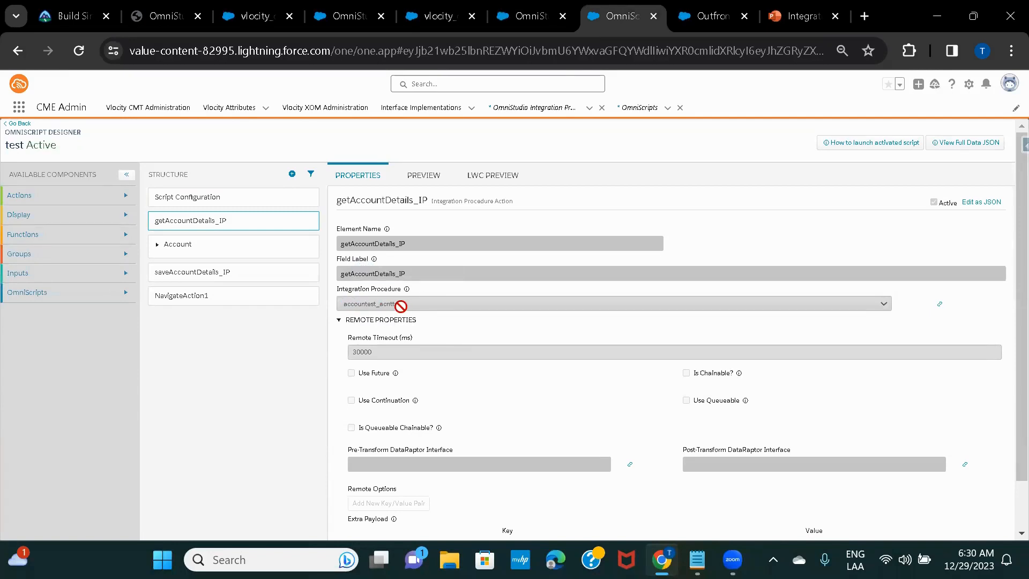
{"action": "left_click", "coordinate": [530, 15]}
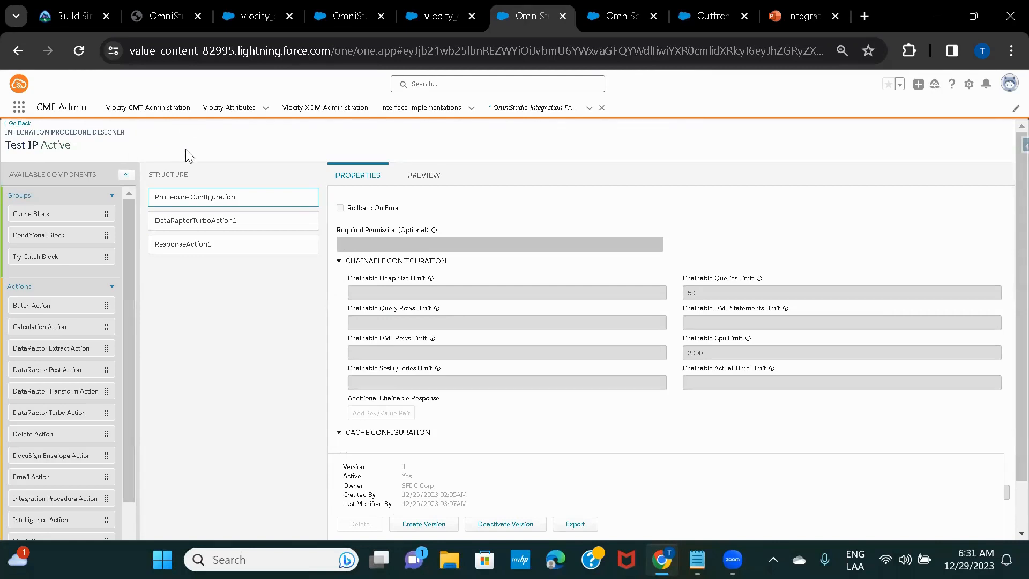
{"action": "left_click", "coordinate": [622, 16]}
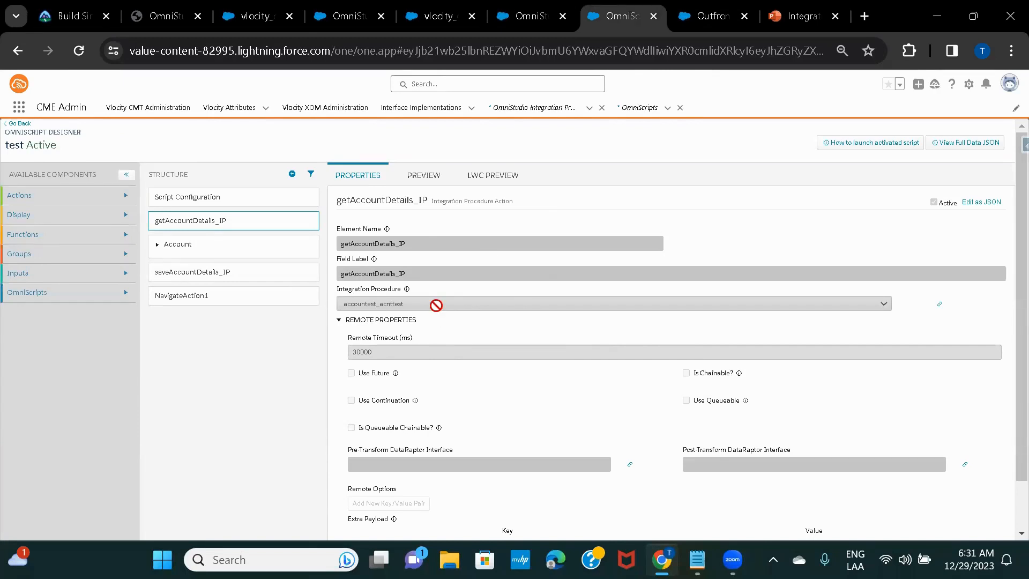
{"action": "left_click", "coordinate": [530, 19]}
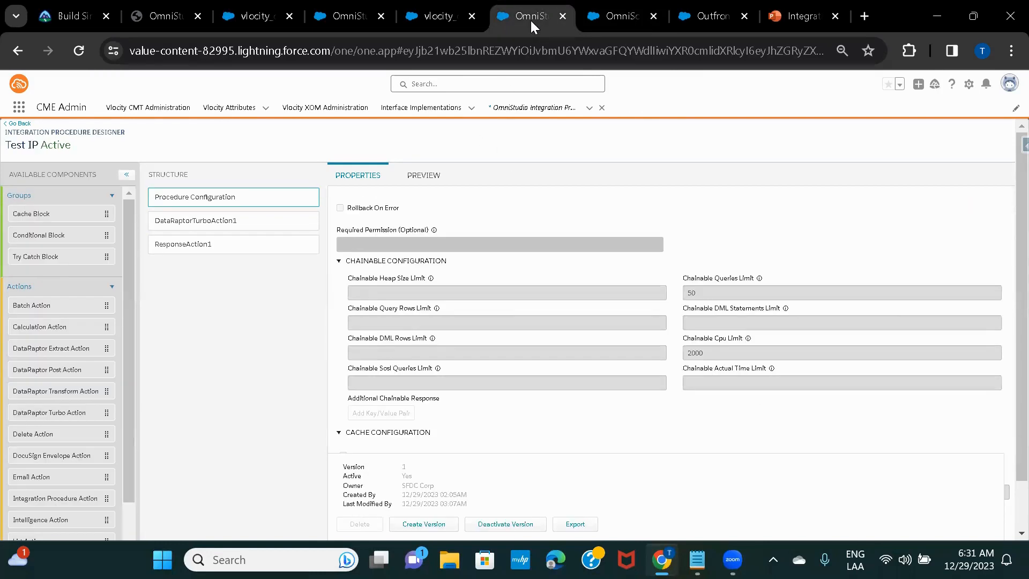
{"action": "scroll", "coordinate": [516, 338], "scroll_direction": "up", "scroll_amount": 3}
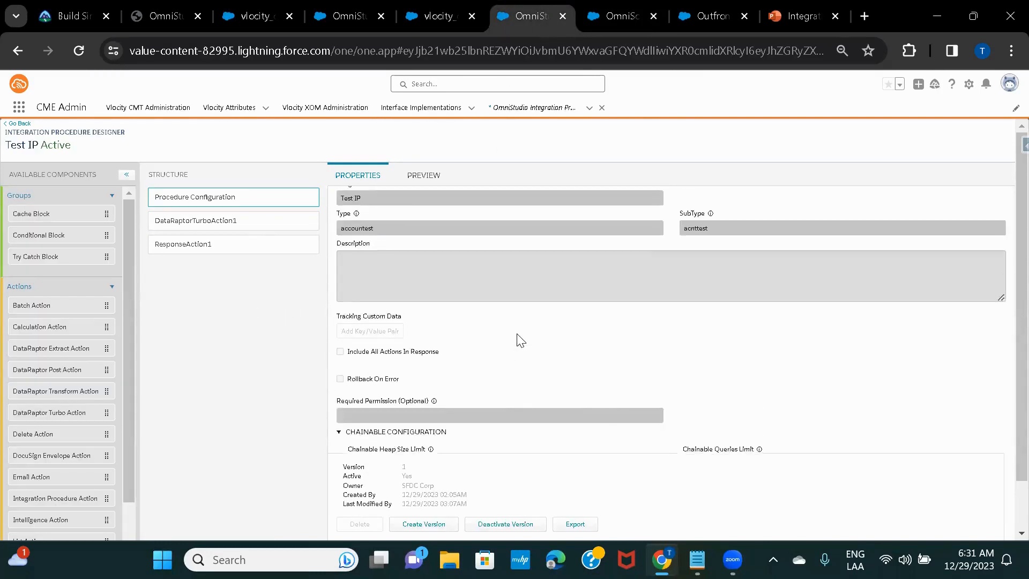
{"action": "scroll", "coordinate": [521, 340], "scroll_direction": "up", "scroll_amount": 2}
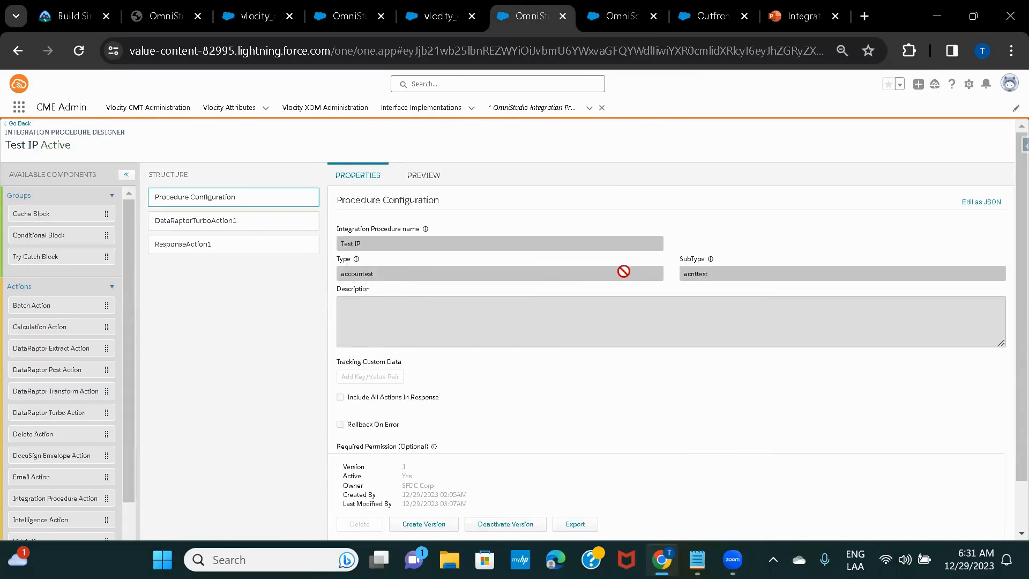
{"action": "left_click", "coordinate": [624, 16]}
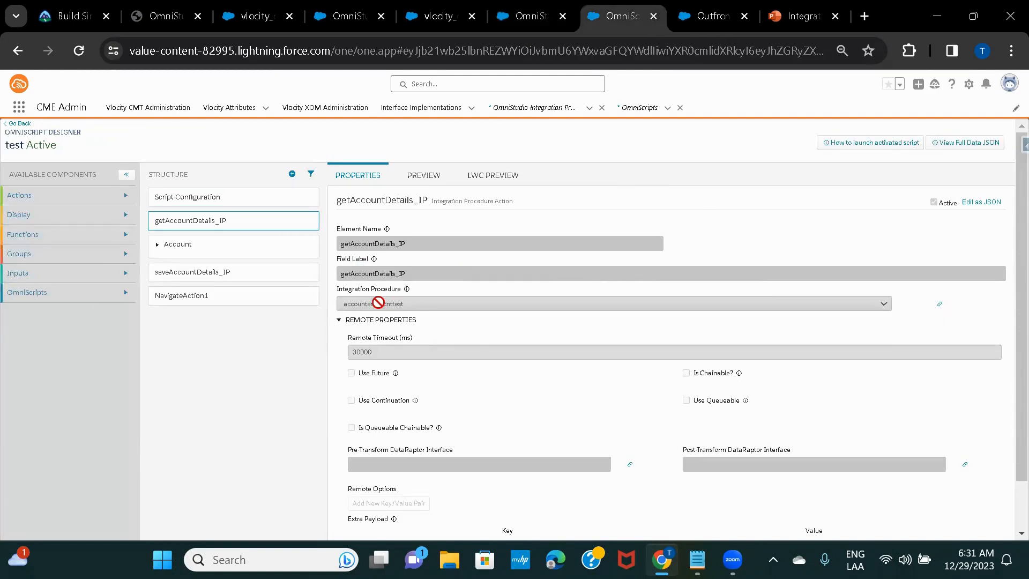
{"action": "left_click", "coordinate": [521, 23]}
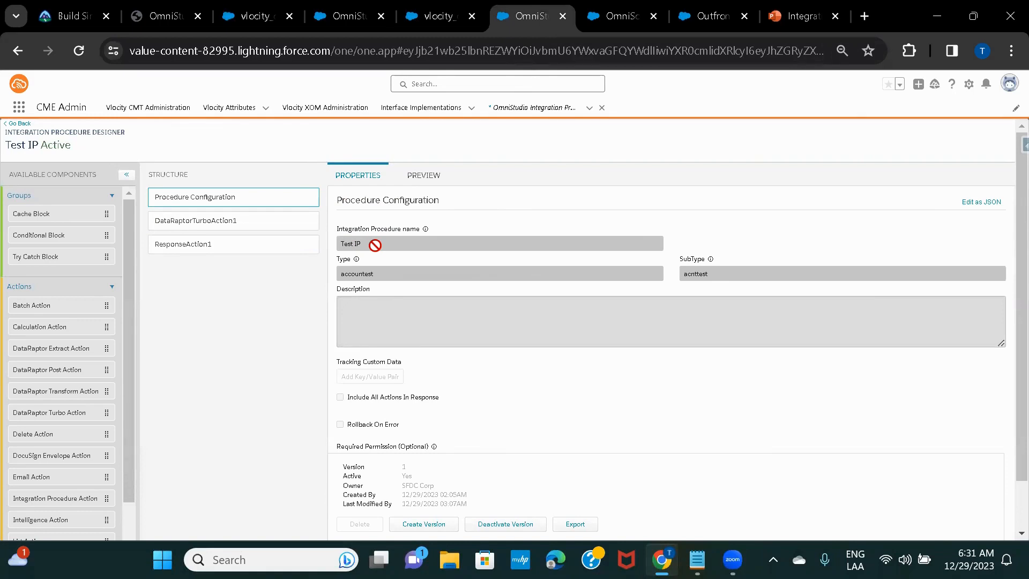
{"action": "left_click", "coordinate": [617, 19]}
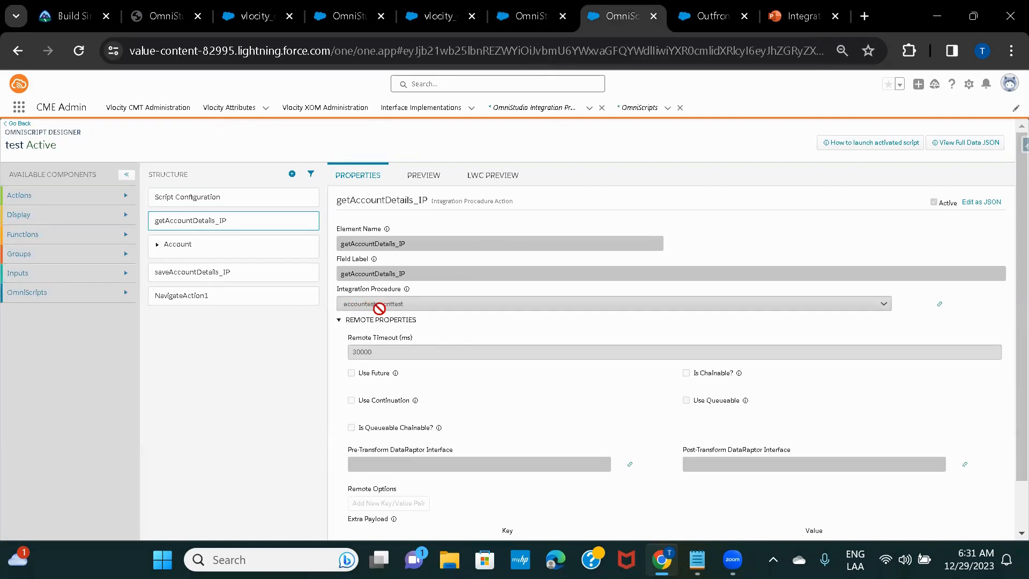
{"action": "left_click", "coordinate": [529, 16]}
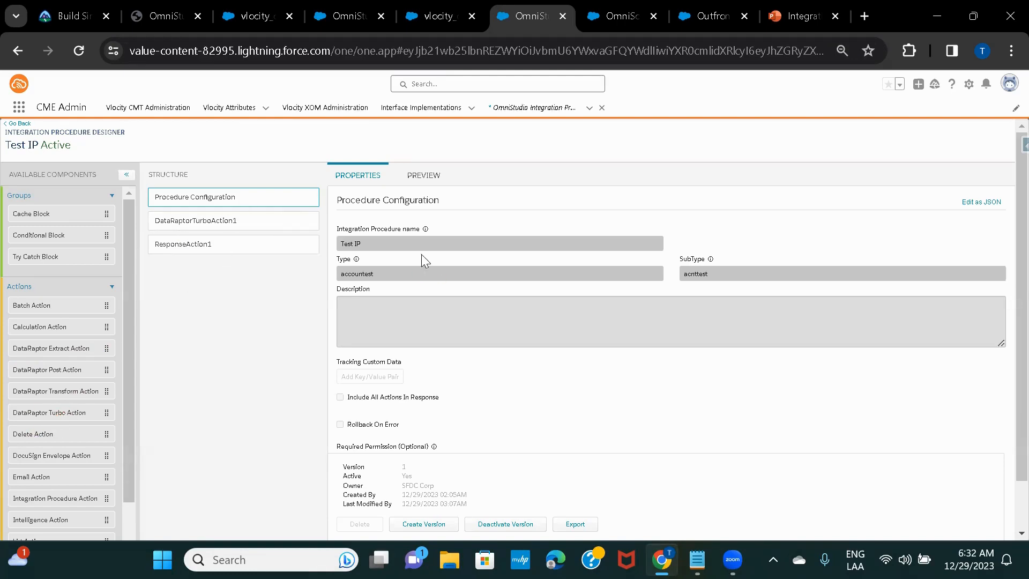
Inspect the DataRaptorTurboAction1 step's settings in Test IP
{"action": "left_click", "coordinate": [223, 229]}
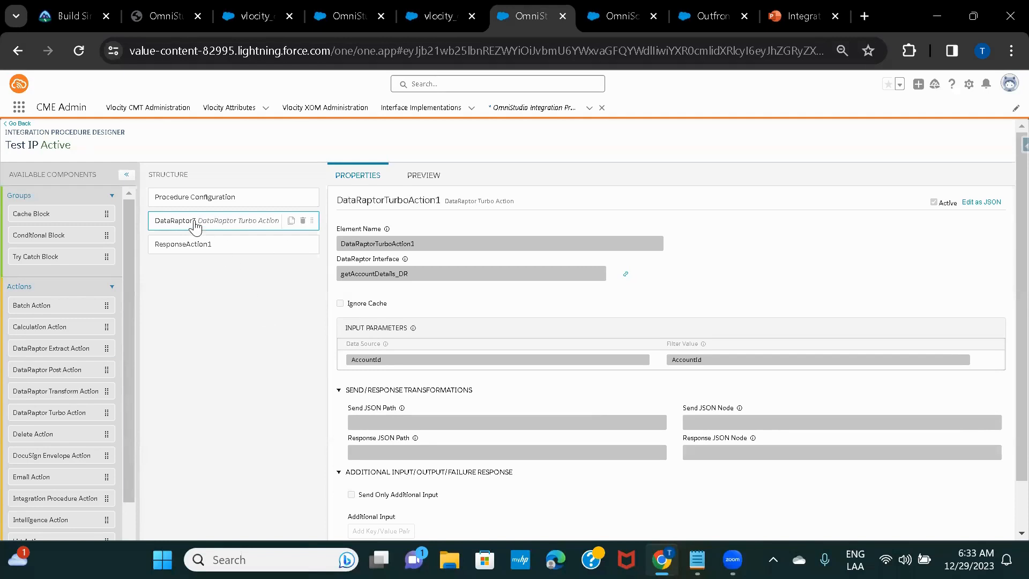
{"action": "left_click_drag", "start_coordinate": [105, 426], "coordinate": [51, 420]}
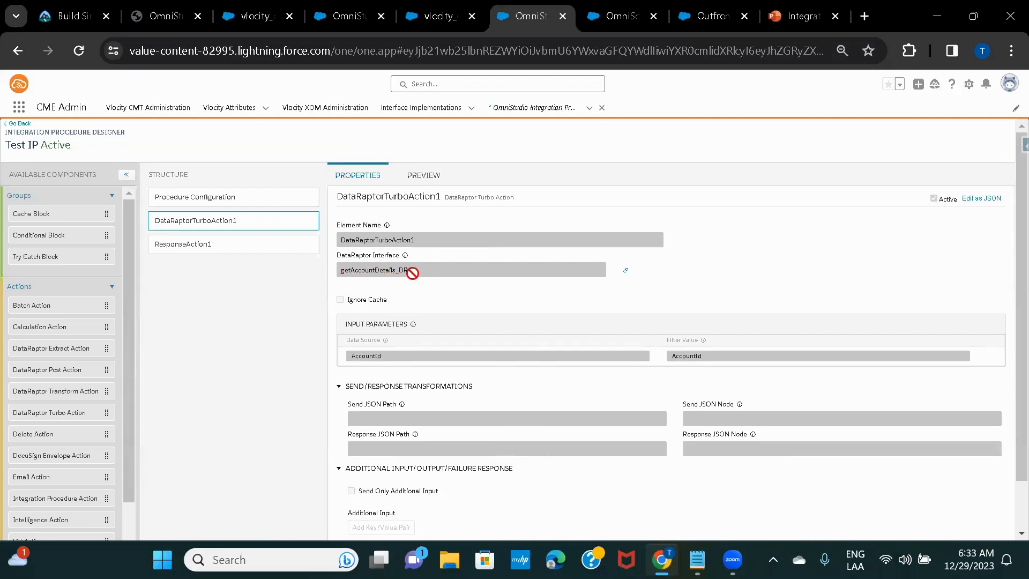
{"action": "scroll", "coordinate": [413, 273], "scroll_direction": "down", "scroll_amount": 1}
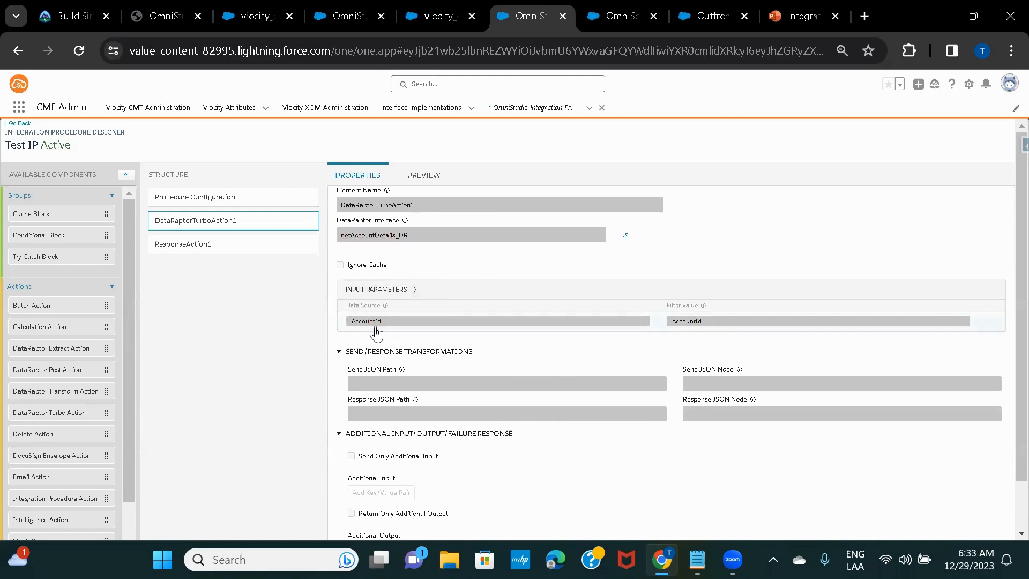
Compare it with the OmniScript's getAccountDetails_IP Extra Payload, then open the getAccountDetails_DR tab
{"action": "left_click", "coordinate": [605, 15]}
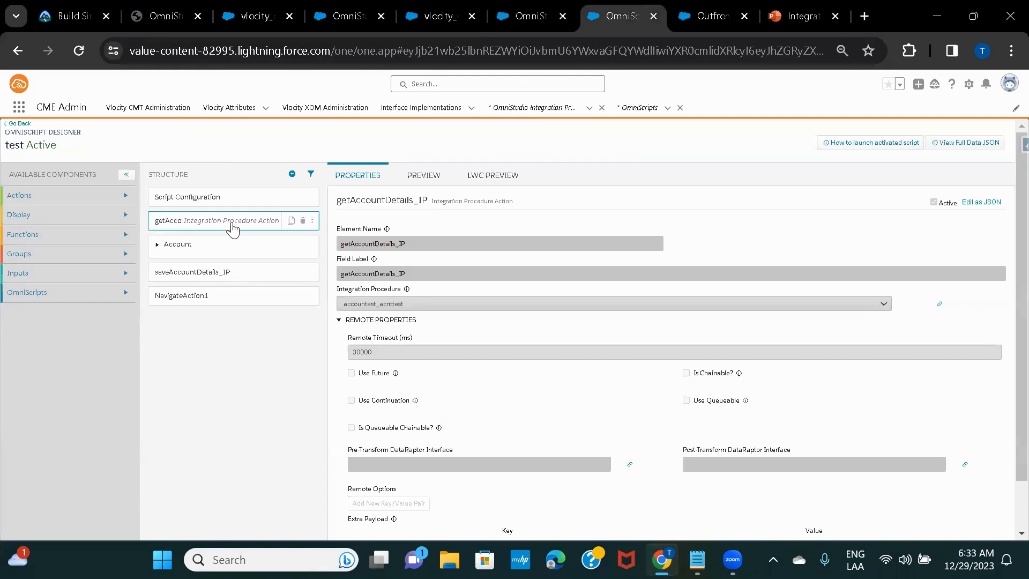
{"action": "scroll", "coordinate": [592, 383], "scroll_direction": "down", "scroll_amount": 4}
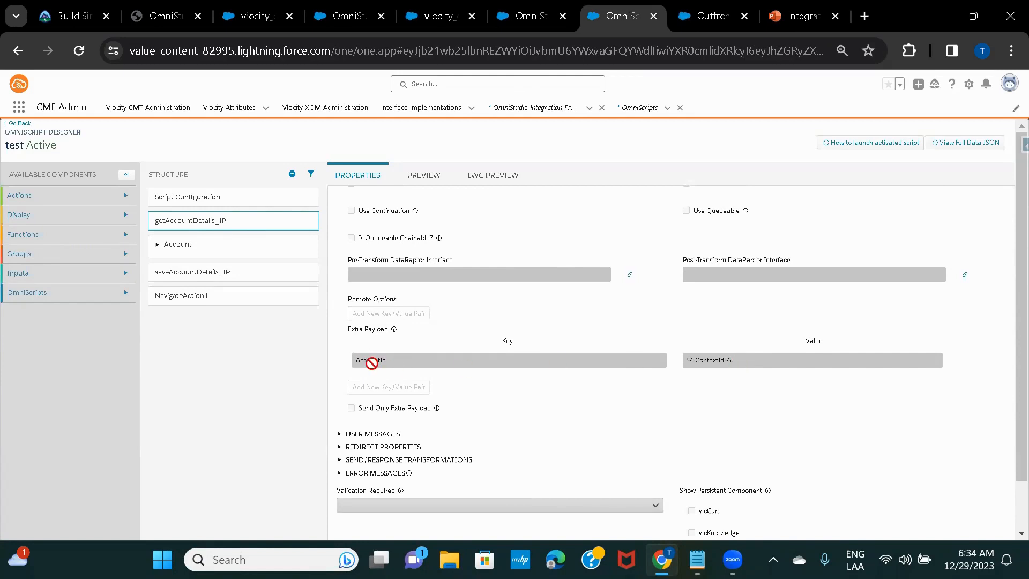
{"action": "left_click", "coordinate": [518, 9]}
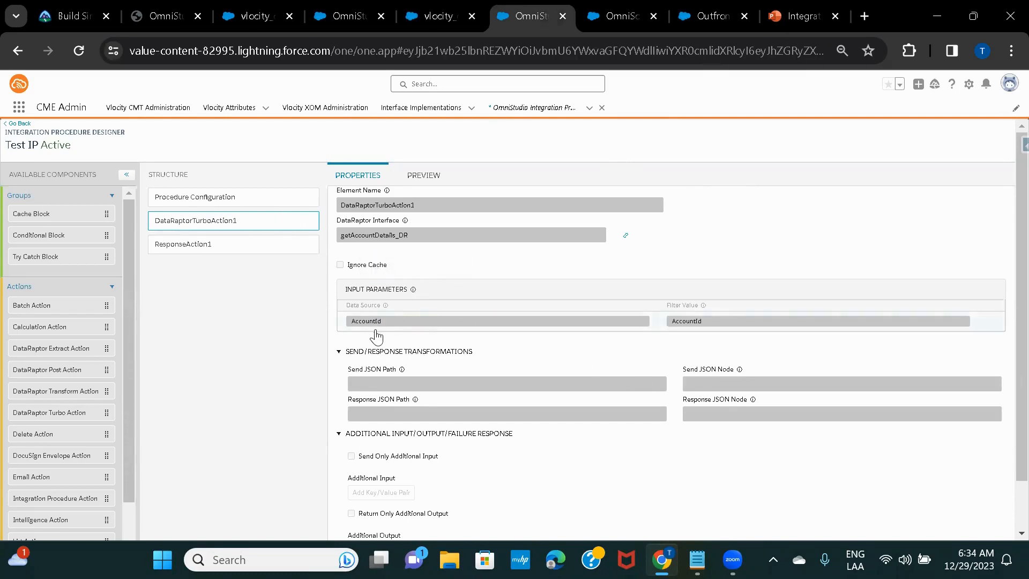
{"action": "left_click", "coordinate": [613, 15]}
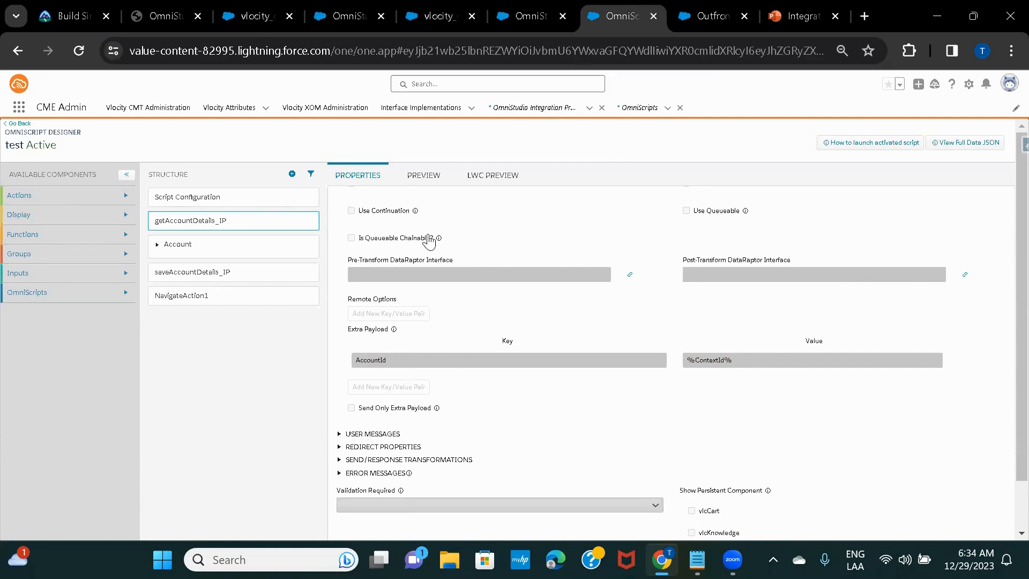
{"action": "left_click", "coordinate": [531, 16]}
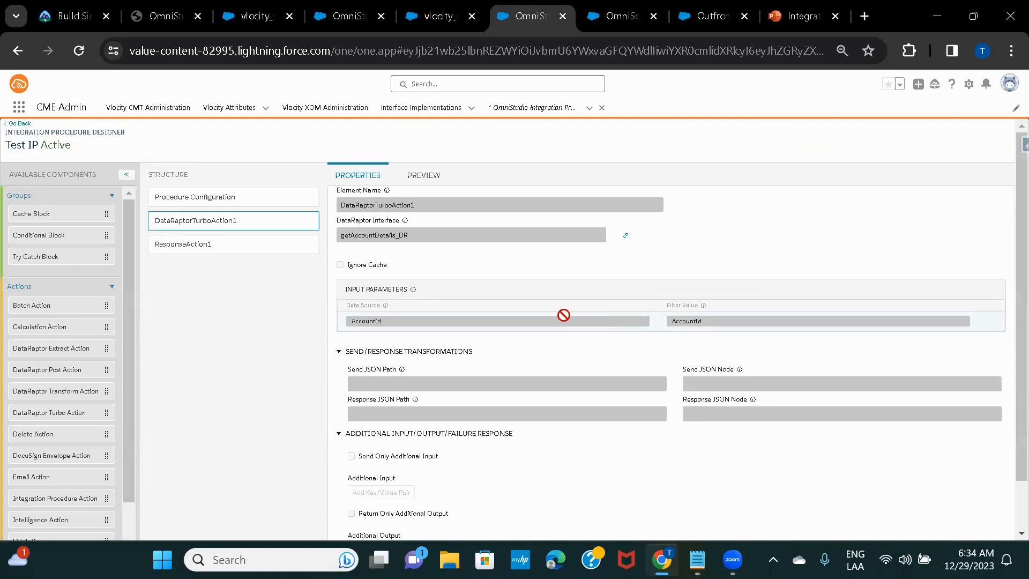
{"action": "left_click", "coordinate": [619, 17]}
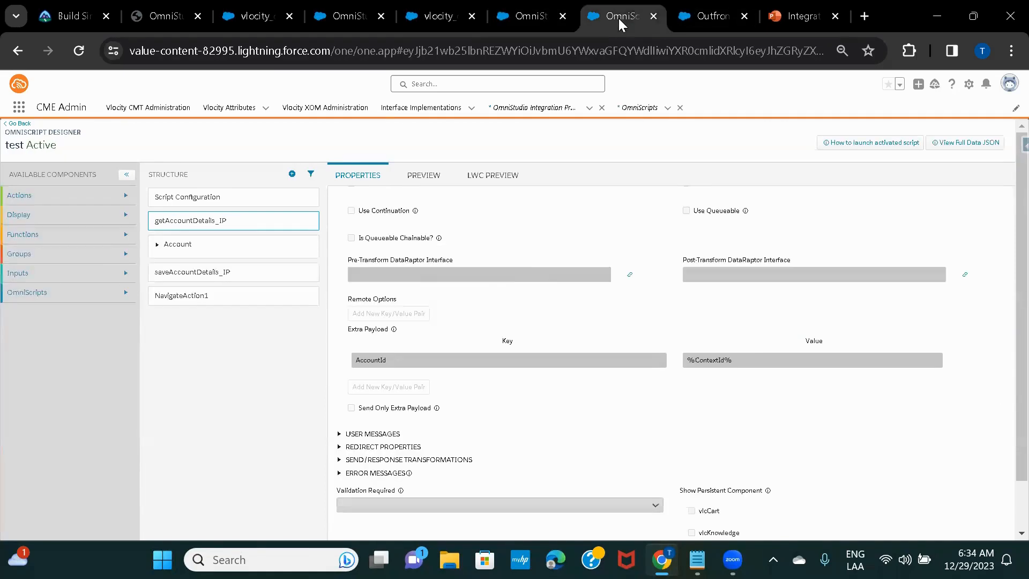
{"action": "left_click", "coordinate": [536, 12]}
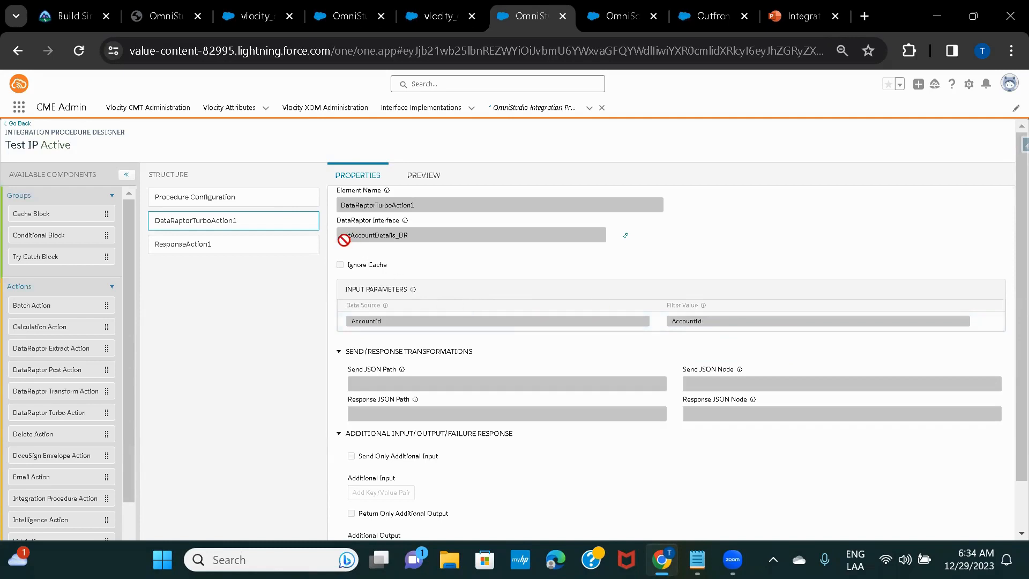
{"action": "left_click", "coordinate": [440, 18]}
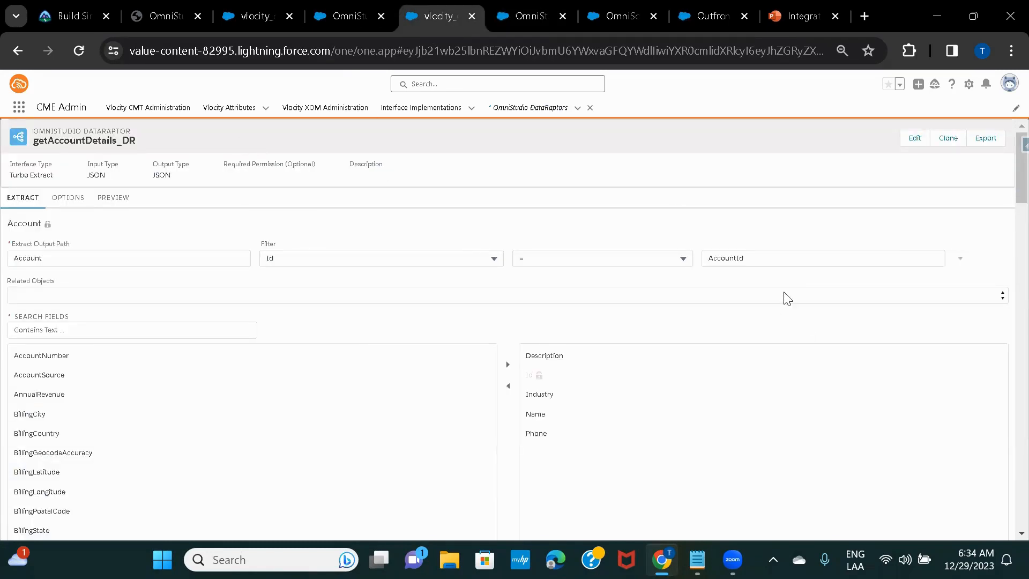
Highlight the DataRaptor's AccountId filter value and its Turbo Extract interface type
{"action": "double_click", "coordinate": [738, 257]}
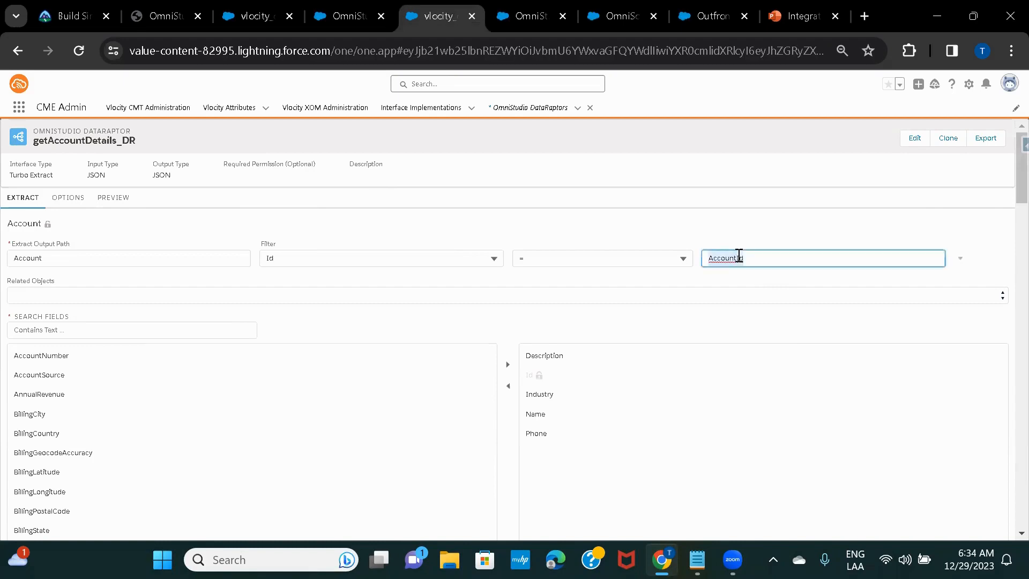
{"action": "left_click", "coordinate": [645, 224]}
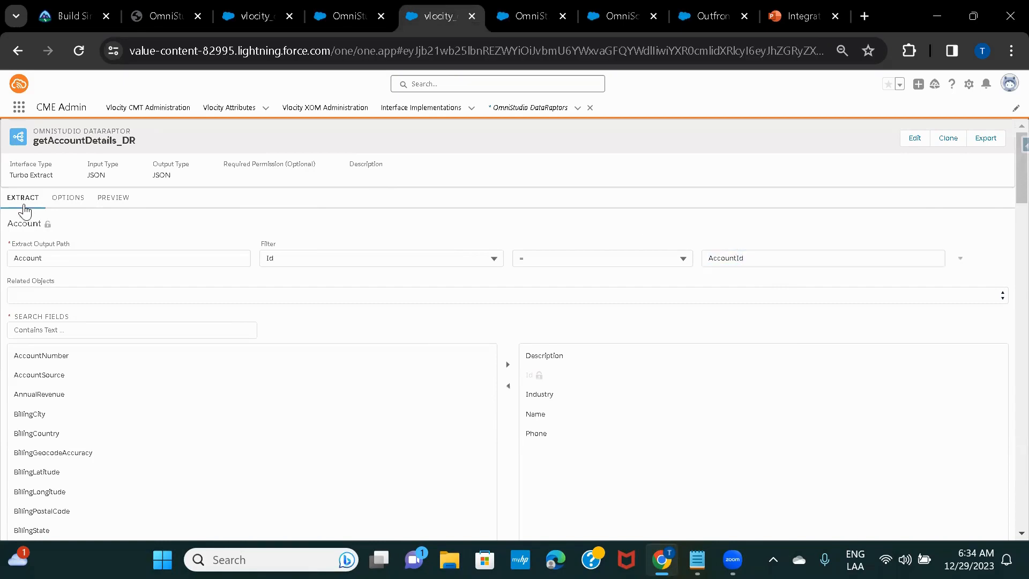
{"action": "double_click", "coordinate": [24, 175]}
{"action": "double_click", "coordinate": [737, 256]}
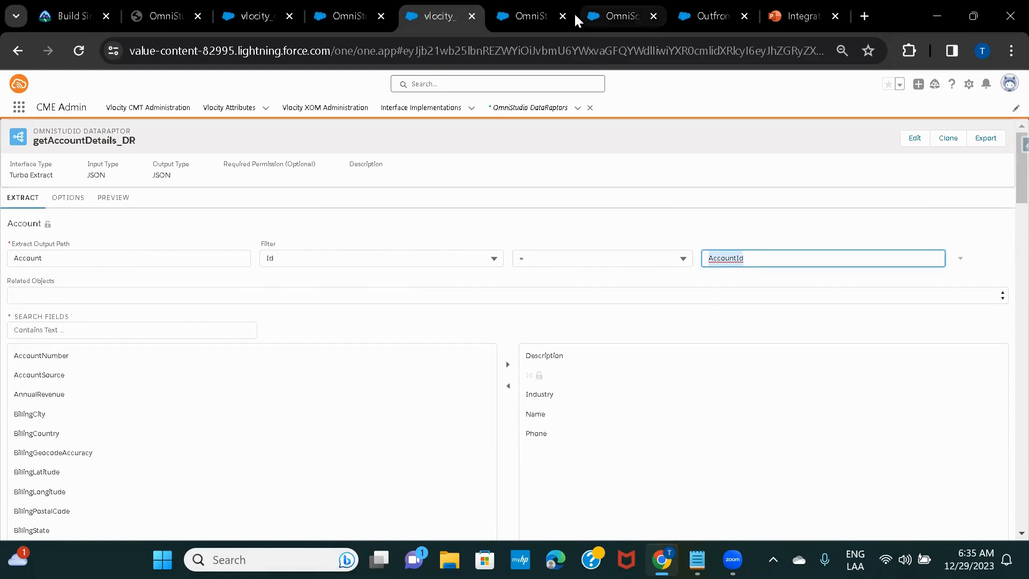
Match AccountId in Test IP, then expand the test OmniScript's Account step fields
{"action": "left_click", "coordinate": [518, 16]}
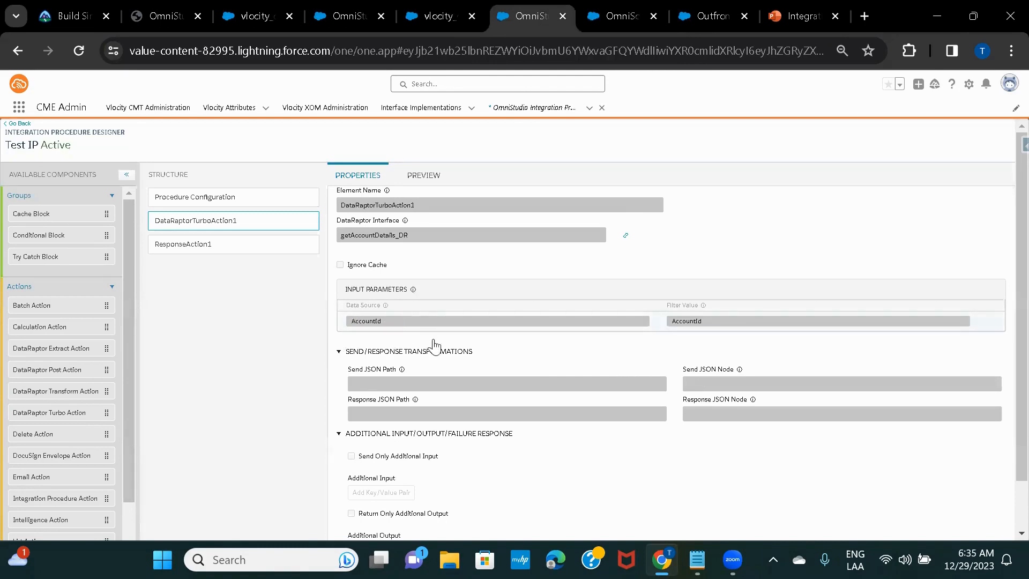
{"action": "double_click", "coordinate": [691, 320]}
{"action": "double_click", "coordinate": [395, 316]}
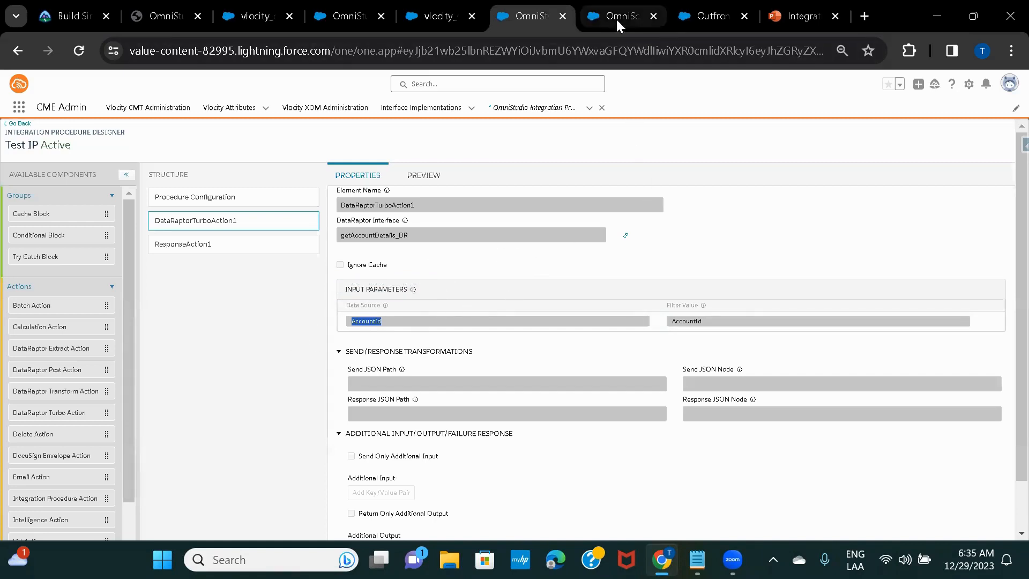
{"action": "left_click", "coordinate": [430, 16]}
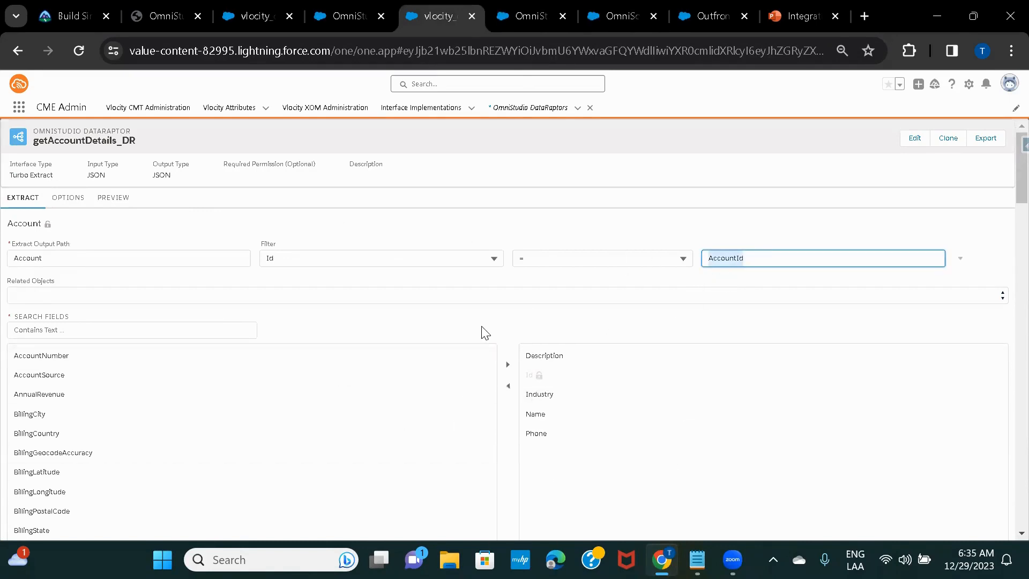
{"action": "left_click", "coordinate": [609, 18]}
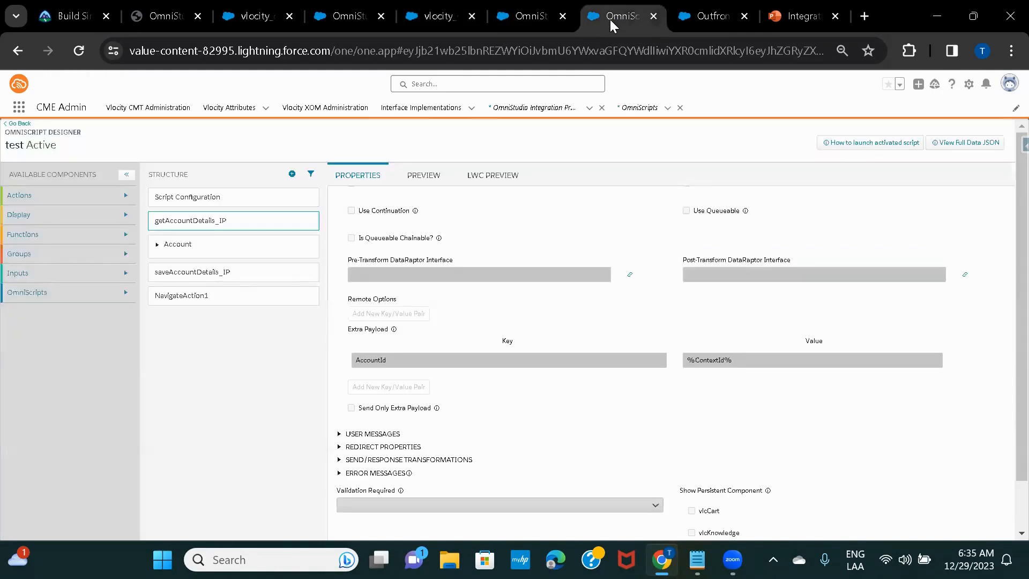
{"action": "left_click", "coordinate": [159, 249]}
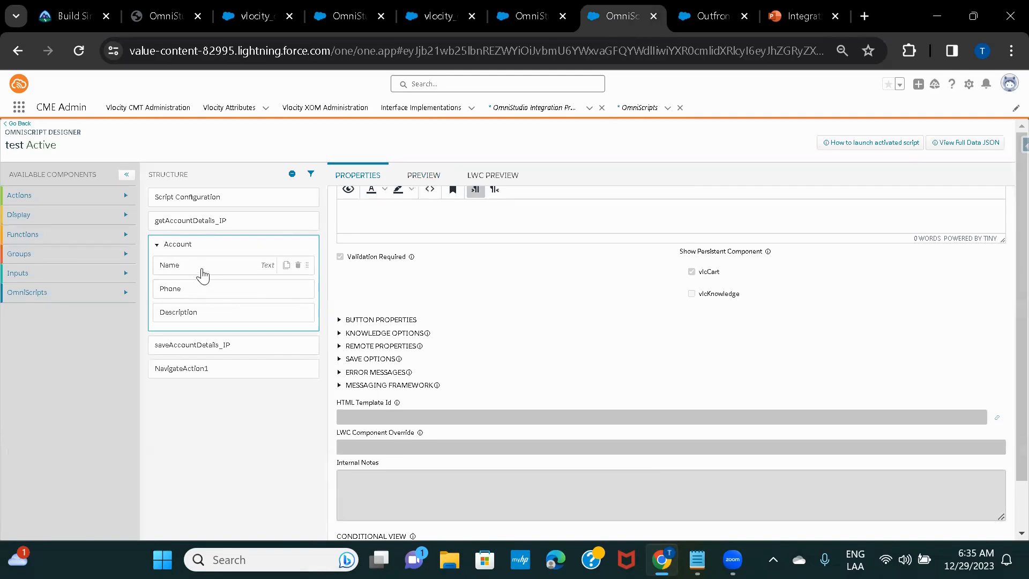
Fetch the account into the preview, select its Account data node, and show the Name field's properties
{"action": "left_click", "coordinate": [418, 176]}
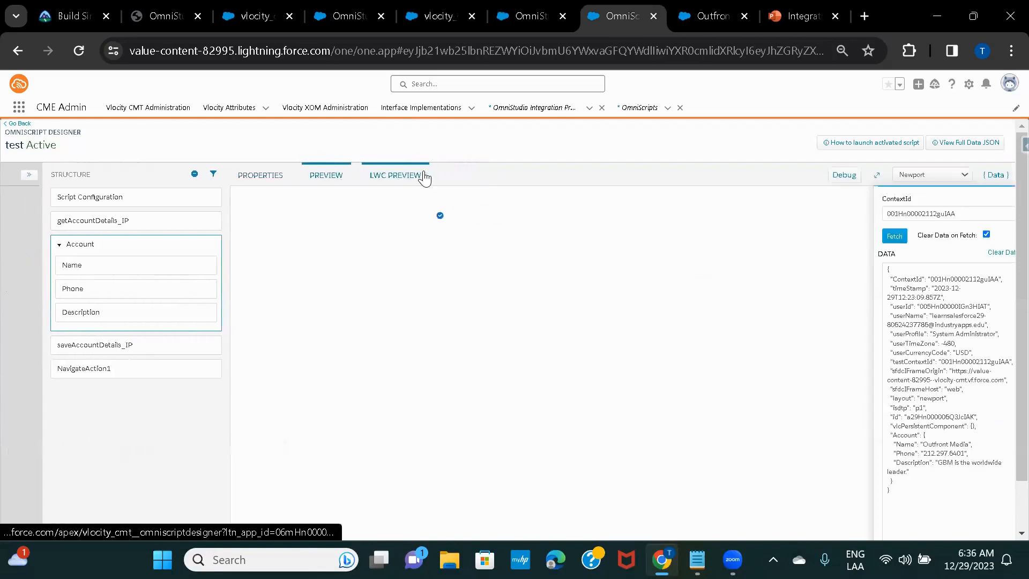
{"action": "left_click", "coordinate": [898, 239]}
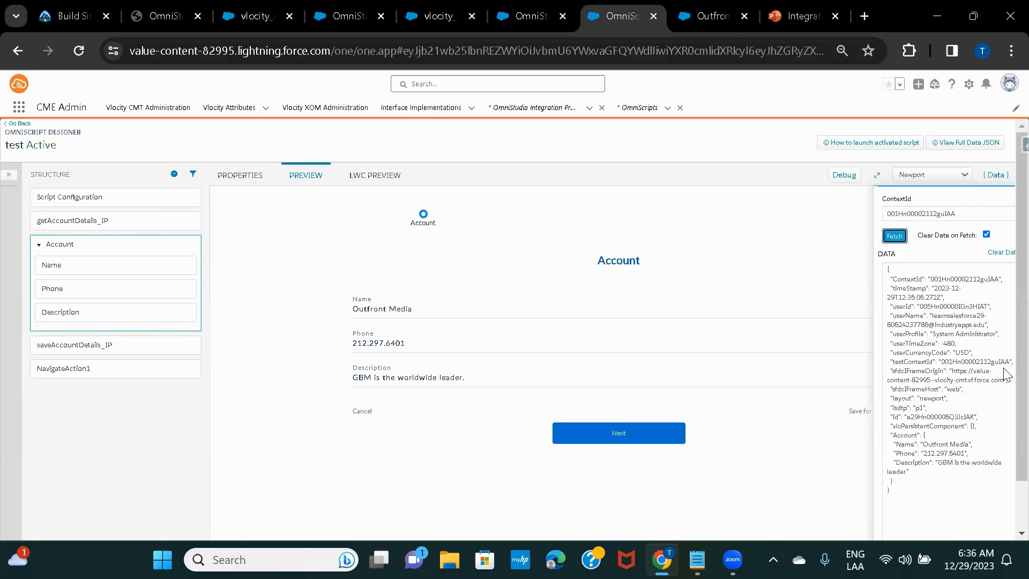
{"action": "double_click", "coordinate": [907, 432]}
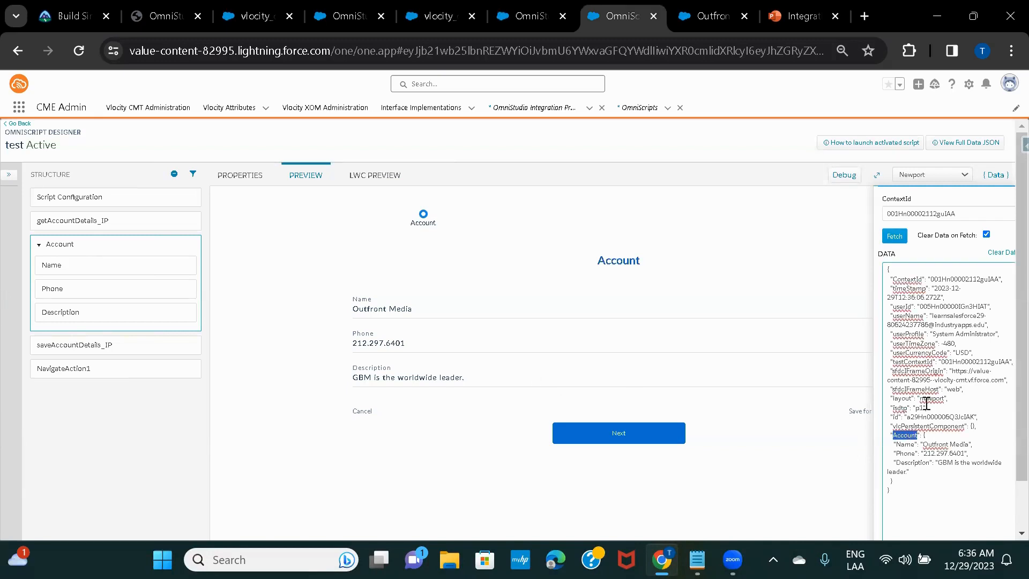
{"action": "left_click", "coordinate": [79, 264]}
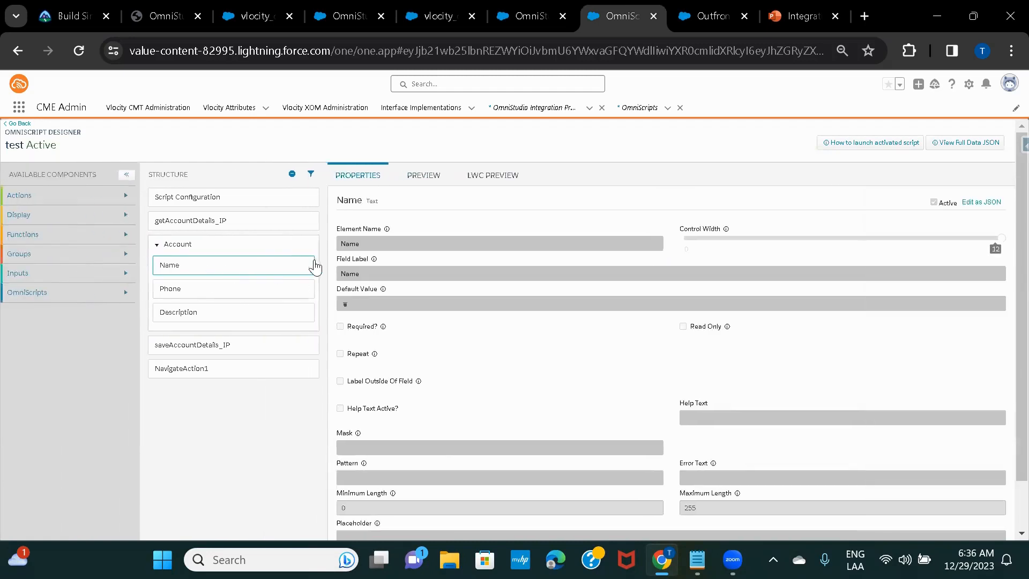
Preview the Account form, then review the Name, Phone and Description field properties
{"action": "left_click", "coordinate": [418, 178]}
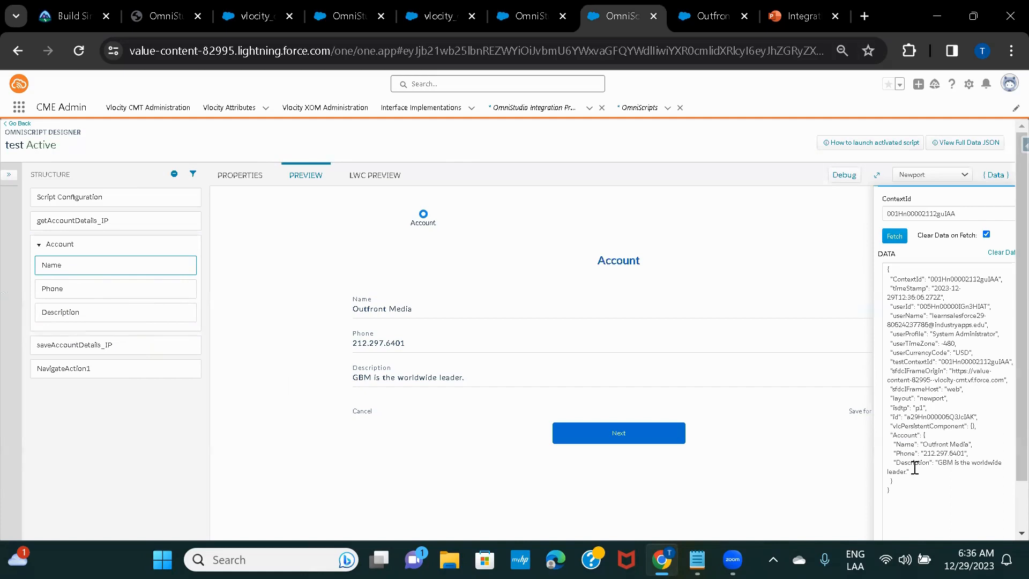
{"action": "left_click", "coordinate": [81, 269]}
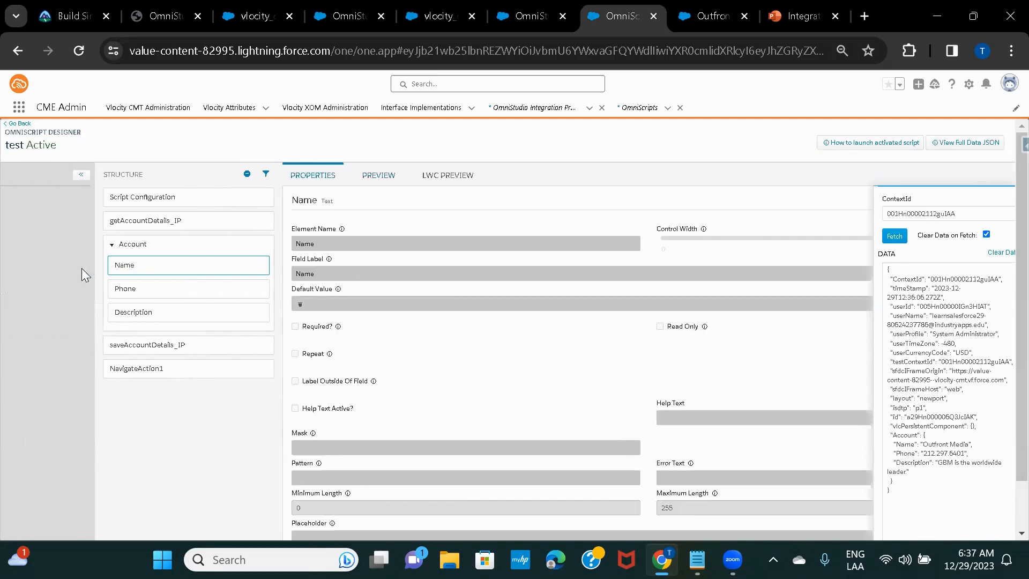
{"action": "left_click", "coordinate": [207, 291]}
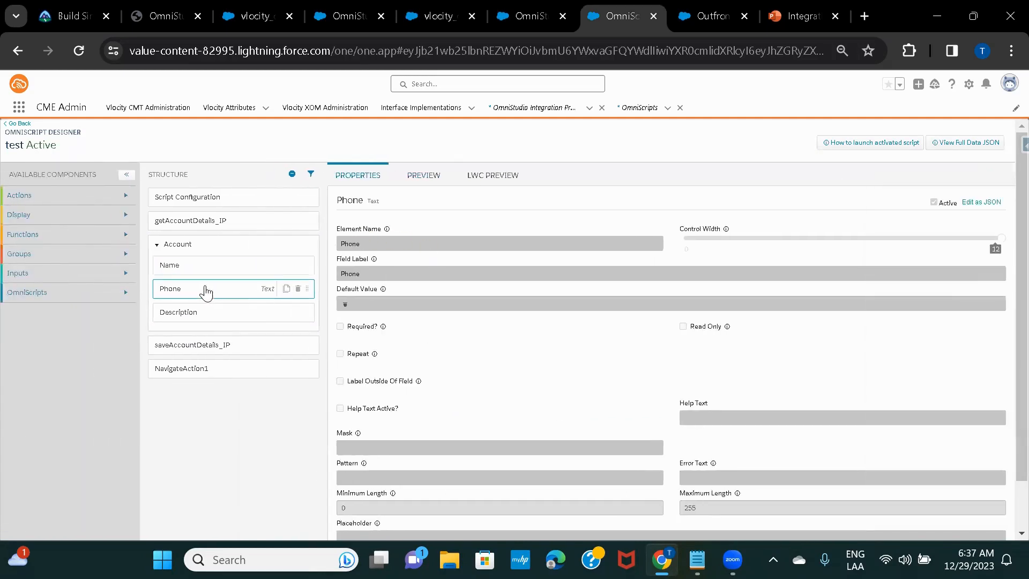
{"action": "left_click", "coordinate": [213, 313]}
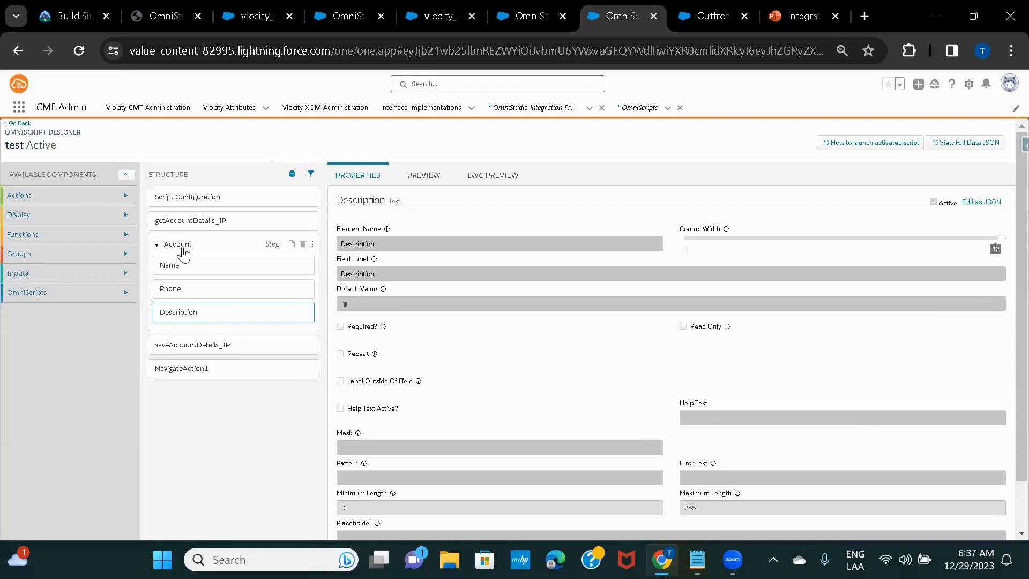
Review the Account step's properties and return to the Account form preview
{"action": "left_click", "coordinate": [181, 246]}
{"action": "left_click", "coordinate": [414, 182]}
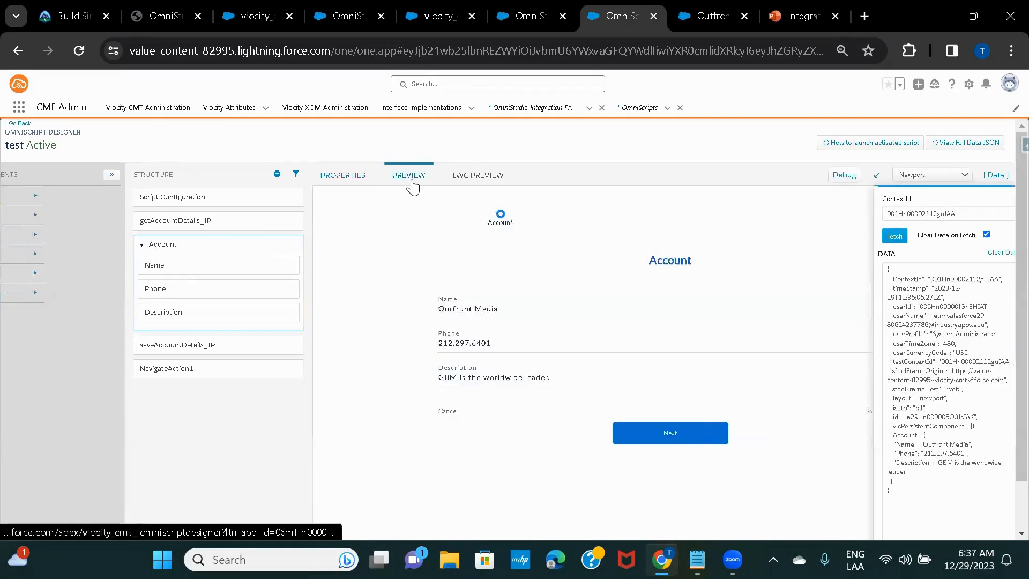
{"action": "left_click", "coordinate": [453, 346]}
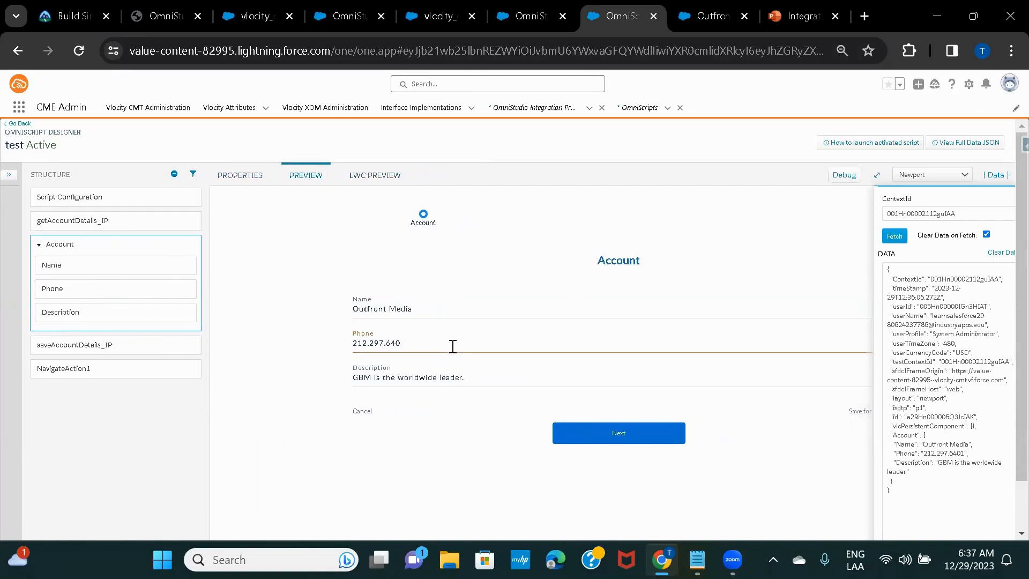
{"action": "type", "text": "2"}
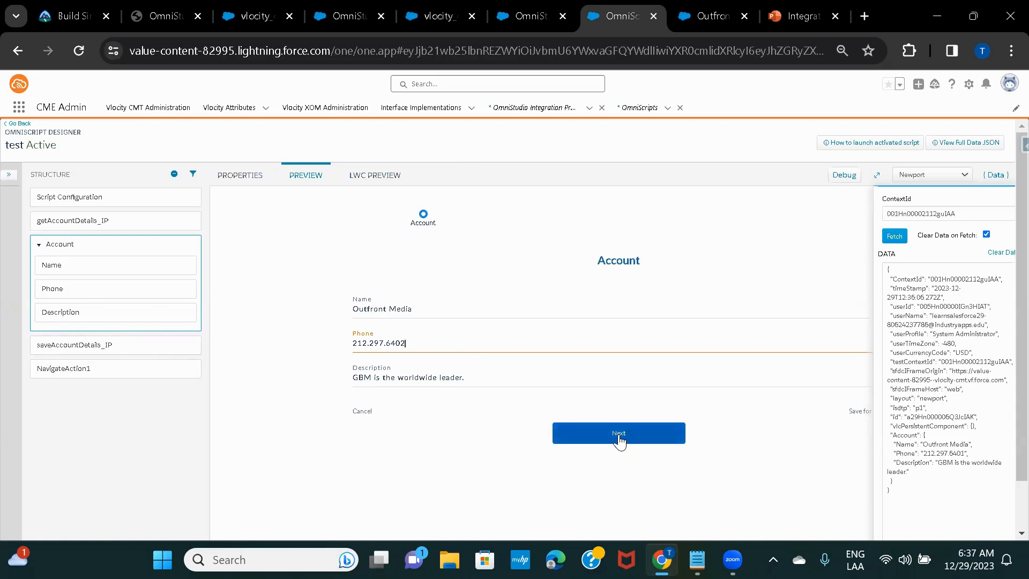
{"action": "left_click", "coordinate": [618, 436]}
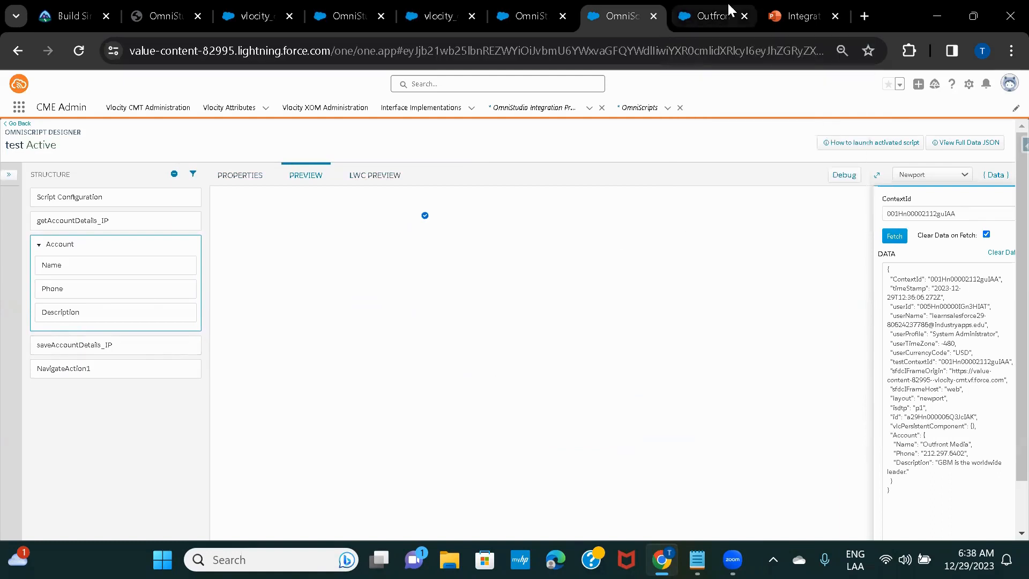
{"action": "left_click", "coordinate": [708, 16]}
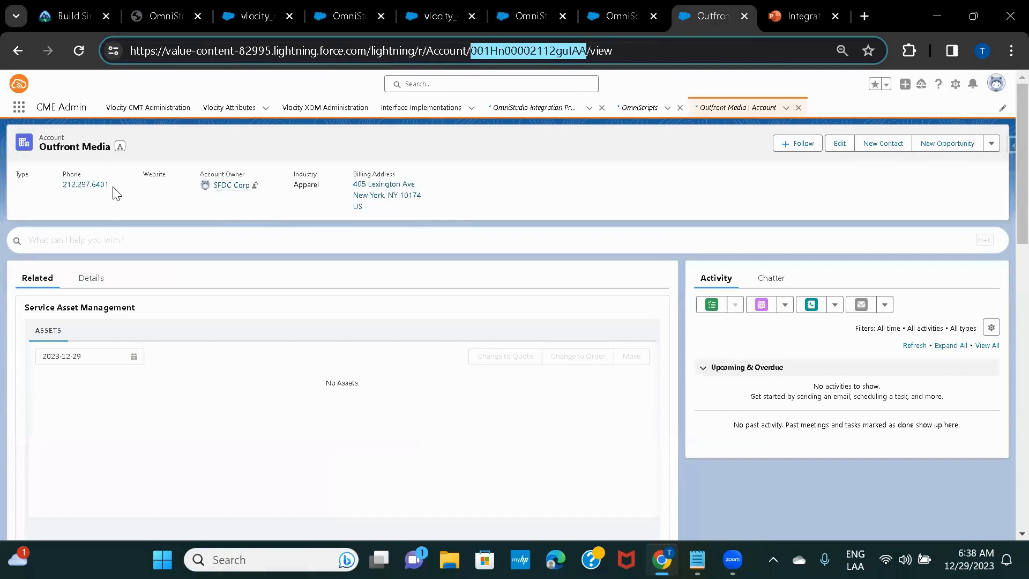
{"action": "left_click", "coordinate": [78, 51]}
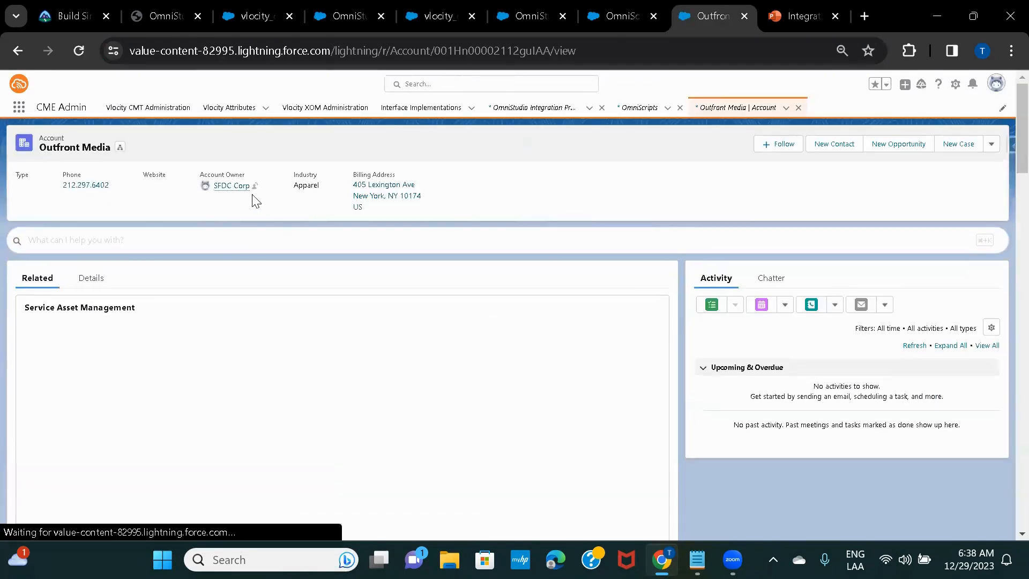
{"action": "left_click", "coordinate": [617, 17]}
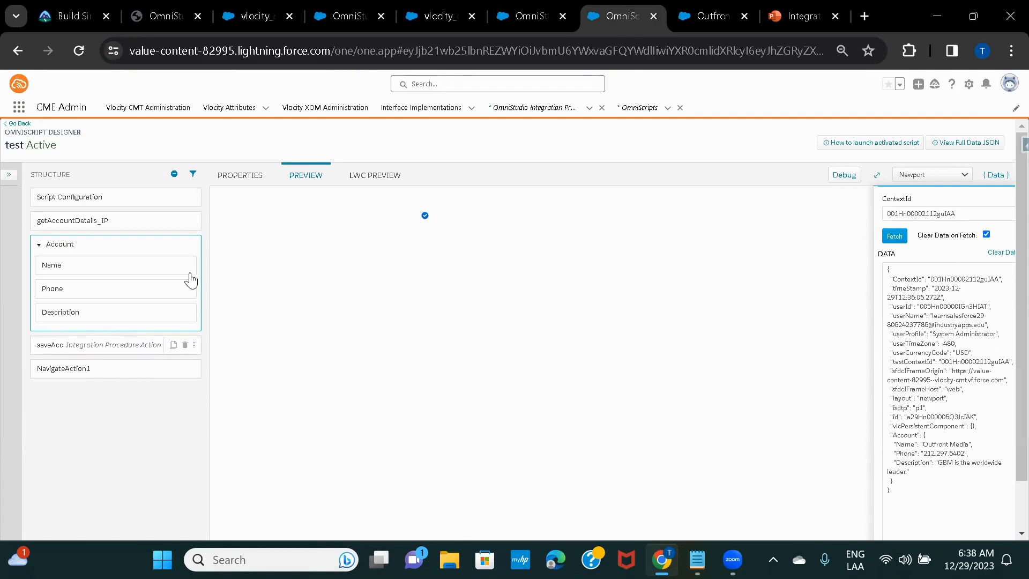
Refetch the account, check the JSON Phone value, and delete the phone number's last digit
{"action": "left_click", "coordinate": [894, 236]}
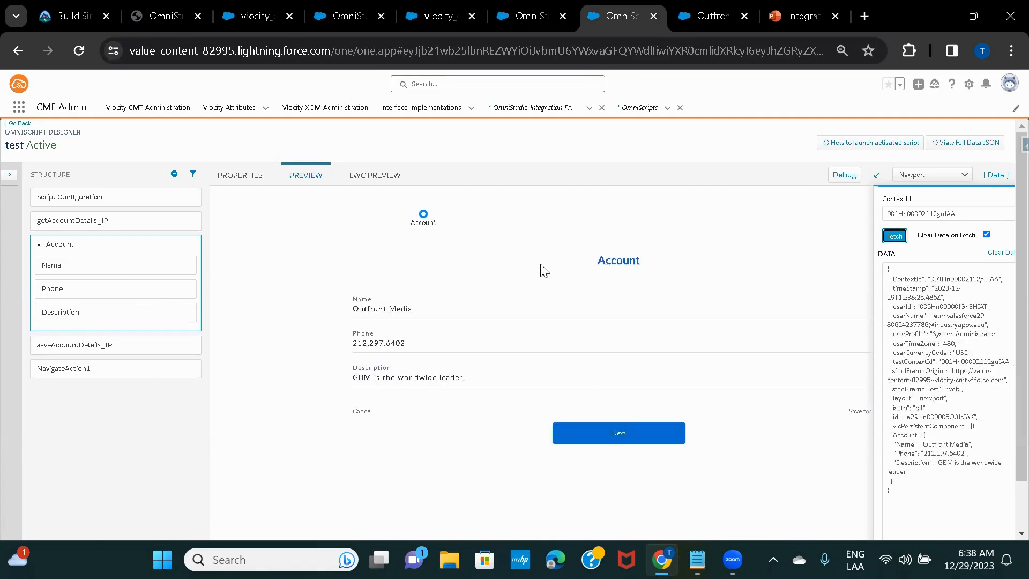
{"action": "left_click", "coordinate": [434, 342]}
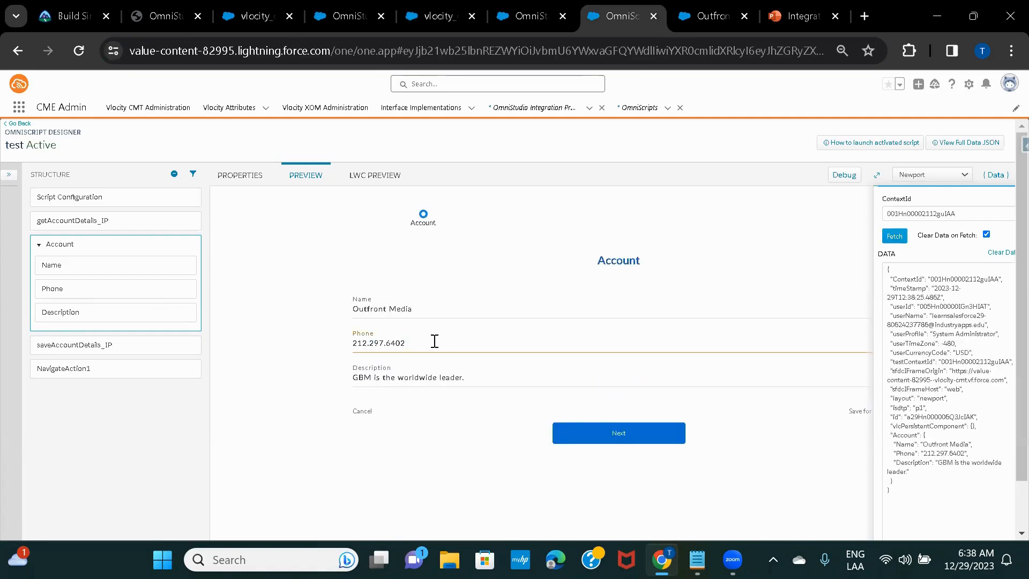
{"action": "left_click", "coordinate": [963, 455]}
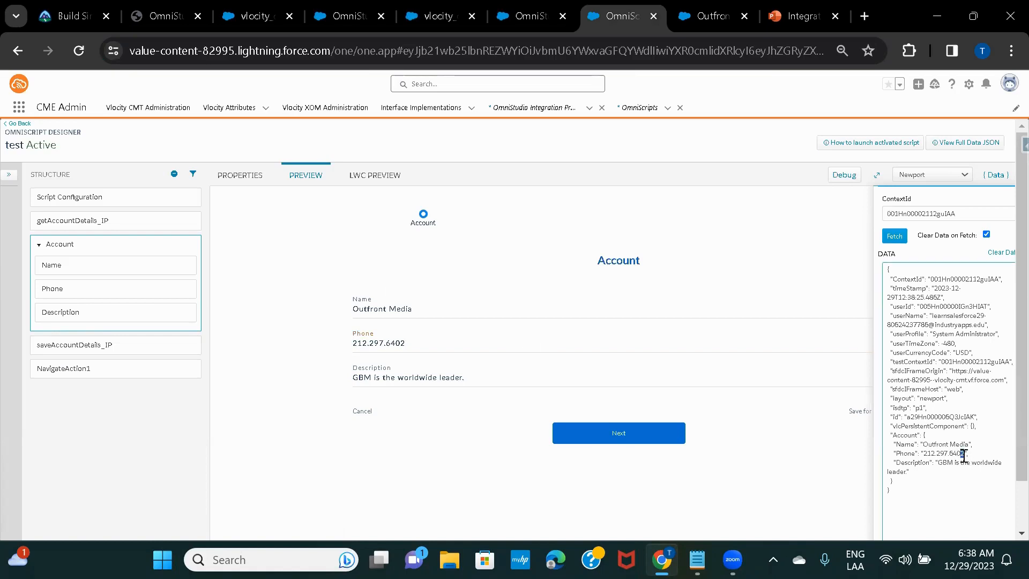
{"action": "left_click", "coordinate": [416, 340]}
{"action": "key", "text": "BackSpace"}
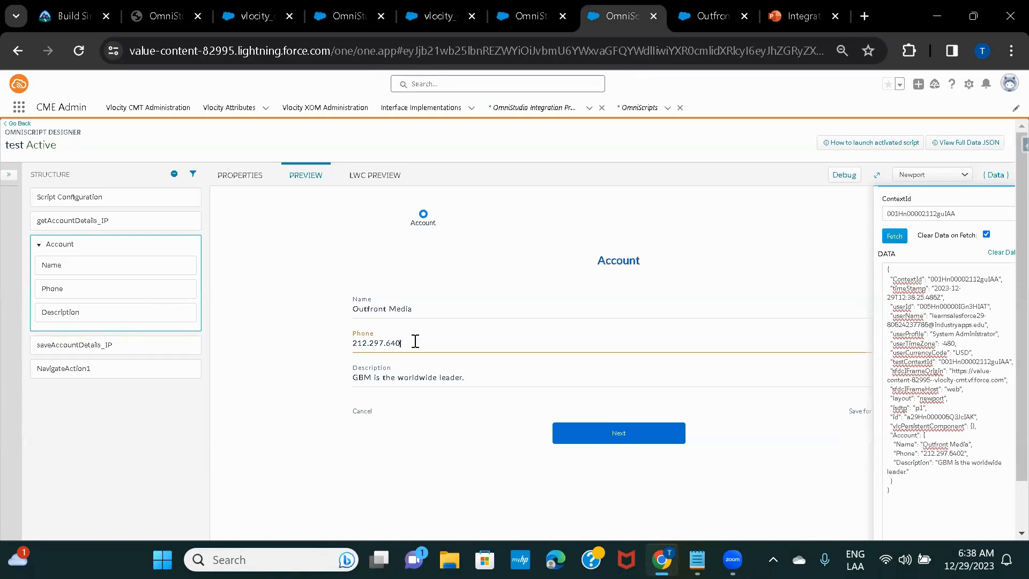
{"action": "type", "text": "5"}
{"action": "left_click", "coordinate": [511, 491]}
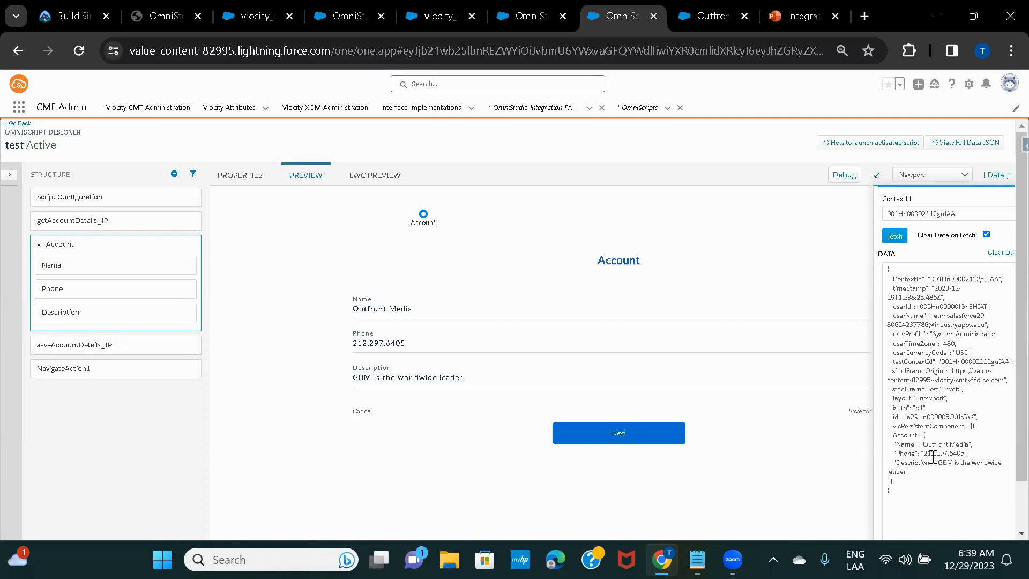
{"action": "double_click", "coordinate": [903, 436]}
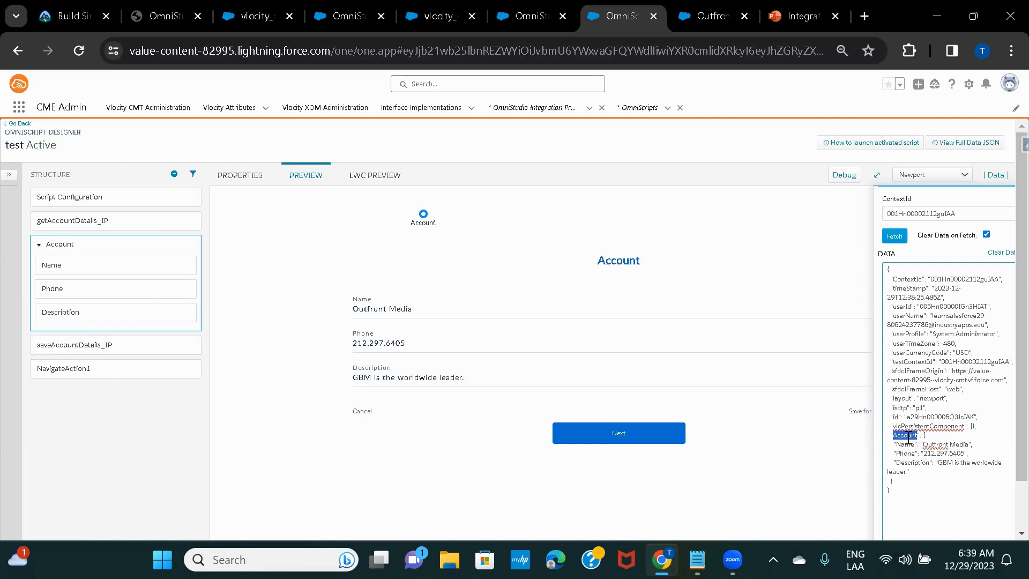
{"action": "left_click", "coordinate": [58, 351]}
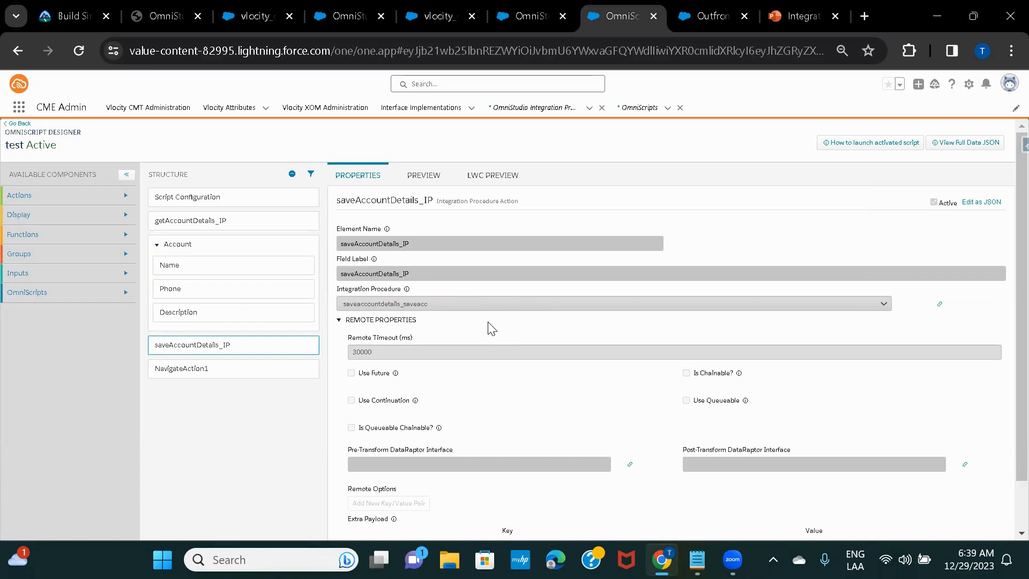
Scroll through the saveAccountDetails_IP remote settings, then switch to the fourth browser tab
{"action": "scroll", "coordinate": [491, 328], "scroll_direction": "down", "scroll_amount": 5}
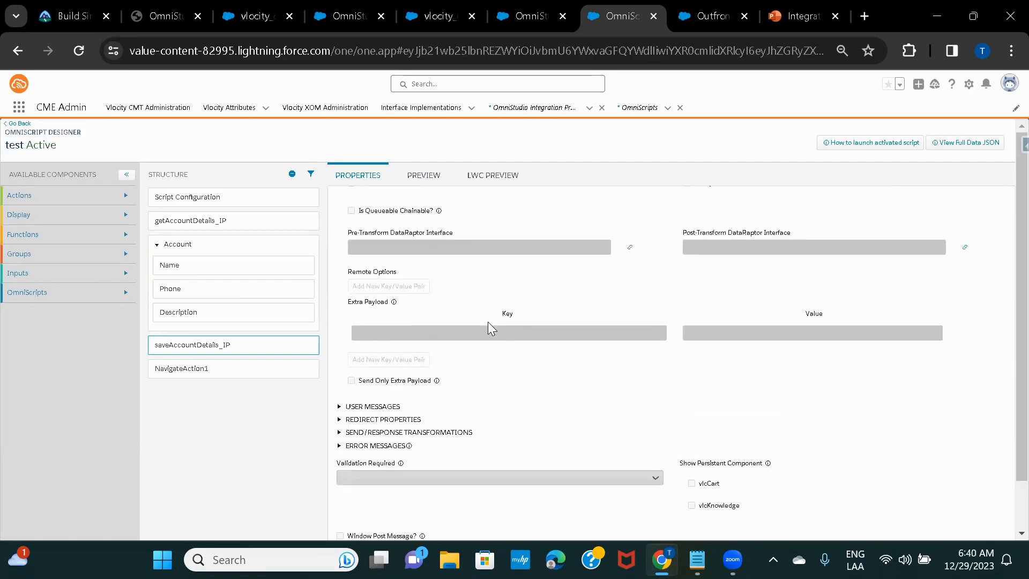
{"action": "scroll", "coordinate": [491, 328], "scroll_direction": "down", "scroll_amount": 1}
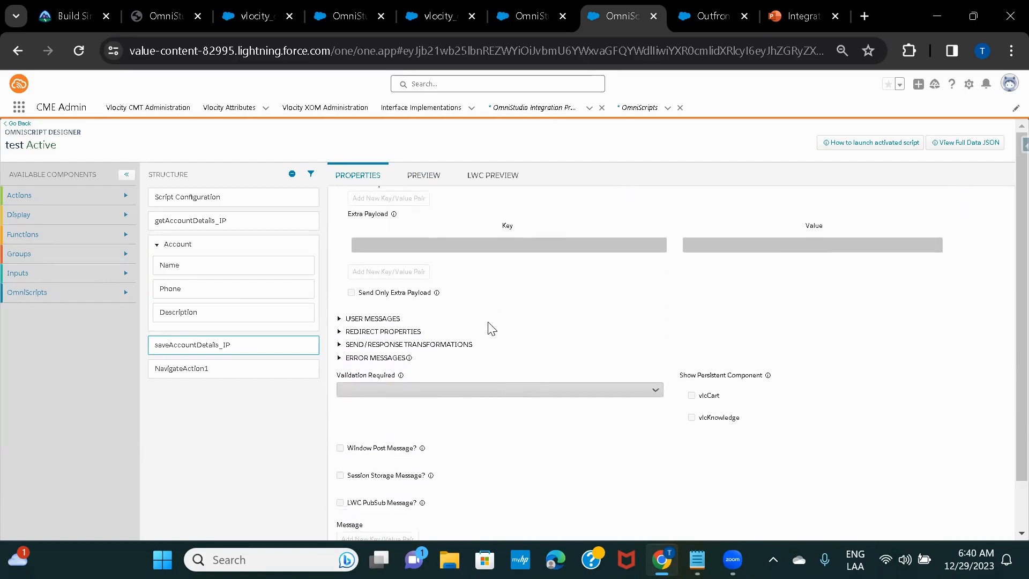
{"action": "scroll", "coordinate": [492, 328], "scroll_direction": "down", "scroll_amount": 3}
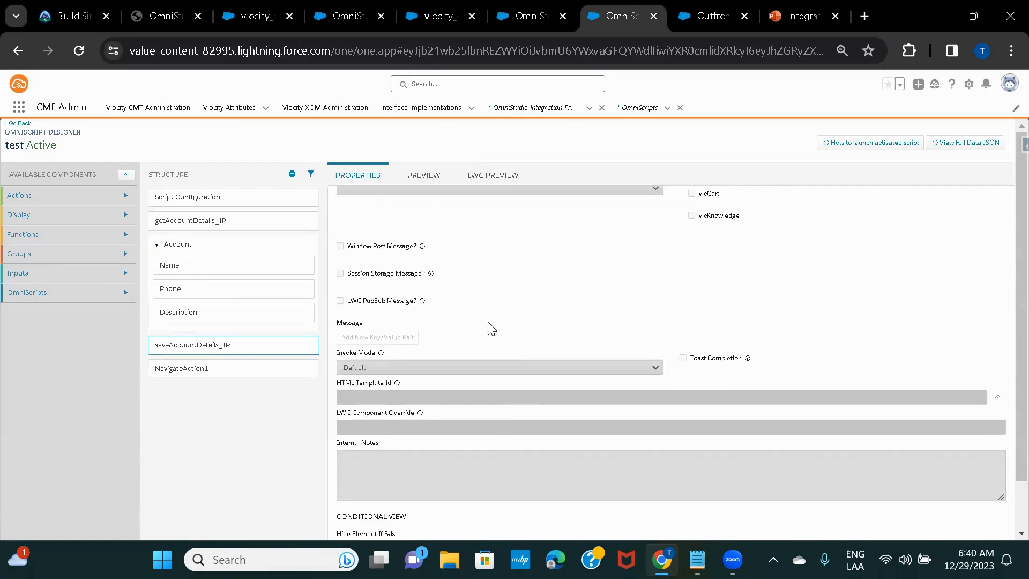
{"action": "scroll", "coordinate": [492, 328], "scroll_direction": "up", "scroll_amount": 5}
{"action": "scroll", "coordinate": [488, 324], "scroll_direction": "up", "scroll_amount": 2}
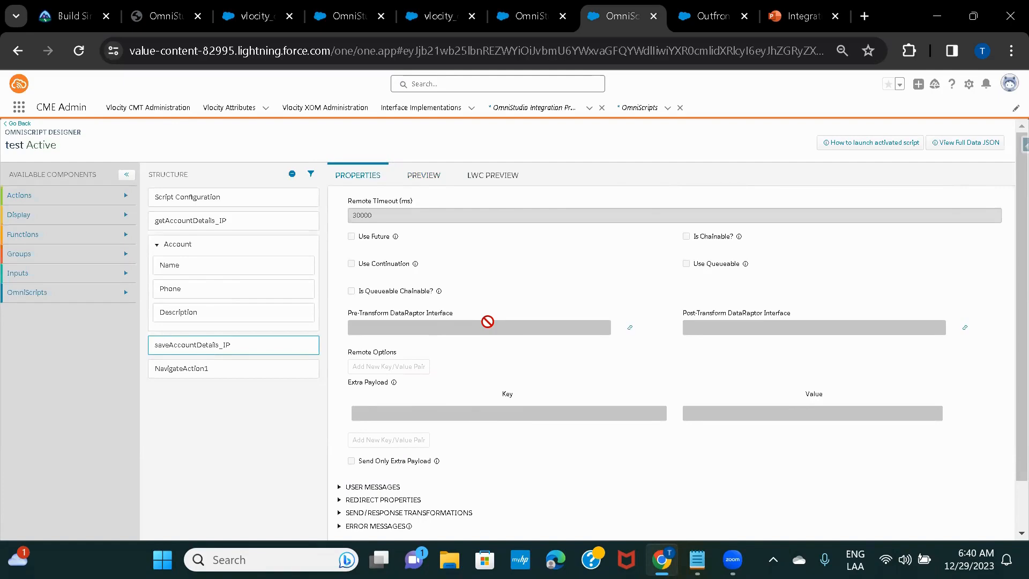
{"action": "scroll", "coordinate": [488, 322], "scroll_direction": "up", "scroll_amount": 2}
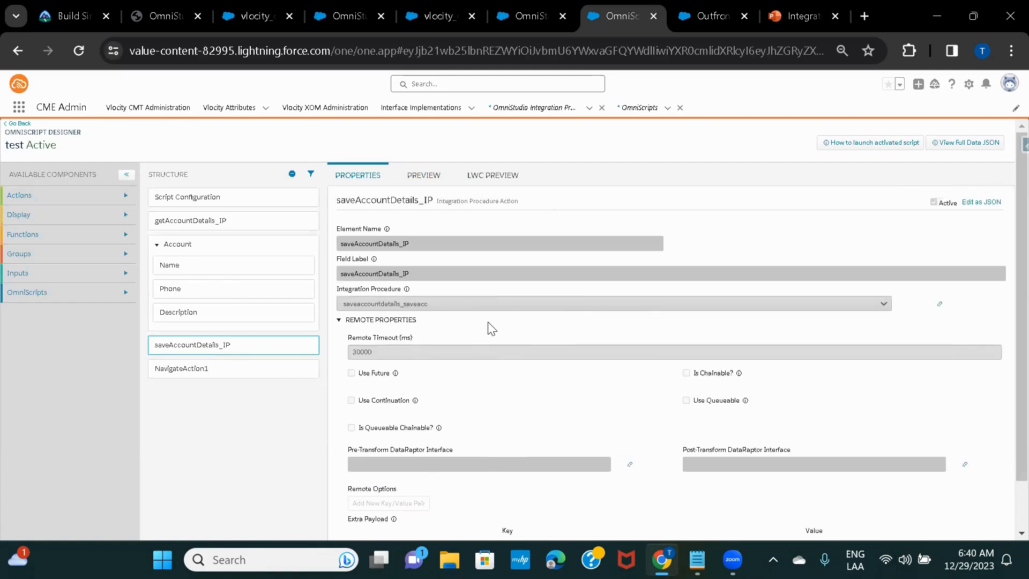
{"action": "scroll", "coordinate": [492, 328], "scroll_direction": "down", "scroll_amount": 2}
{"action": "scroll", "coordinate": [491, 328], "scroll_direction": "down", "scroll_amount": 5}
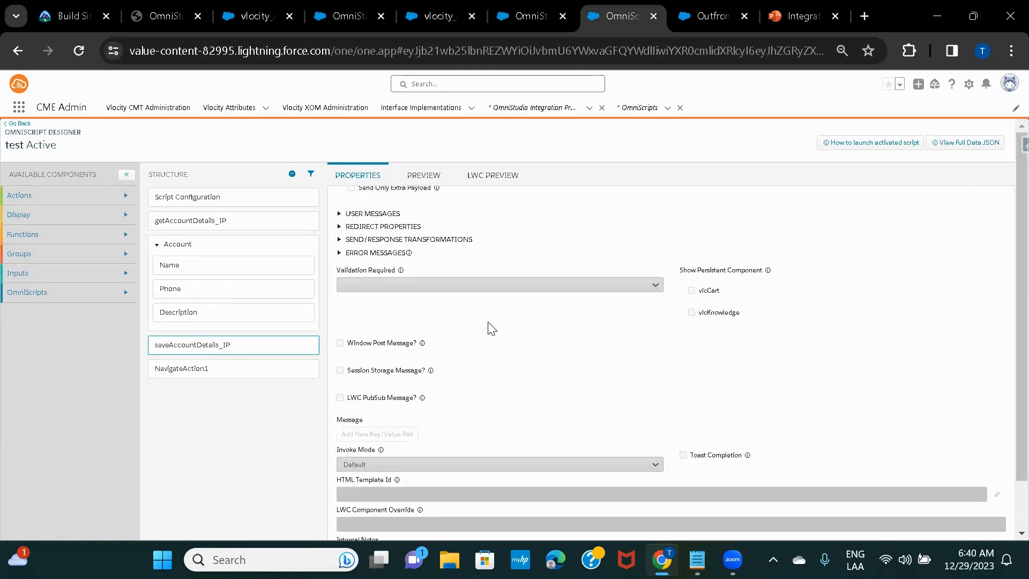
{"action": "scroll", "coordinate": [491, 328], "scroll_direction": "up", "scroll_amount": 7}
{"action": "left_click_drag", "start_coordinate": [182, 347], "coordinate": [576, 275]}
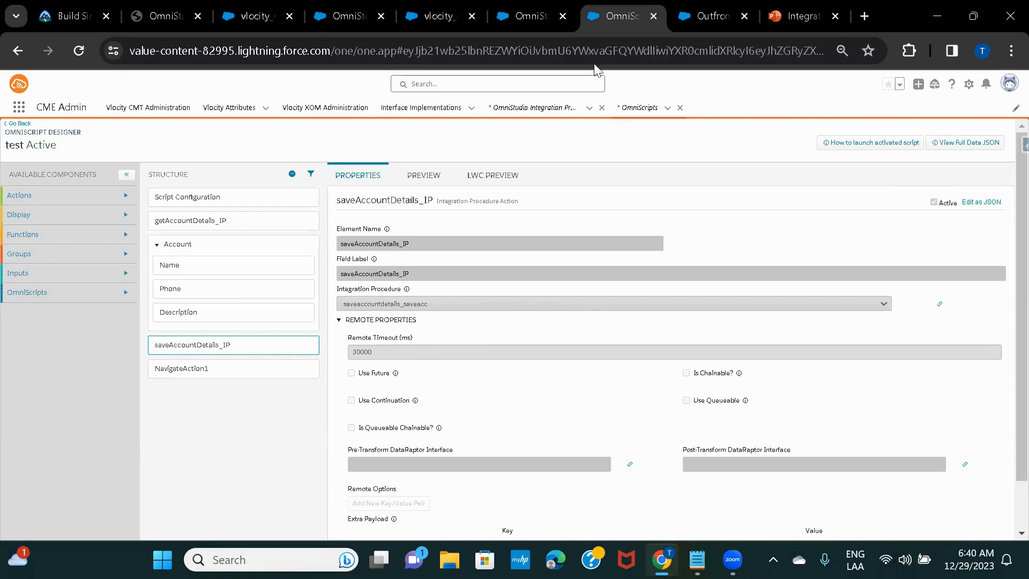
{"action": "left_click", "coordinate": [316, 15]}
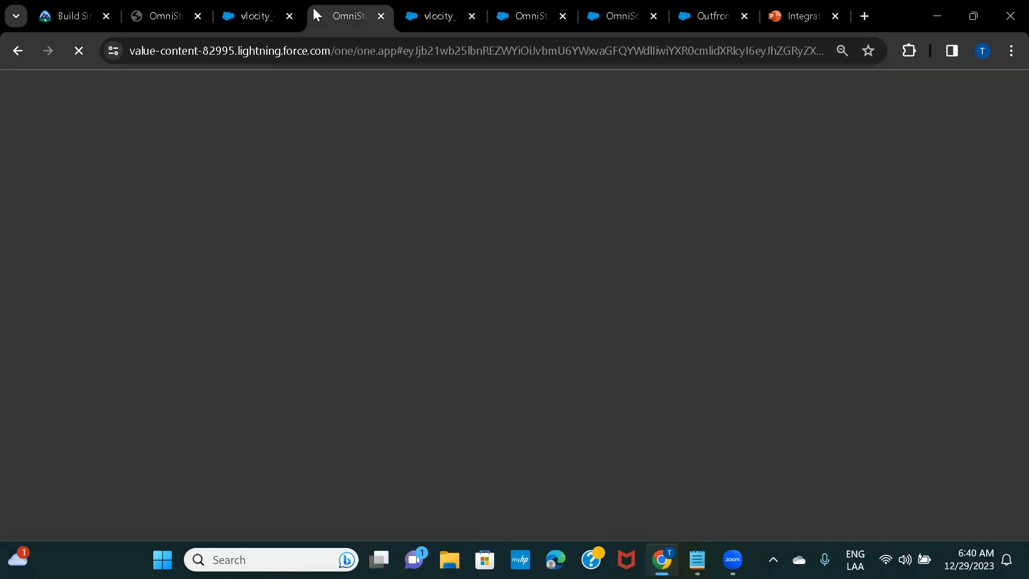
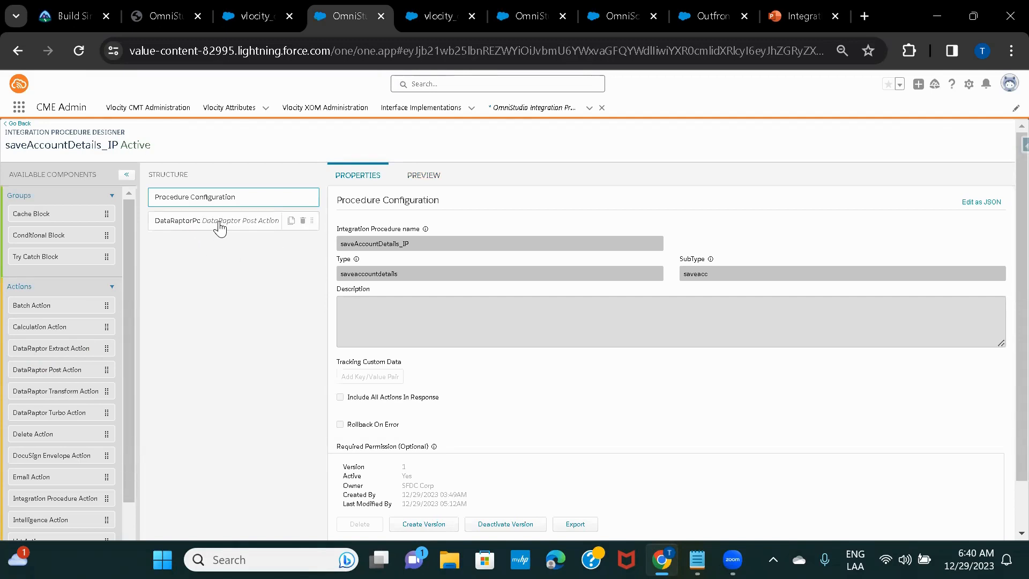
Open DataRaptorPostAction1's properties, then glance at the test OmniScript and Test IP tabs
{"action": "left_click", "coordinate": [189, 228]}
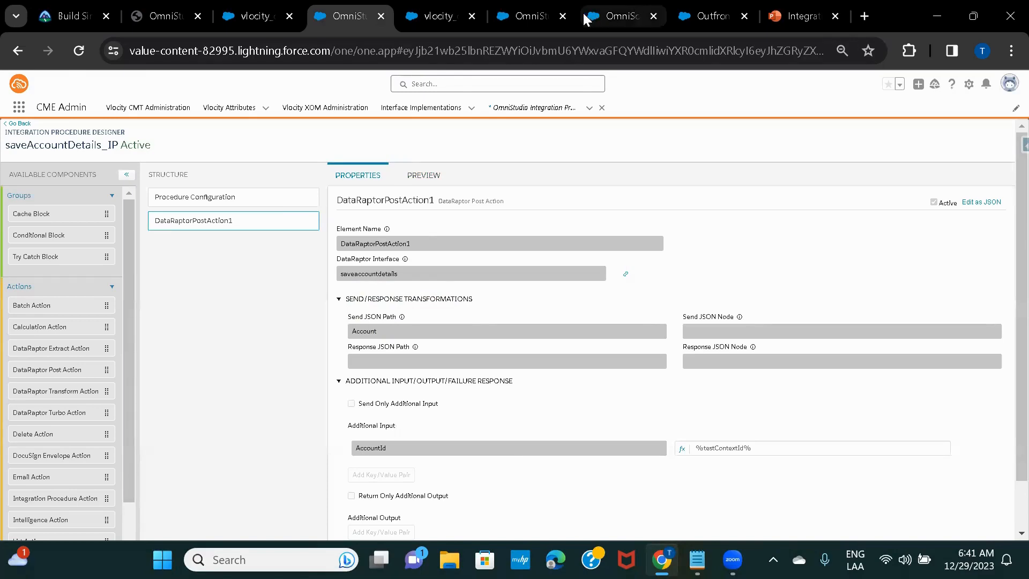
{"action": "left_click", "coordinate": [600, 21]}
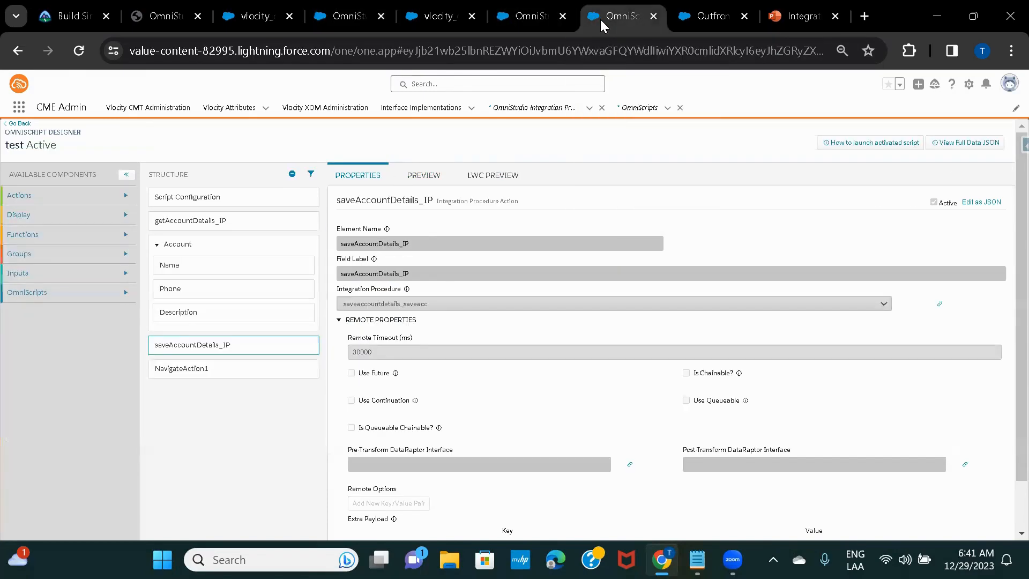
{"action": "left_click", "coordinate": [532, 17]}
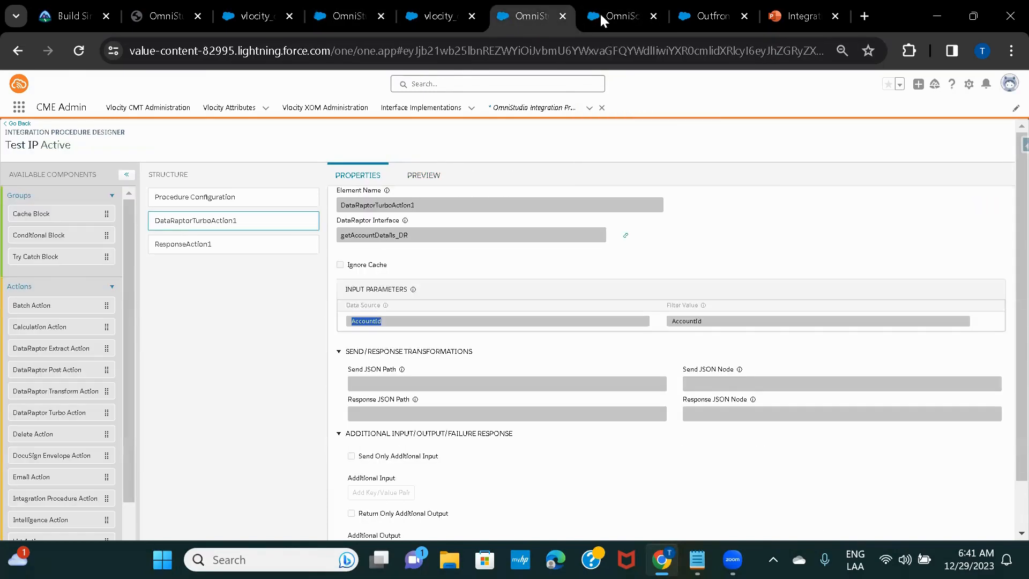
{"action": "left_click", "coordinate": [601, 18]}
Mark the Account node in the preview data, then return to the saveAccountDetails_IP designer
{"action": "left_click", "coordinate": [429, 176]}
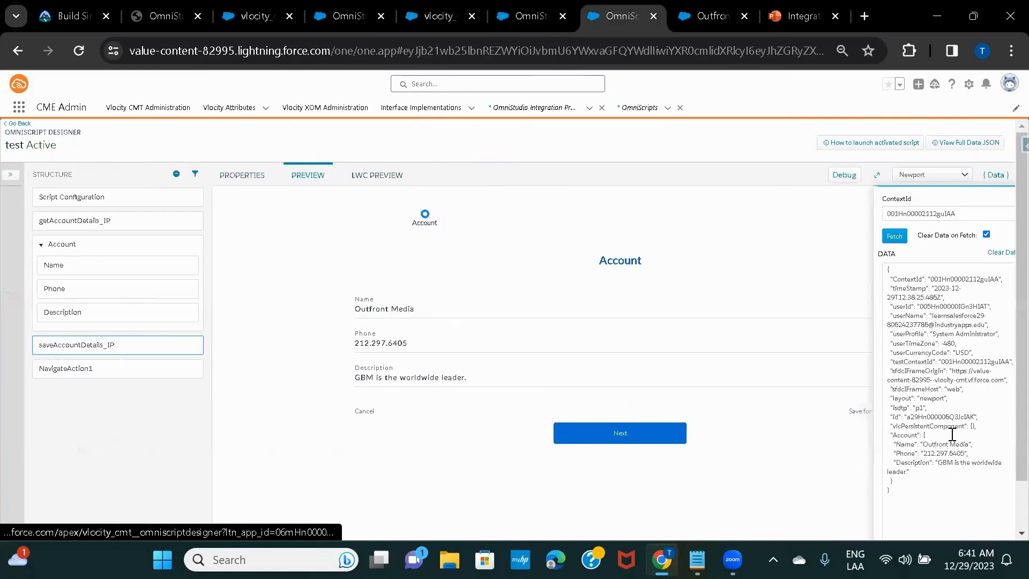
{"action": "double_click", "coordinate": [911, 435]}
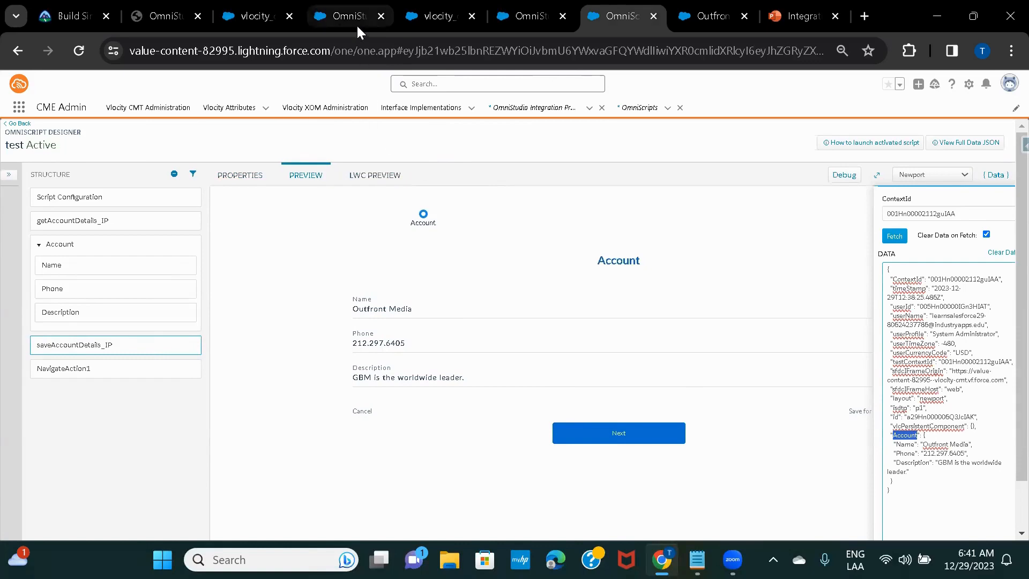
{"action": "left_click", "coordinate": [427, 32]}
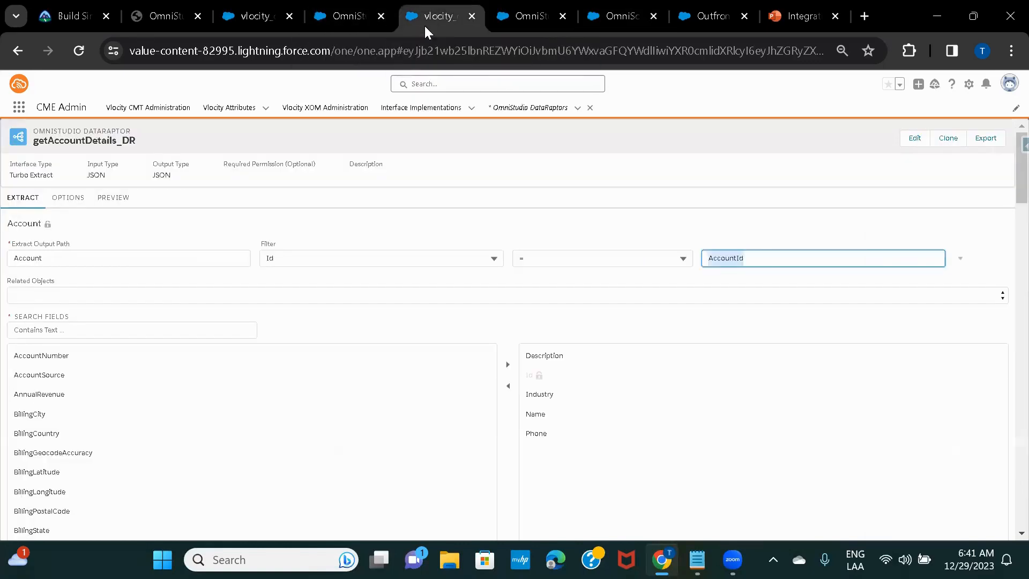
{"action": "left_click", "coordinate": [338, 17]}
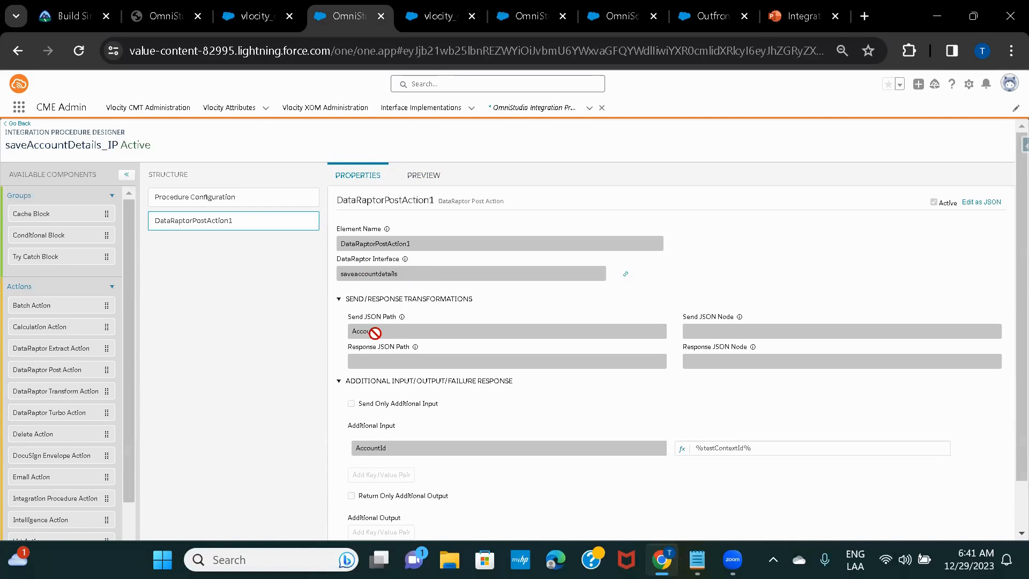
{"action": "mouse_move", "coordinate": [255, 16]}
{"action": "left_click", "coordinate": [250, 18]}
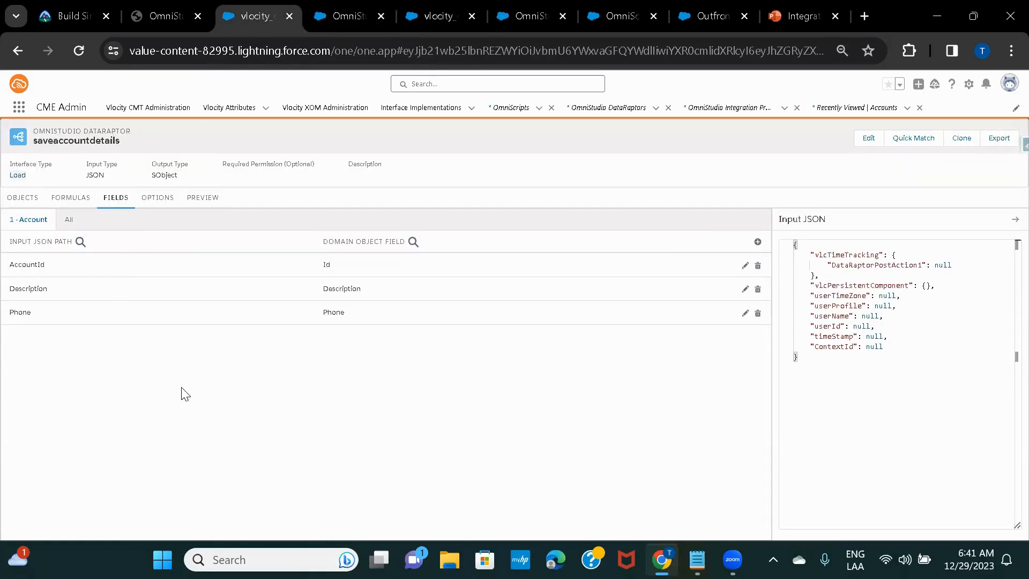
{"action": "left_click", "coordinate": [189, 268]}
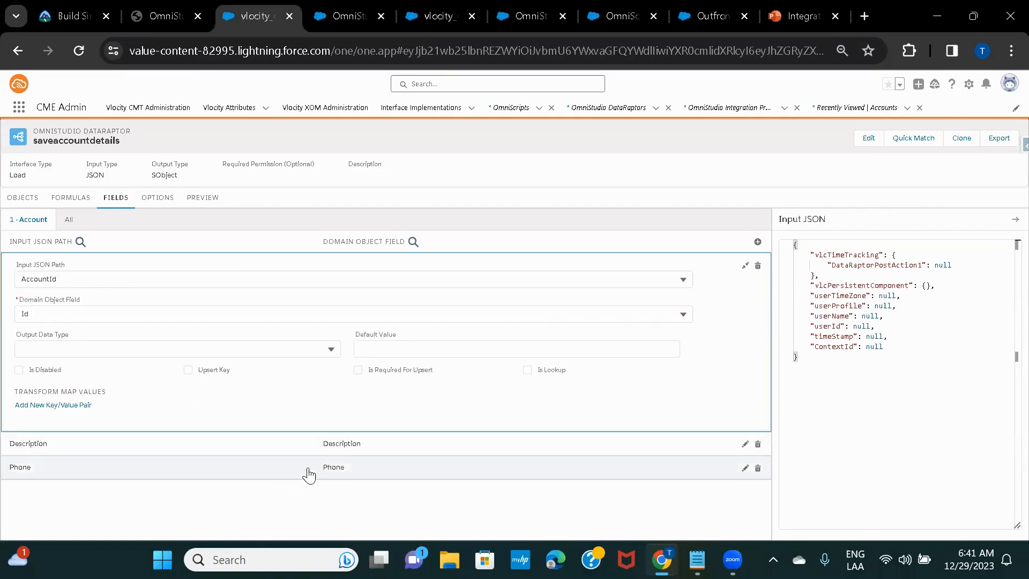
{"action": "left_click", "coordinate": [334, 449]}
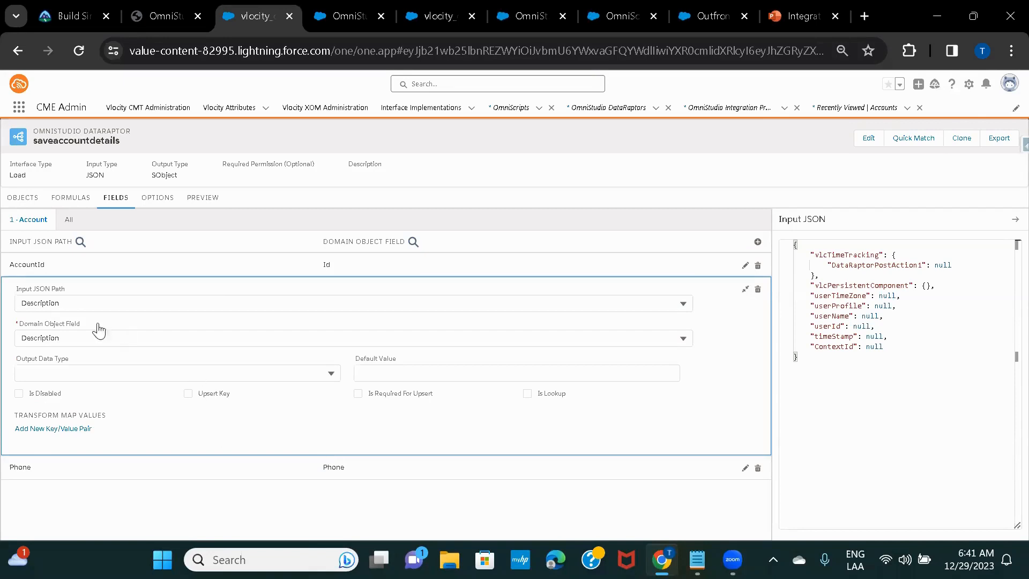
{"action": "left_click", "coordinate": [350, 472]}
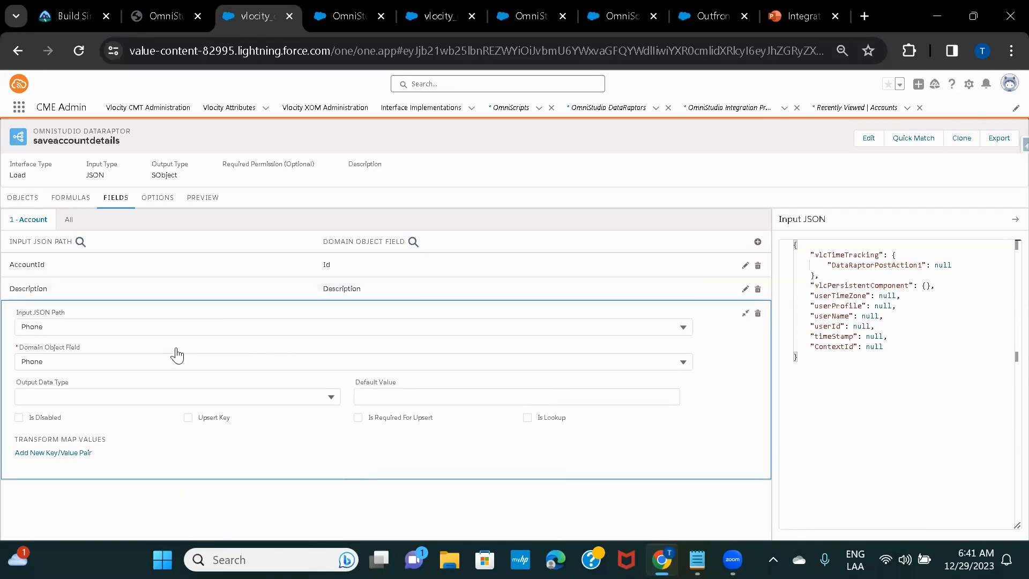
{"action": "left_click", "coordinate": [26, 200]}
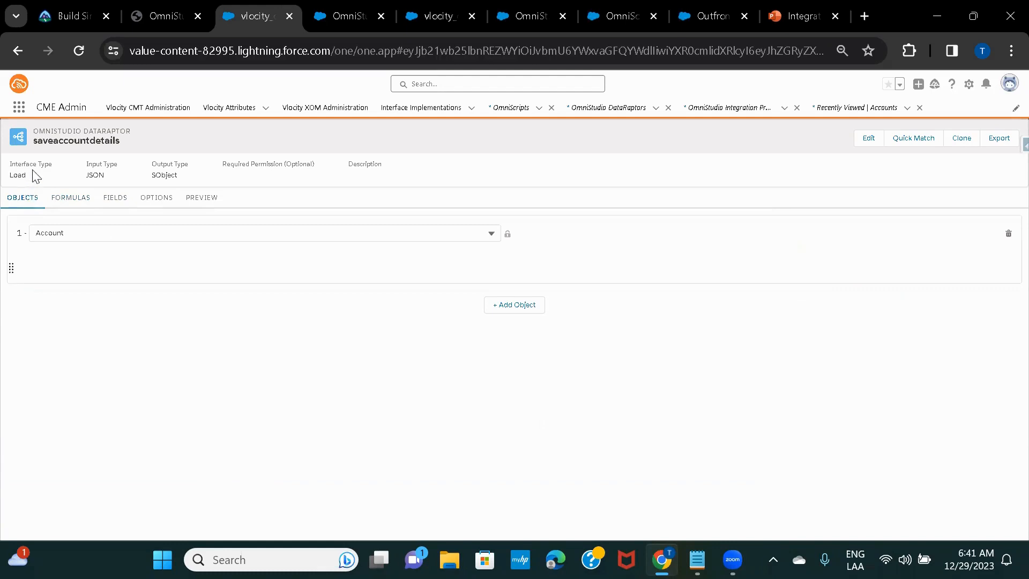
{"action": "double_click", "coordinate": [23, 178]}
{"action": "left_click", "coordinate": [116, 207]}
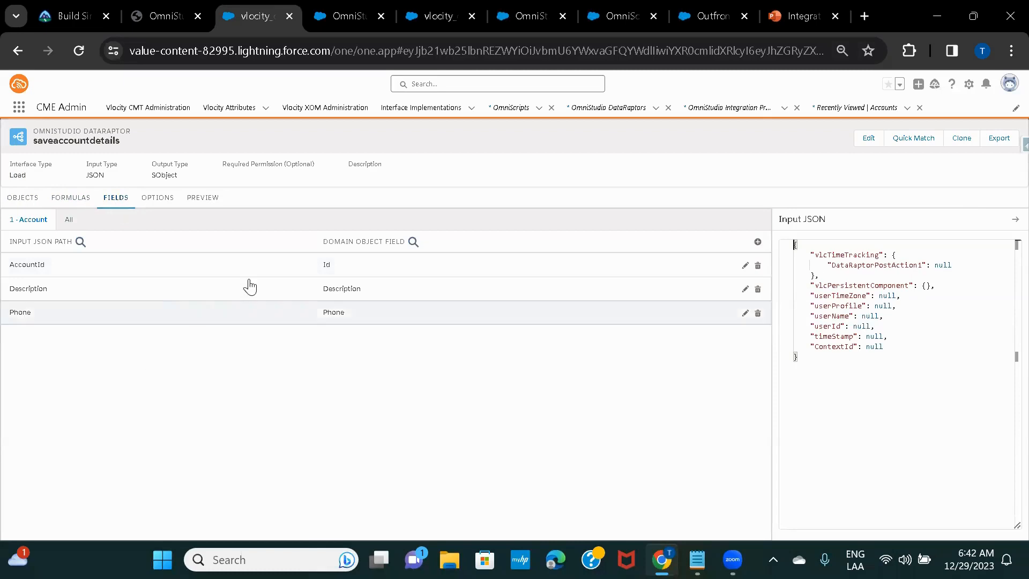
{"action": "left_click", "coordinate": [199, 198]}
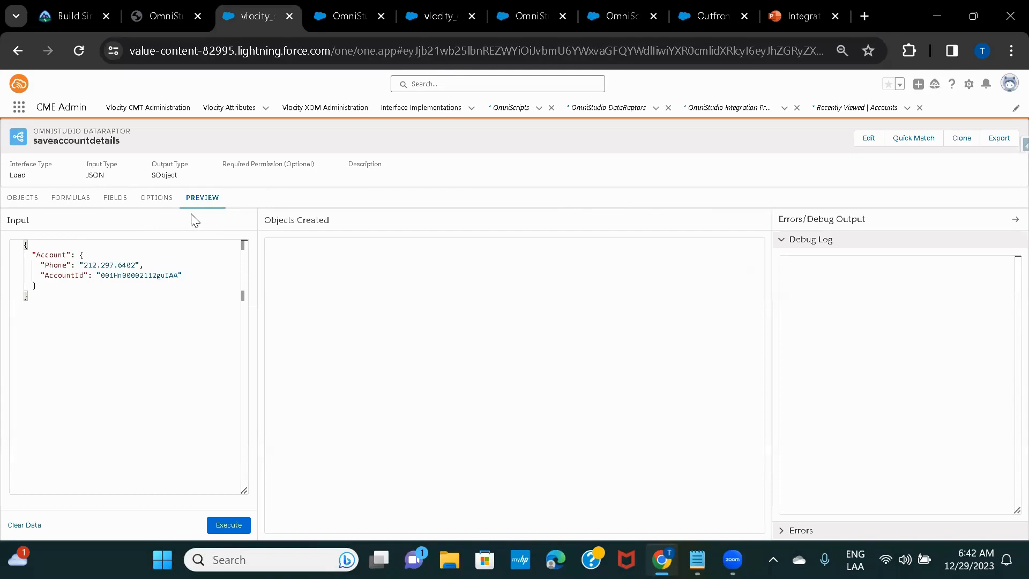
{"action": "left_click", "coordinate": [20, 198]}
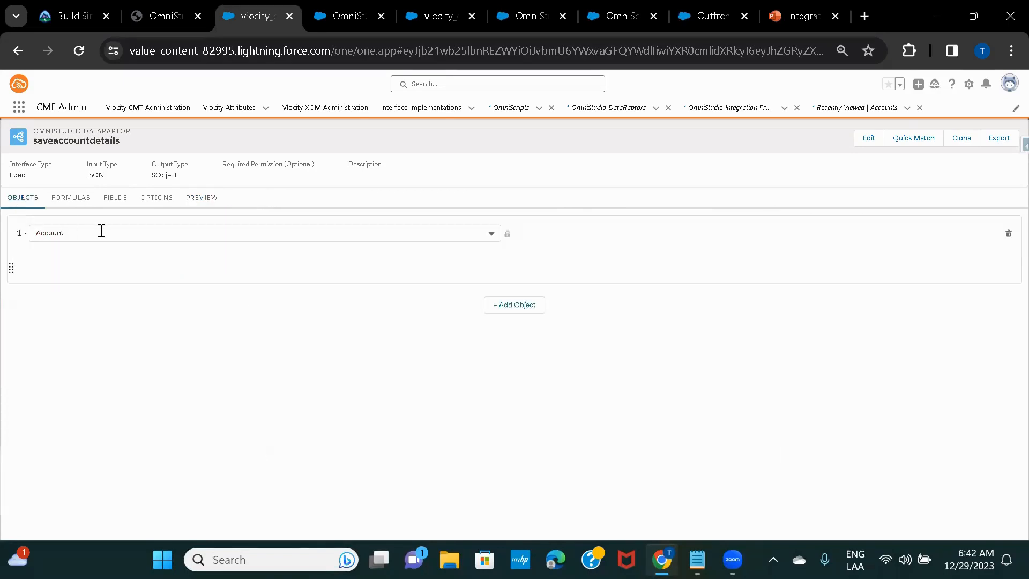
{"action": "left_click", "coordinate": [111, 205]}
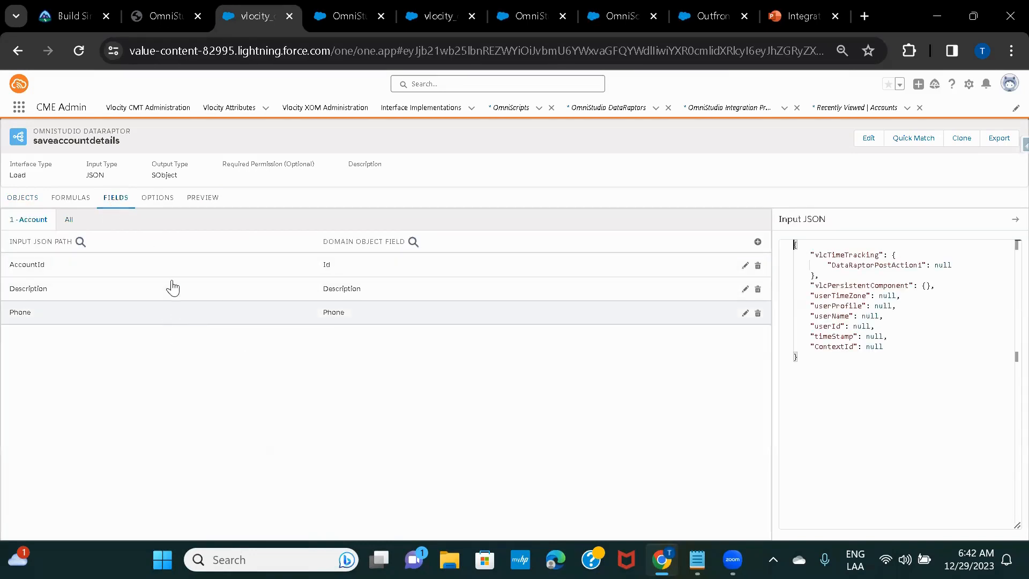
{"action": "left_click", "coordinate": [324, 18]}
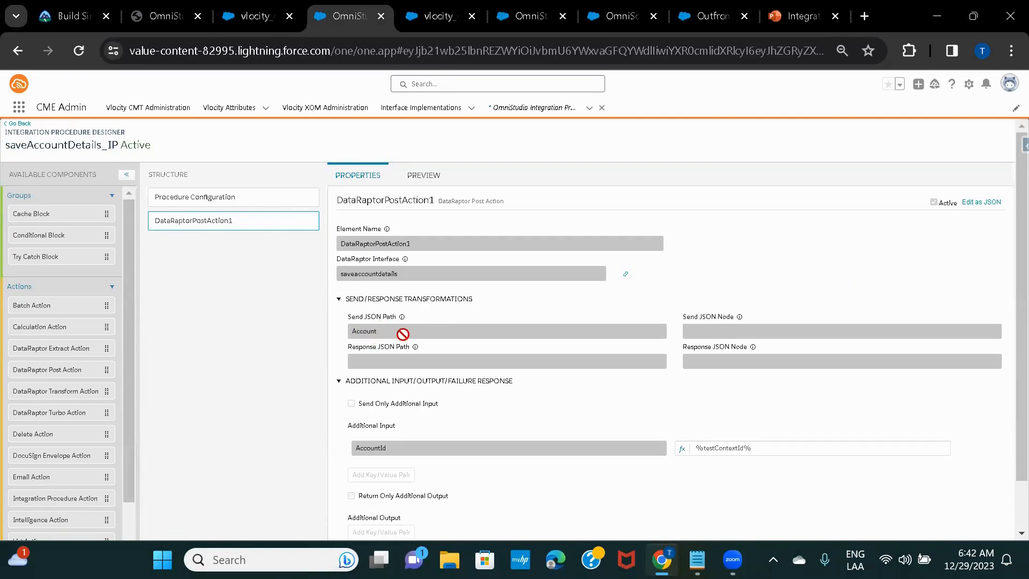
Check the saveaccountdetails DataRaptor, then open the test OmniScript's Account step properties
{"action": "left_click", "coordinate": [616, 17]}
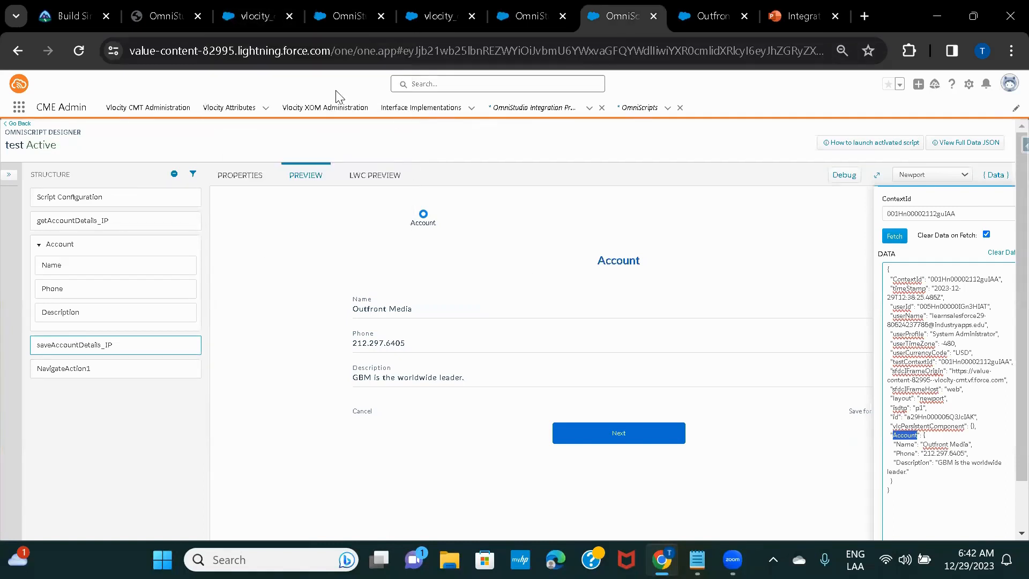
{"action": "mouse_move", "coordinate": [342, 14]}
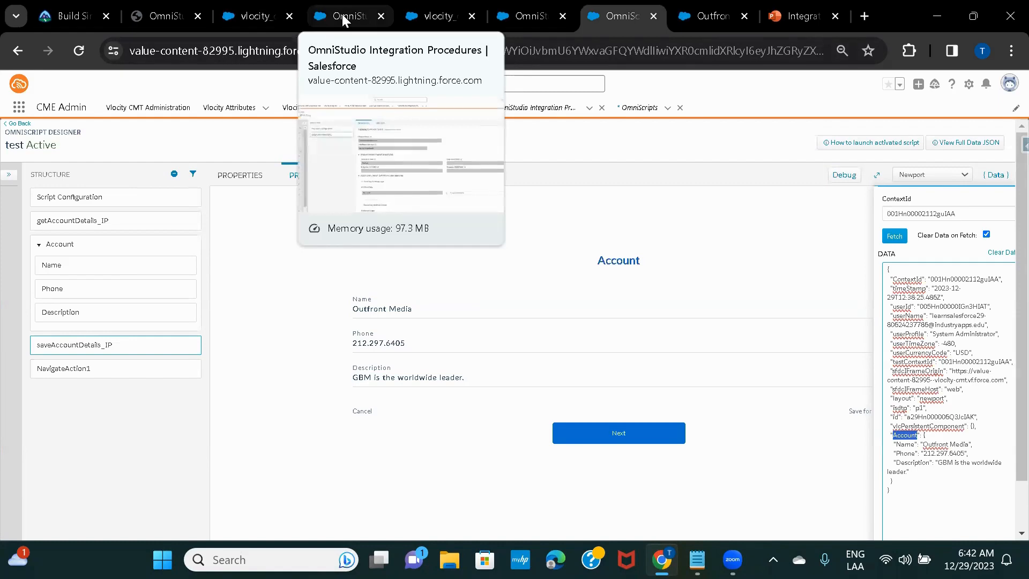
{"action": "left_click", "coordinate": [342, 14]}
{"action": "left_click", "coordinate": [261, 18]}
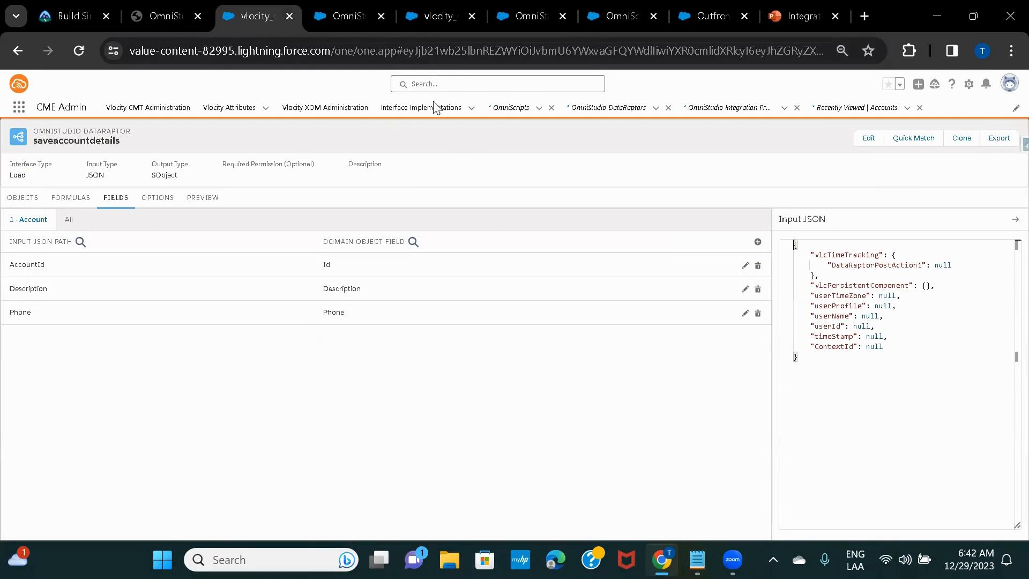
{"action": "left_click", "coordinate": [620, 16]}
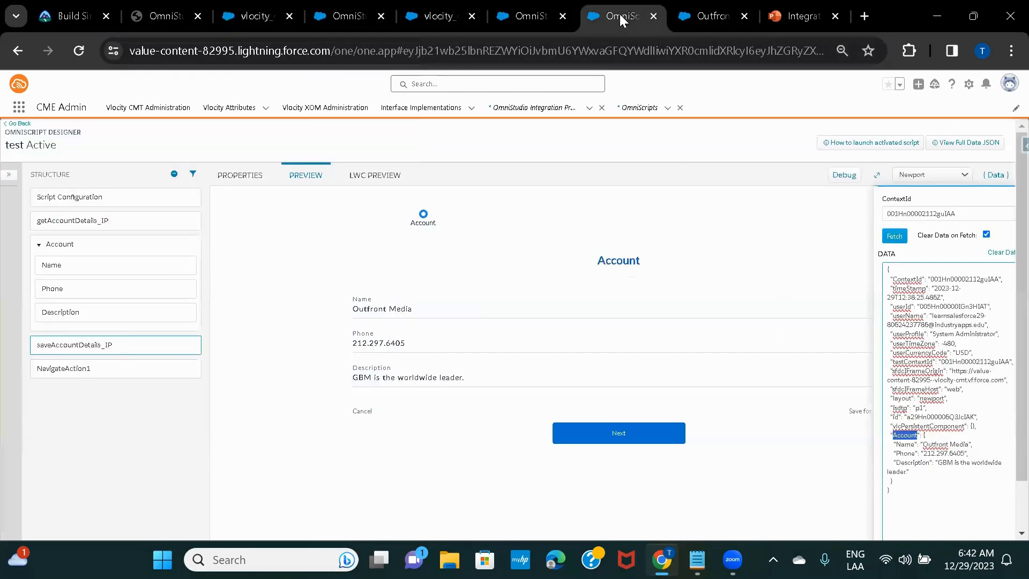
{"action": "left_click", "coordinate": [41, 246]}
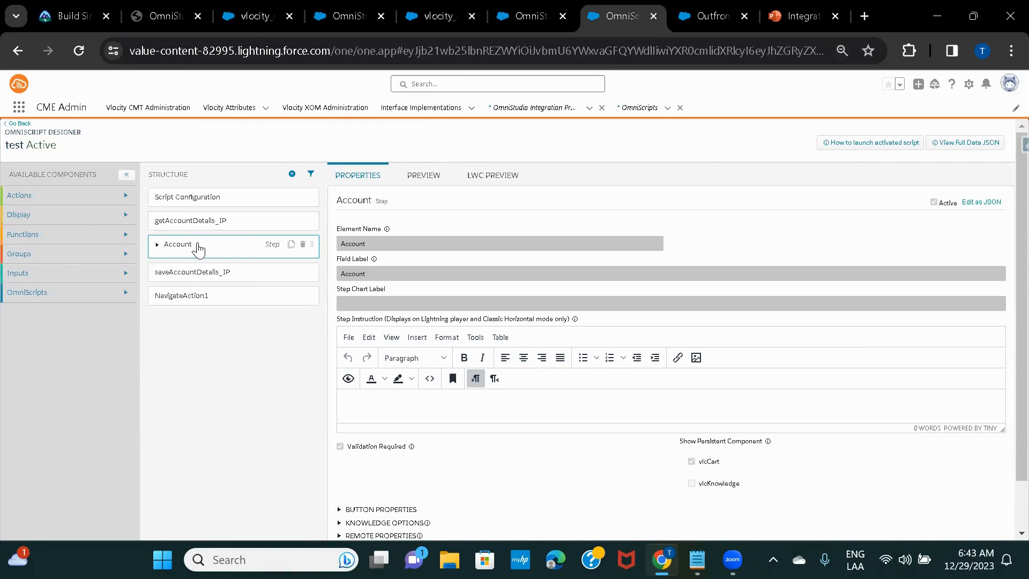
Expand the Account step's fields, then bring up Test IP's getAccountDetails_DR turbo action
{"action": "left_click", "coordinate": [158, 245]}
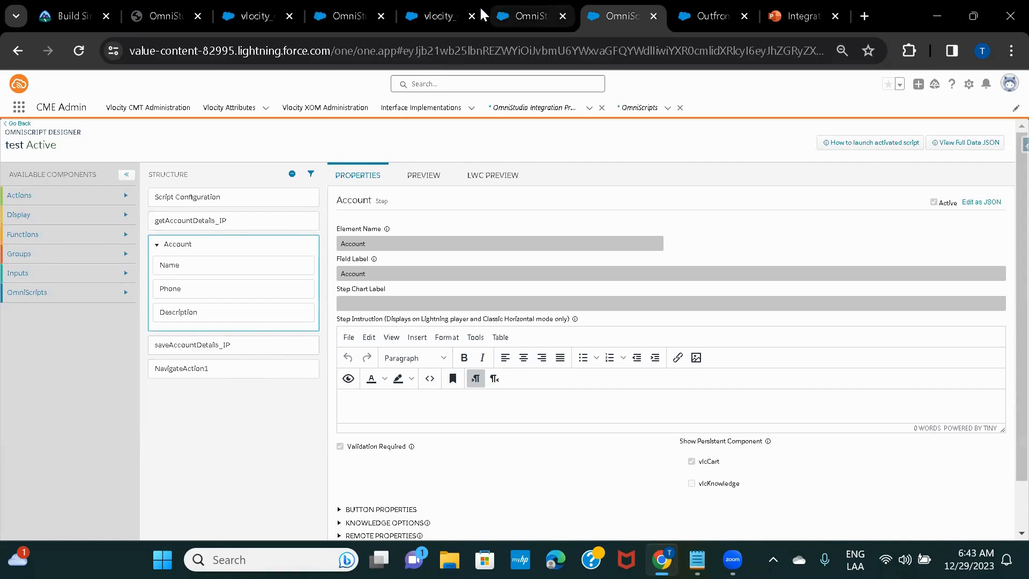
{"action": "left_click", "coordinate": [435, 15]}
{"action": "left_click", "coordinate": [522, 16]}
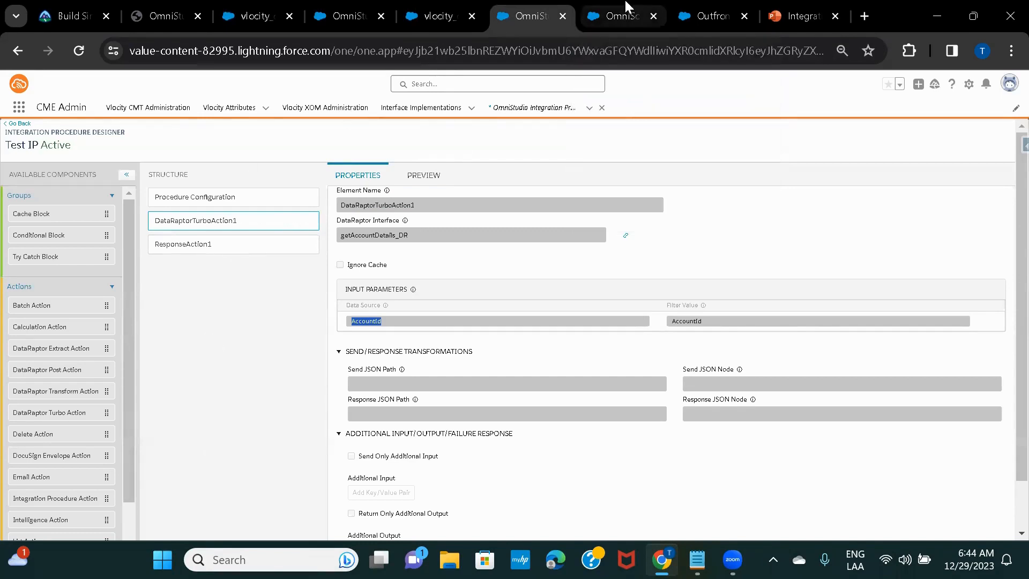
{"action": "left_click", "coordinate": [612, 12]}
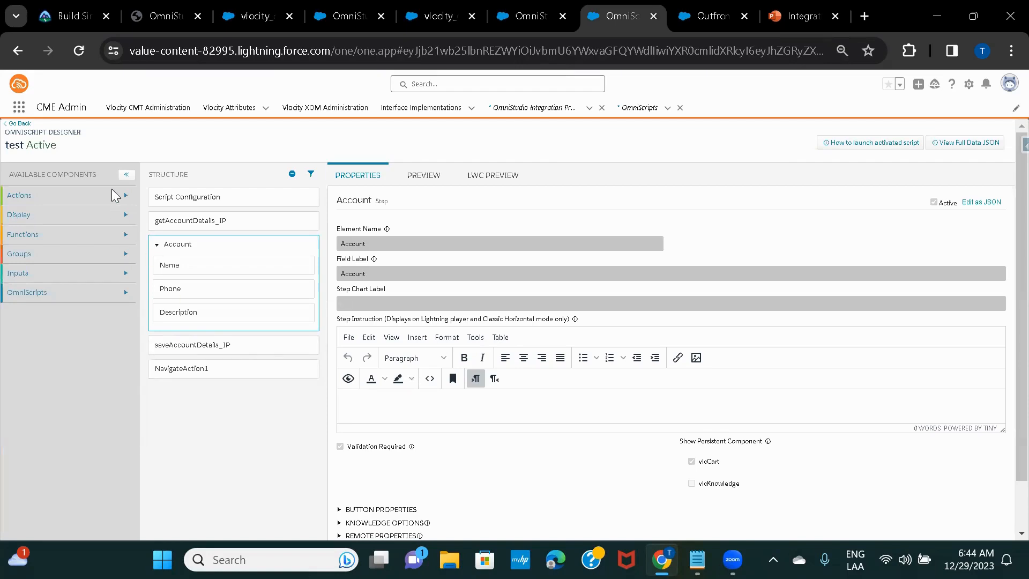
{"action": "left_click", "coordinate": [509, 15]}
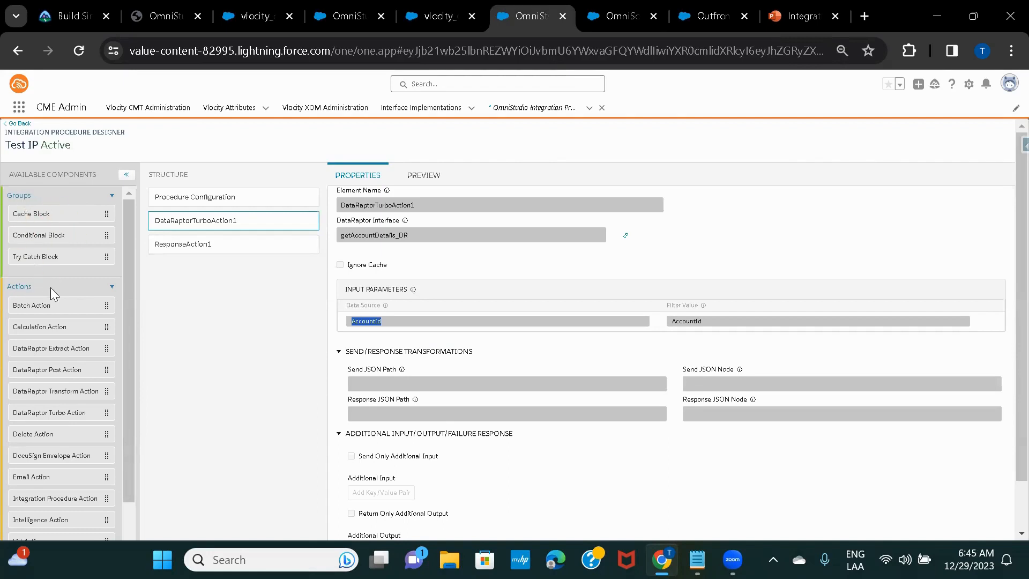
{"action": "scroll", "coordinate": [77, 269], "scroll_direction": "down", "scroll_amount": 2}
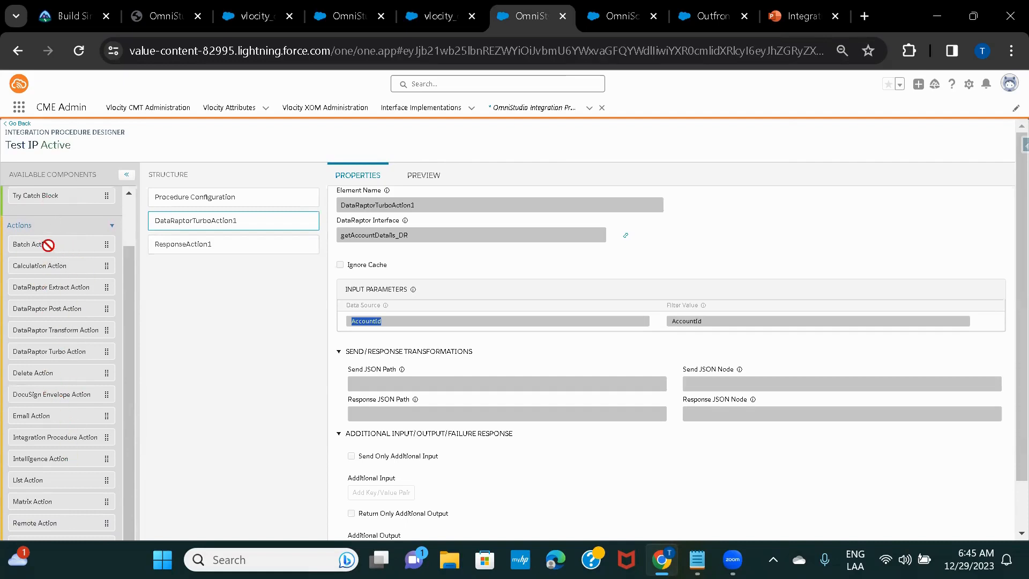
{"action": "scroll", "coordinate": [65, 410], "scroll_direction": "down", "scroll_amount": 1}
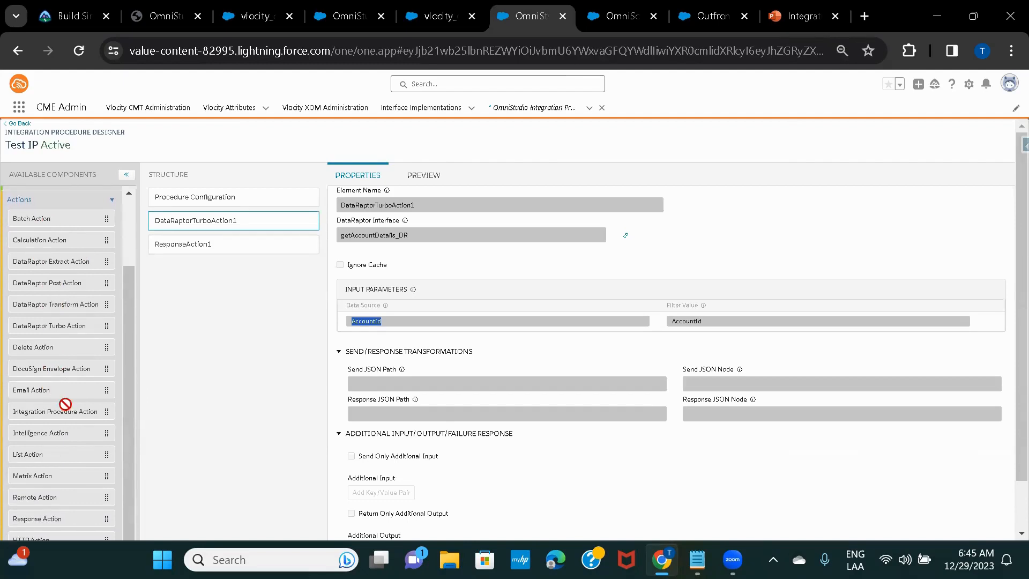
{"action": "scroll", "coordinate": [65, 403], "scroll_direction": "down", "scroll_amount": 1}
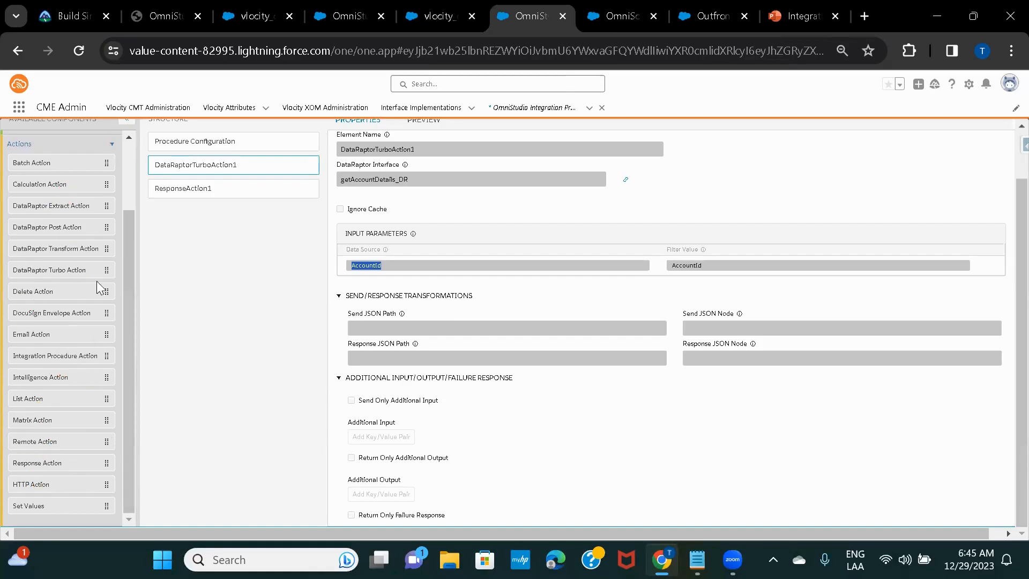
{"action": "scroll", "coordinate": [32, 335], "scroll_direction": "up", "scroll_amount": 2}
{"action": "scroll", "coordinate": [32, 334], "scroll_direction": "up", "scroll_amount": 1}
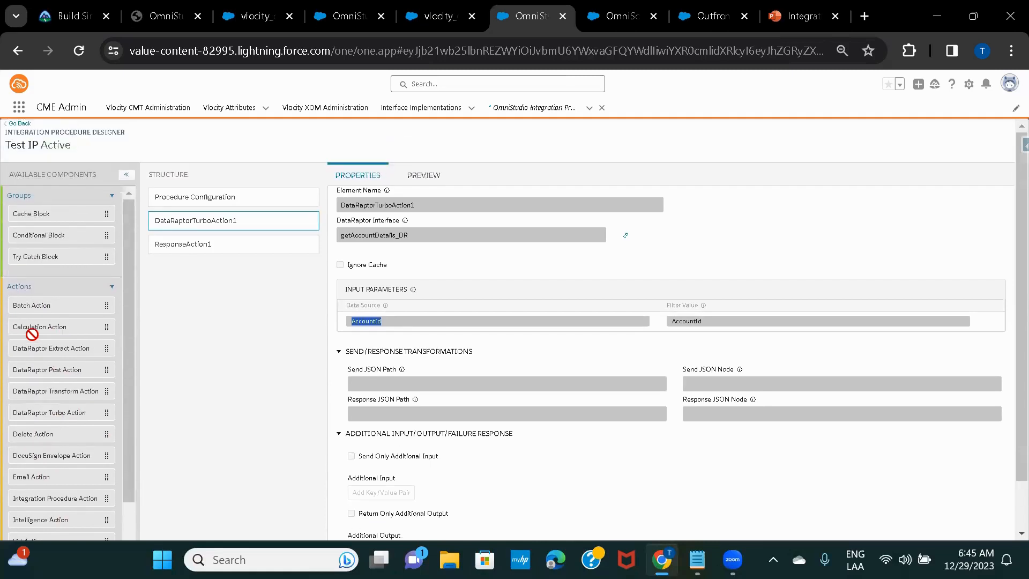